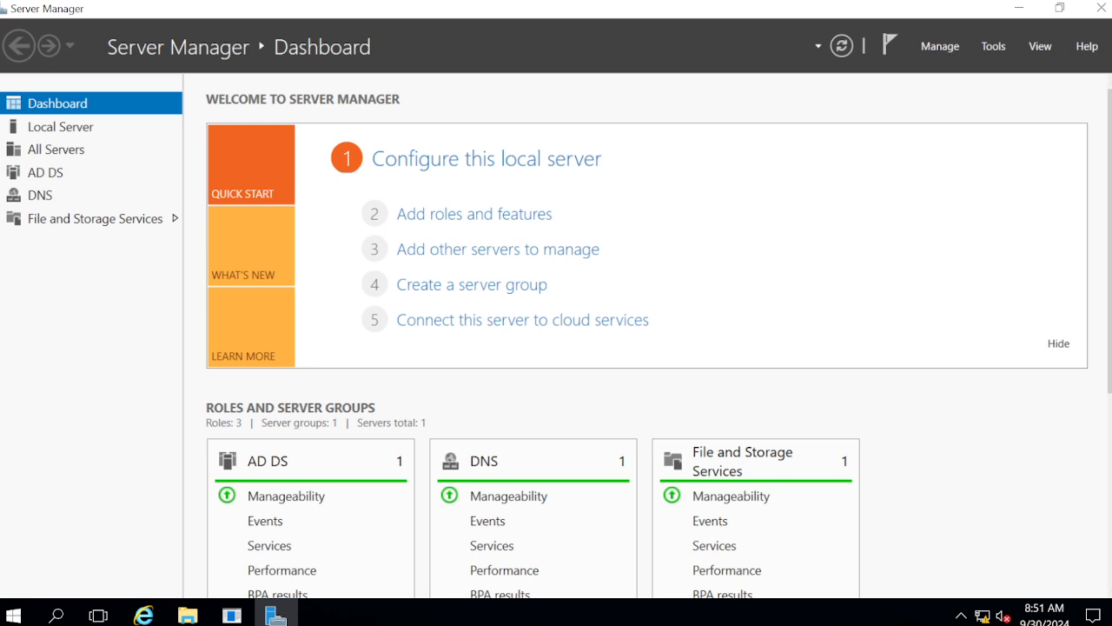
Start adding roles and features as a role-based or feature-based installation on the server DC01.Google.com from the server pool
click(448, 224)
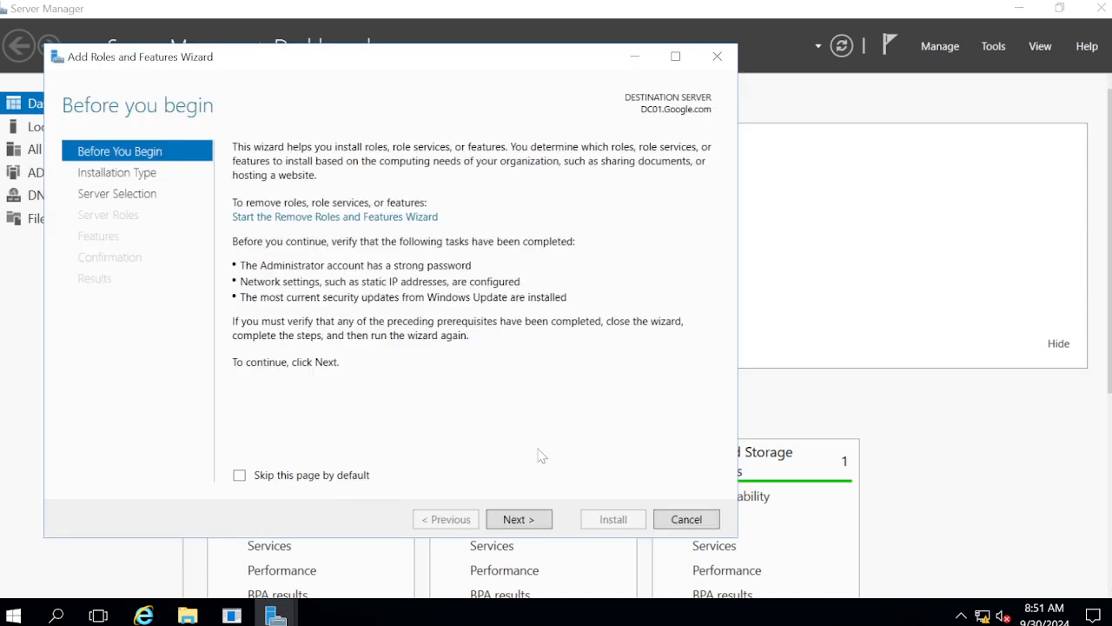
click(520, 524)
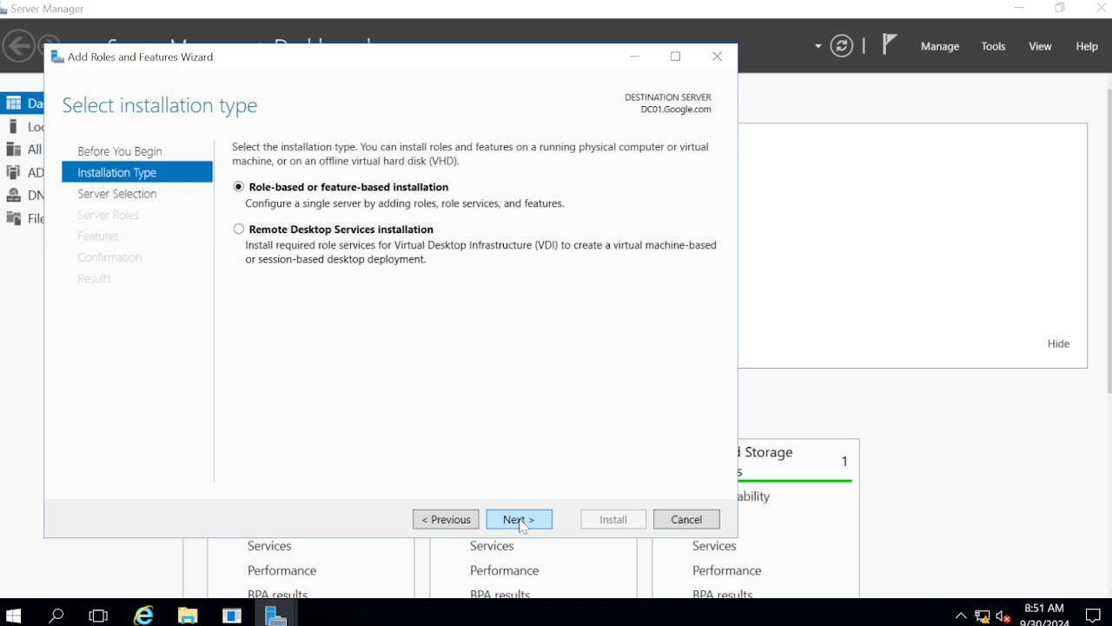
click(520, 524)
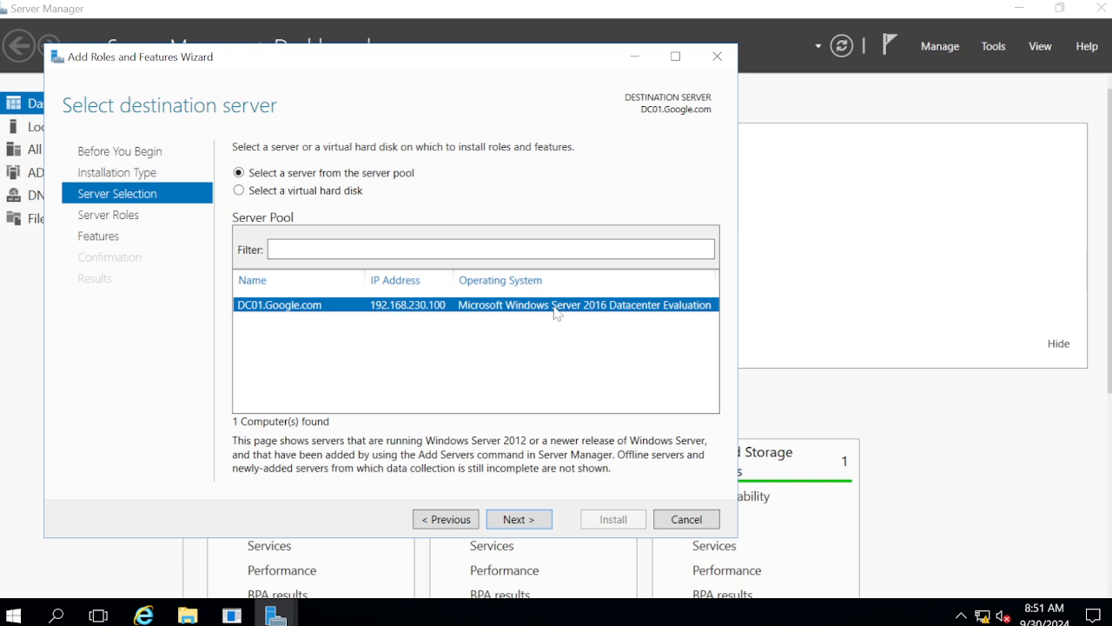
click(516, 525)
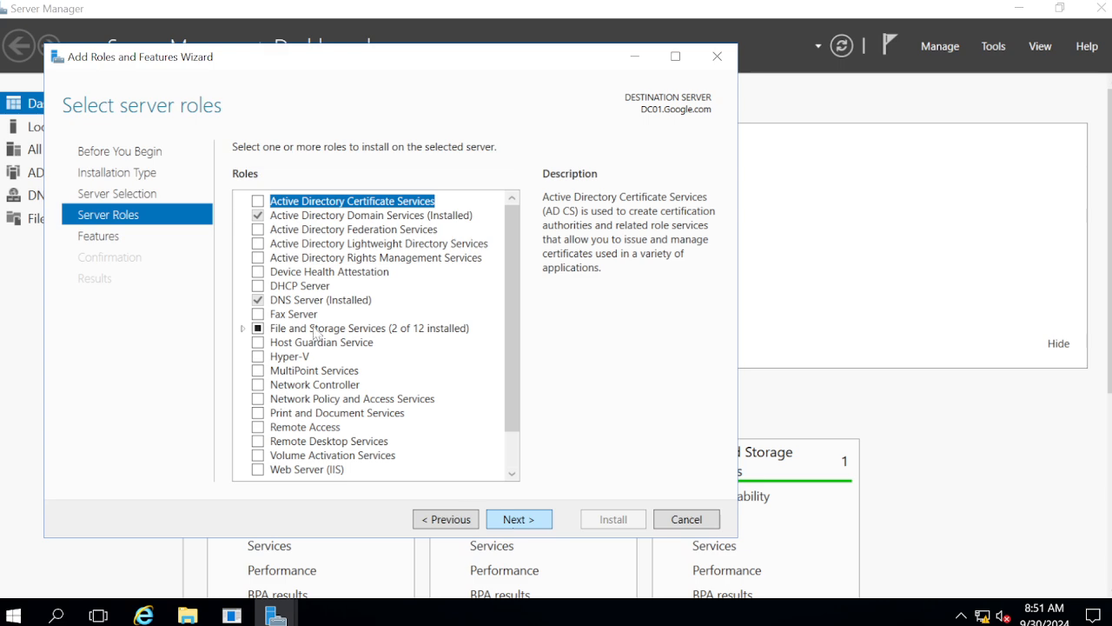
Select the DHCP Server role with its required management tools and proceed to the installation confirmation, keeping the default features
click(257, 285)
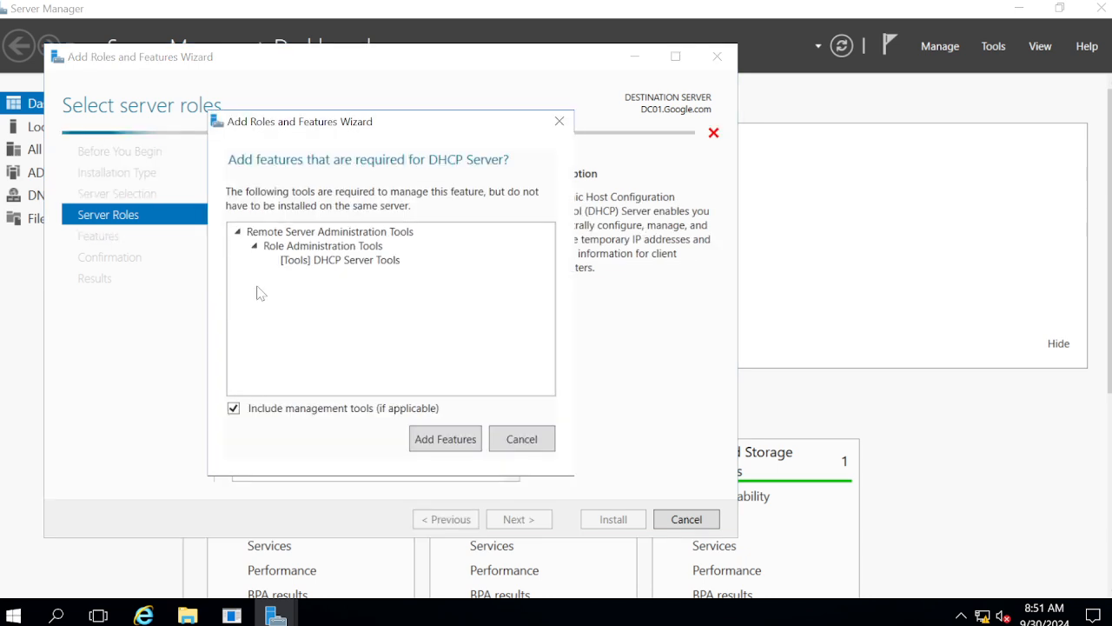
click(444, 439)
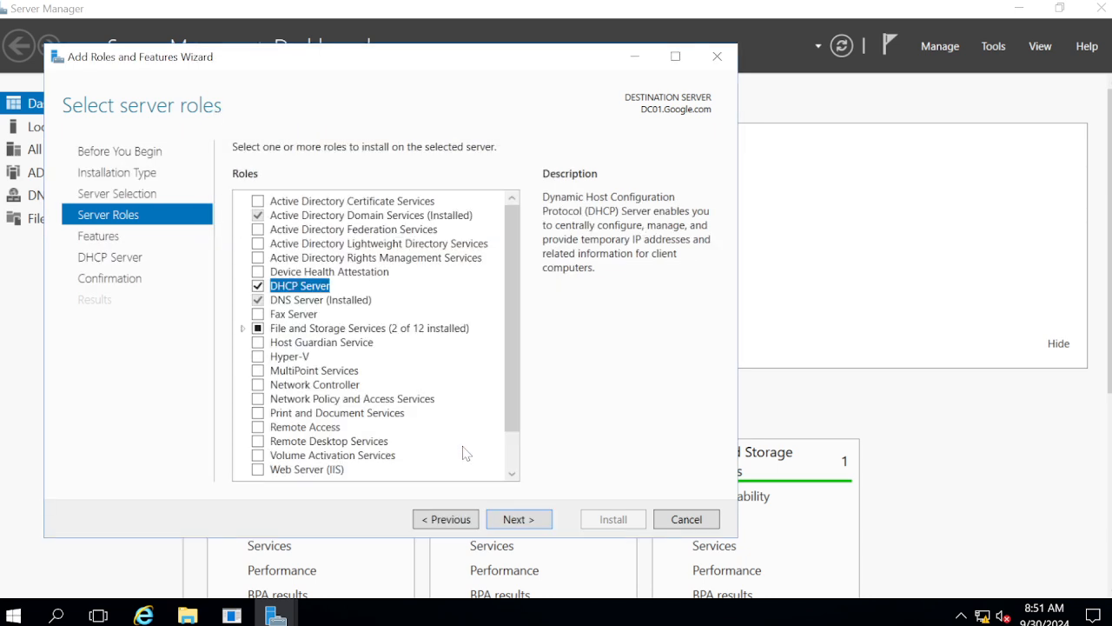
click(521, 519)
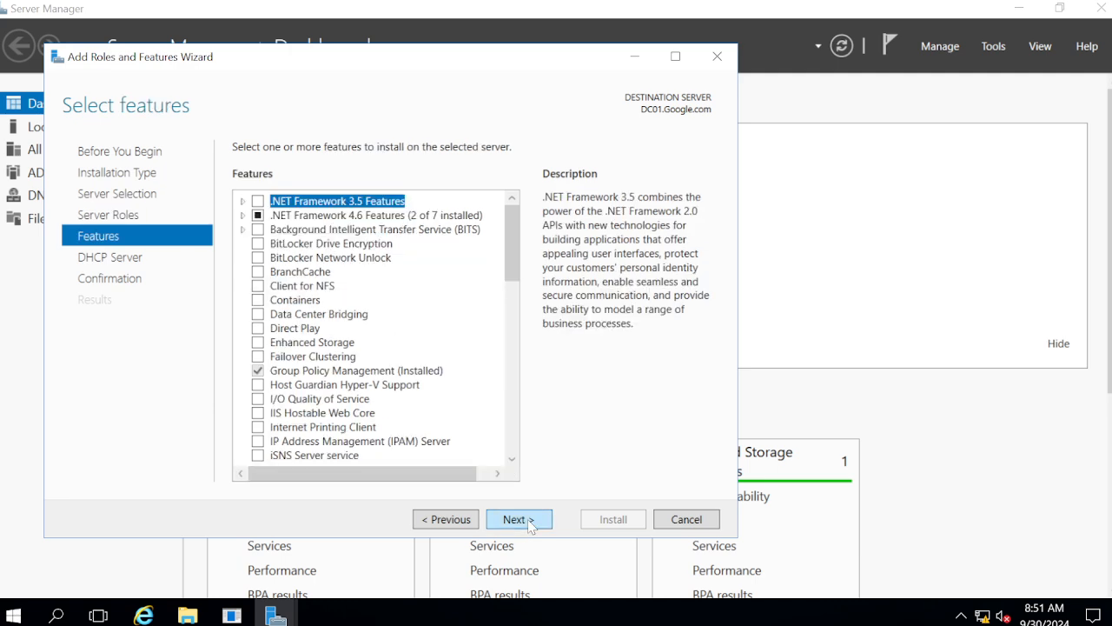
click(528, 519)
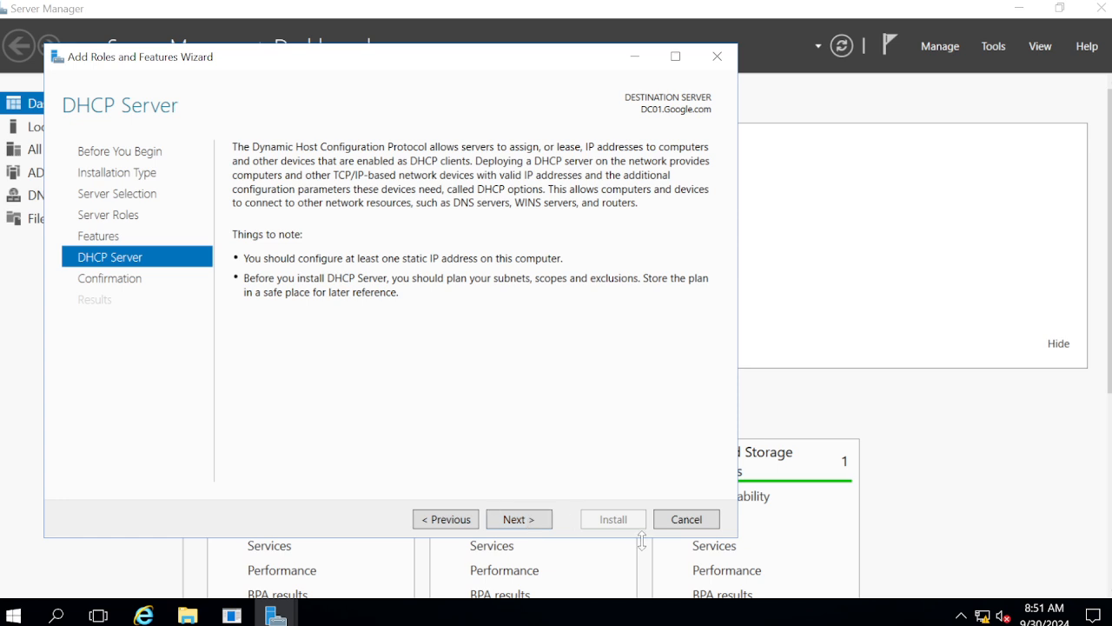
click(528, 519)
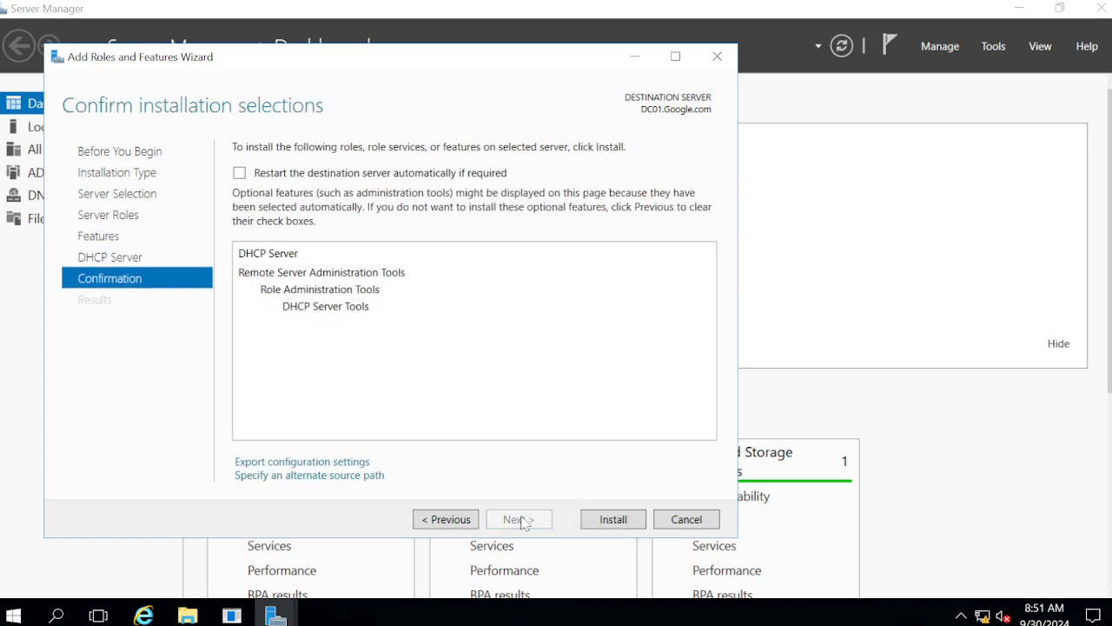
click(993, 46)
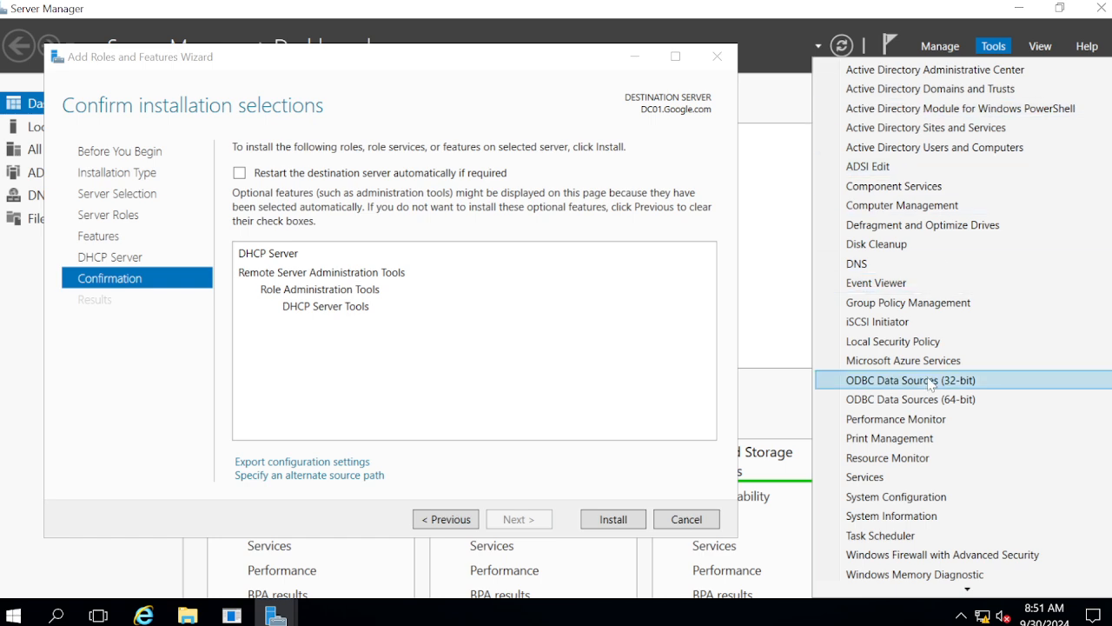
scroll(899, 487, down, 2)
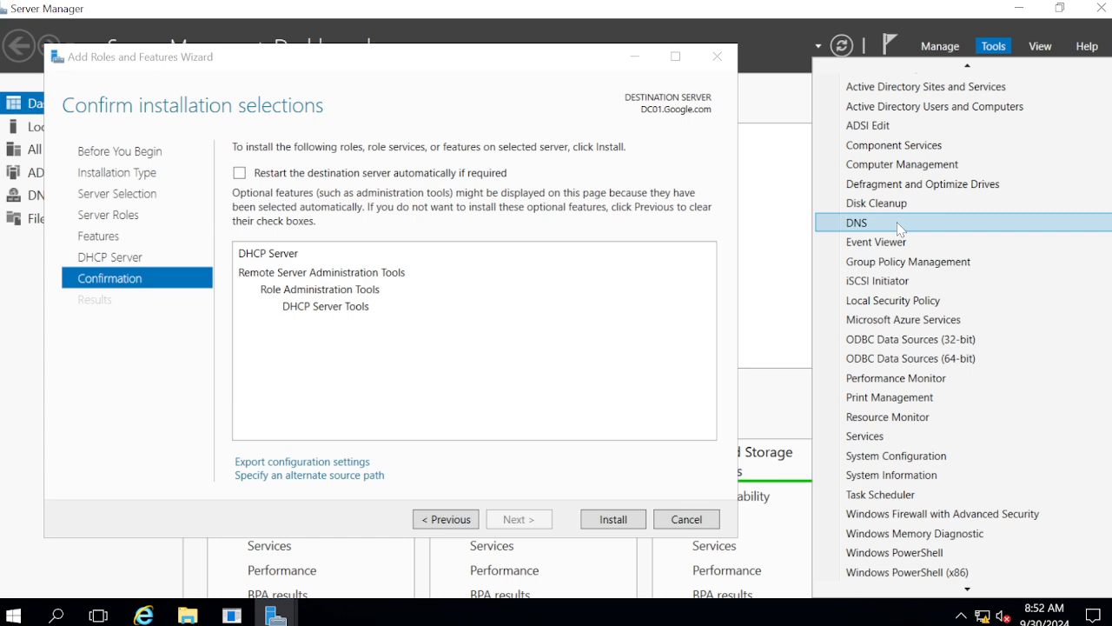
click(468, 359)
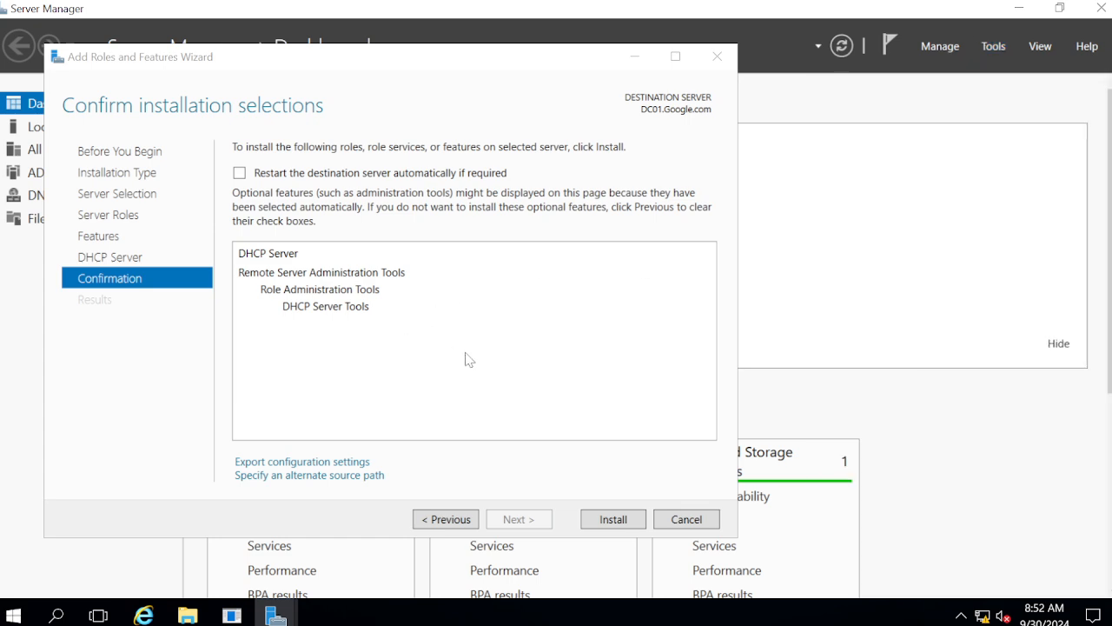
Install the DHCP Server role and complete its post-install configuration, authorizing the server with the GOOGLE\Administrator credentials
click(631, 525)
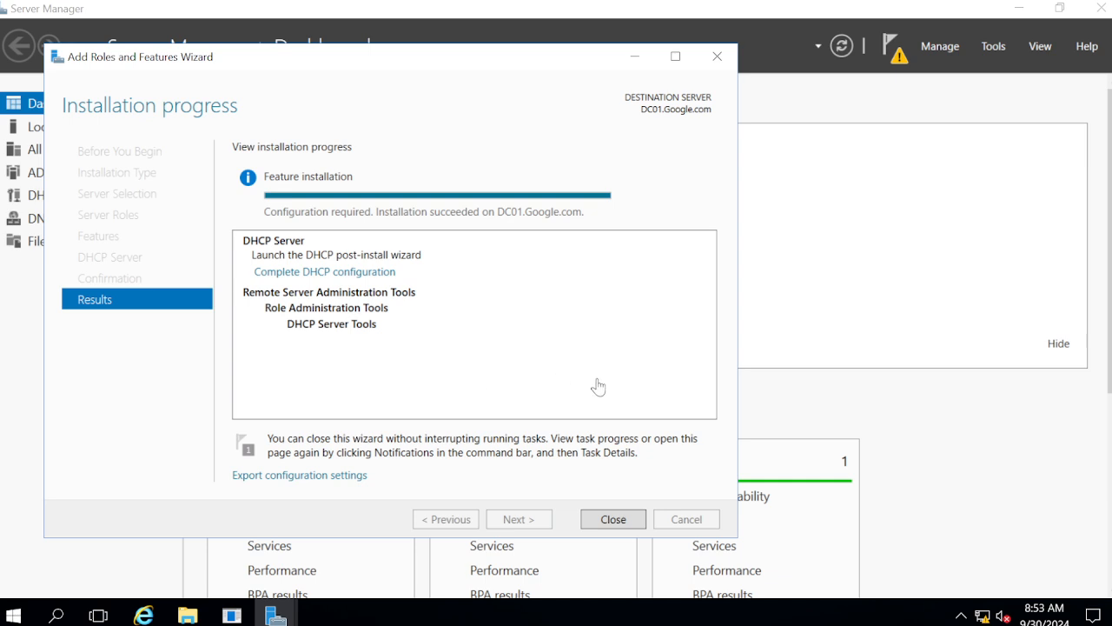
click(335, 274)
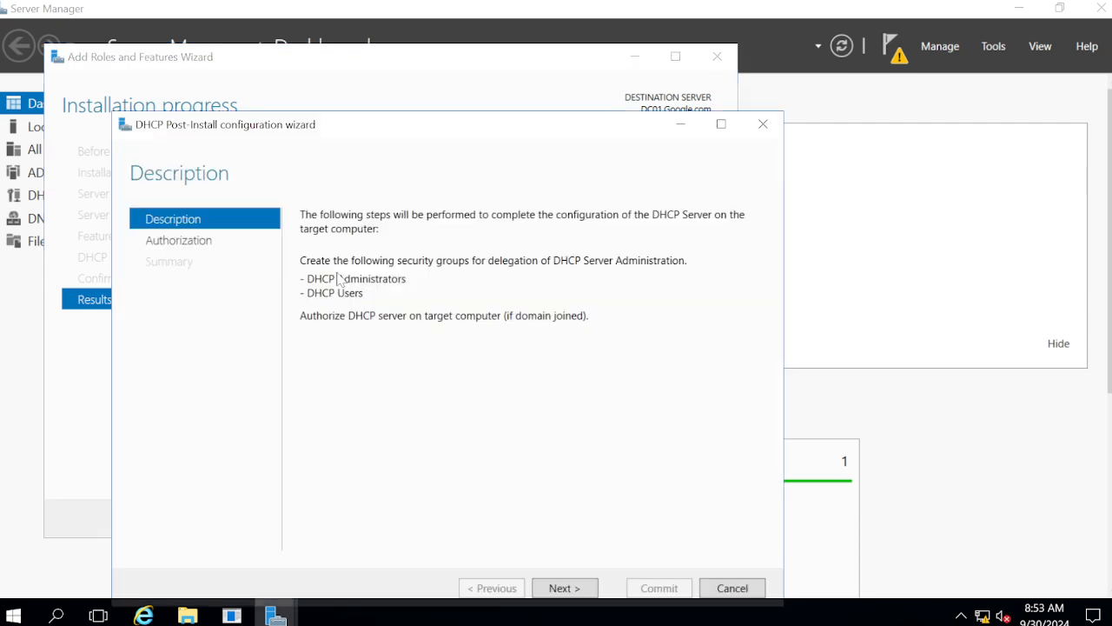
click(721, 124)
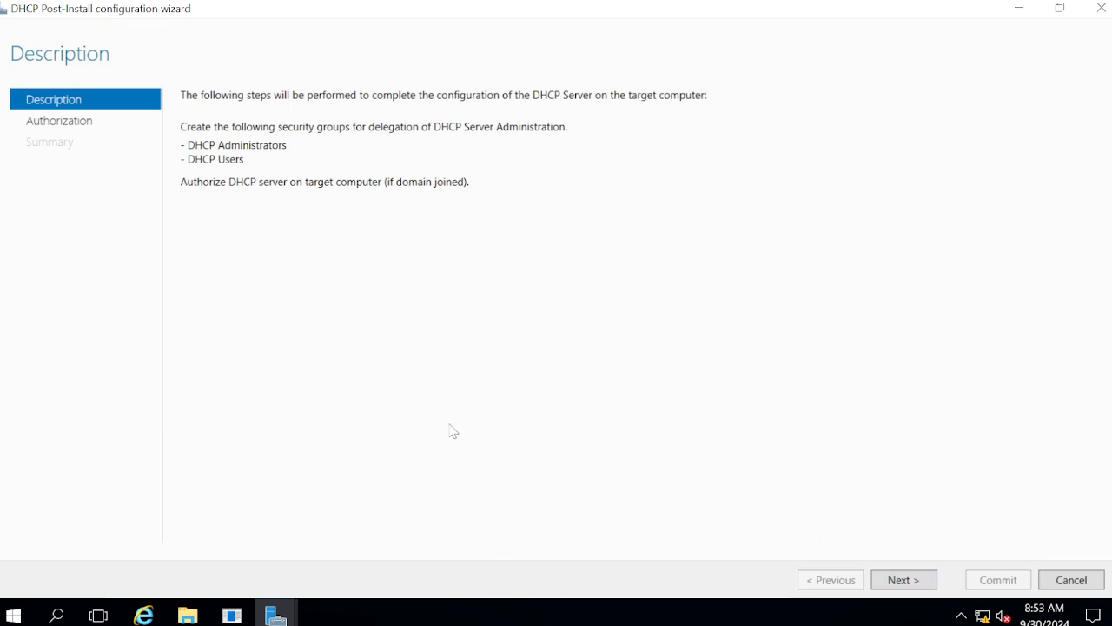
click(913, 584)
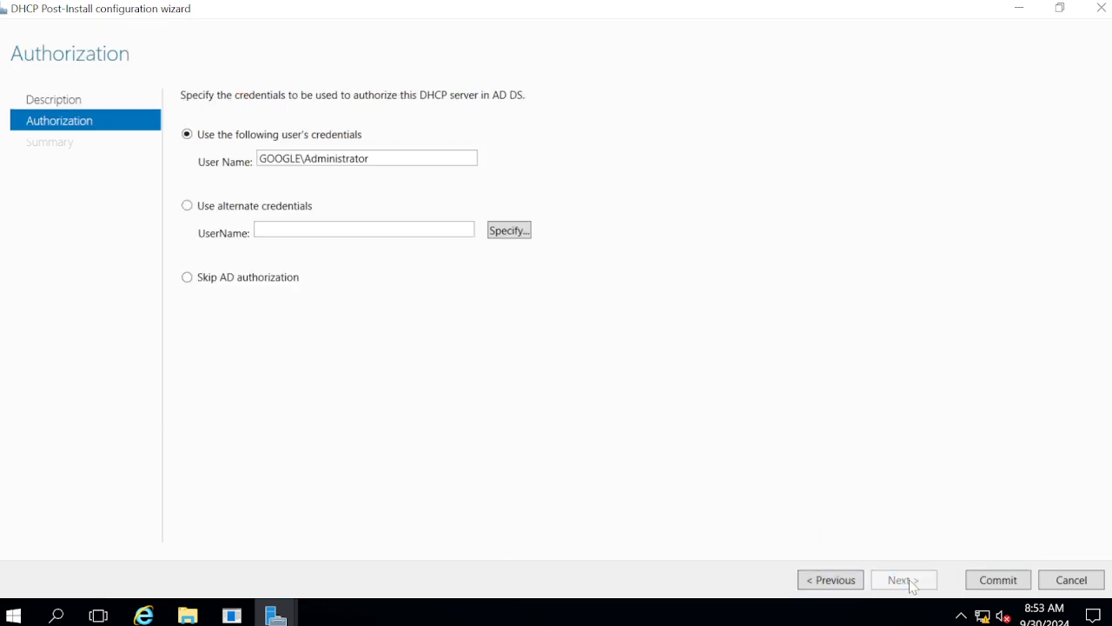
click(980, 584)
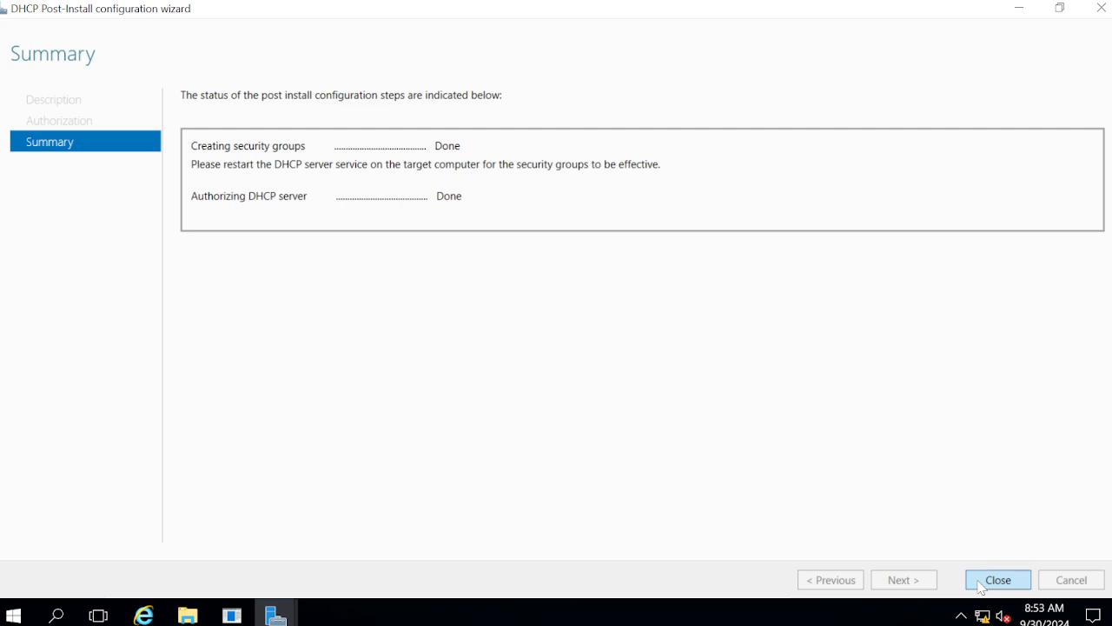
click(998, 579)
click(611, 522)
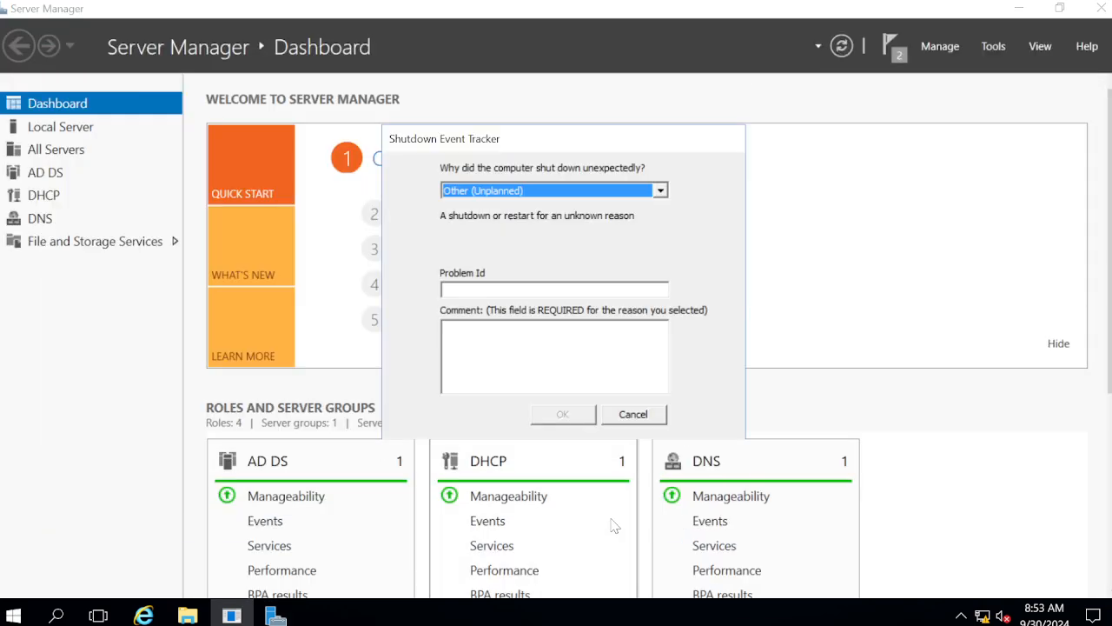
click(636, 414)
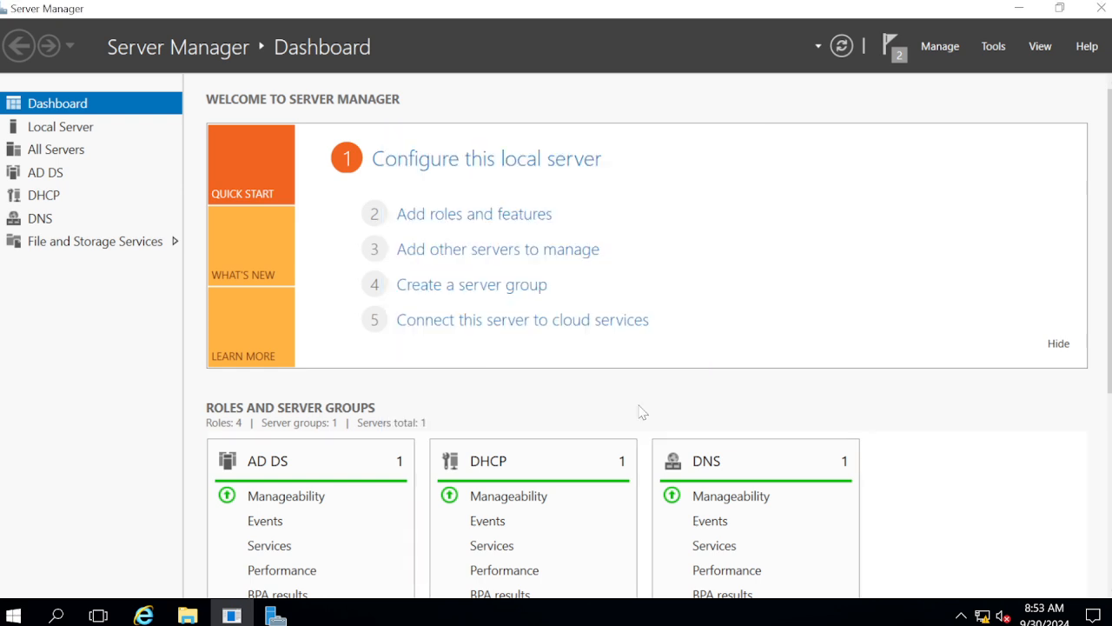
Open the DHCP management console maximized and expand dc01.google.com with its IPv4 and IPv6 nodes, widening the console tree
click(993, 46)
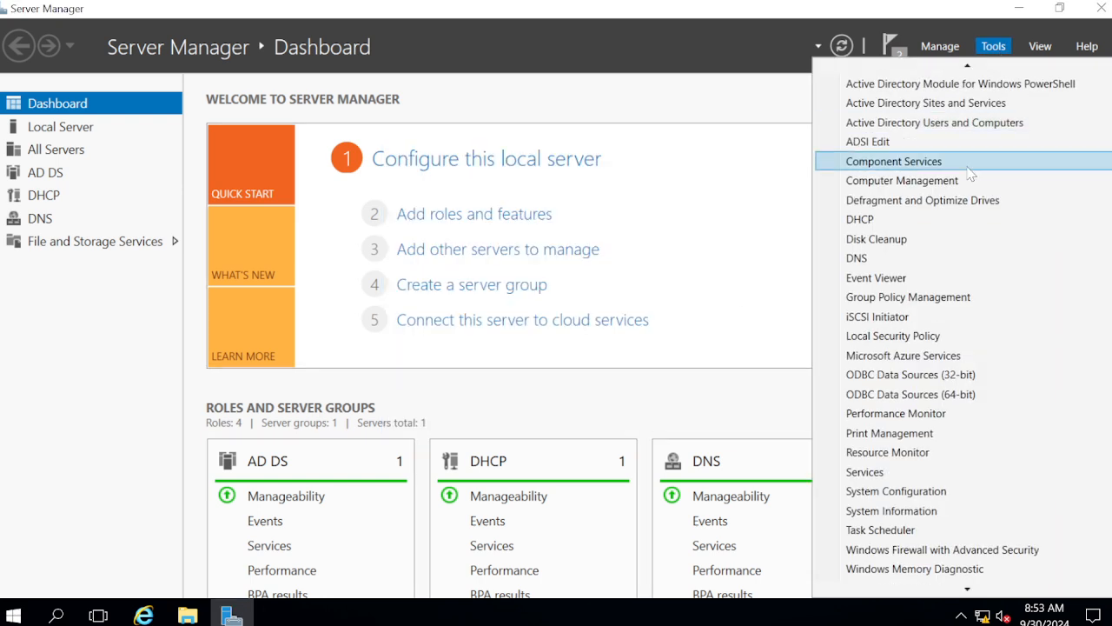
click(945, 227)
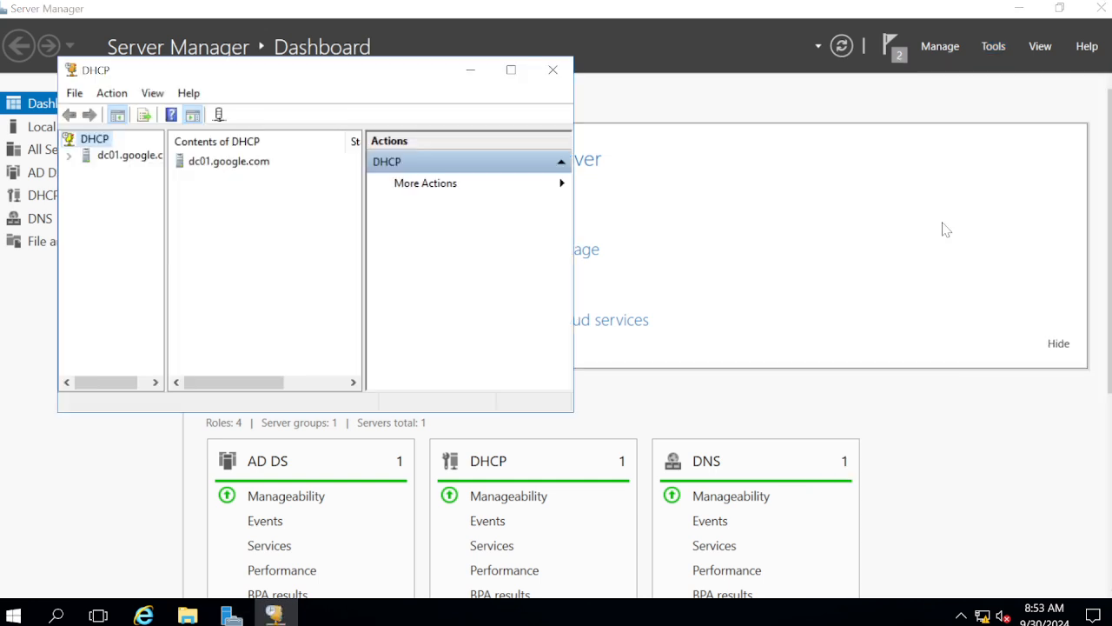
click(513, 71)
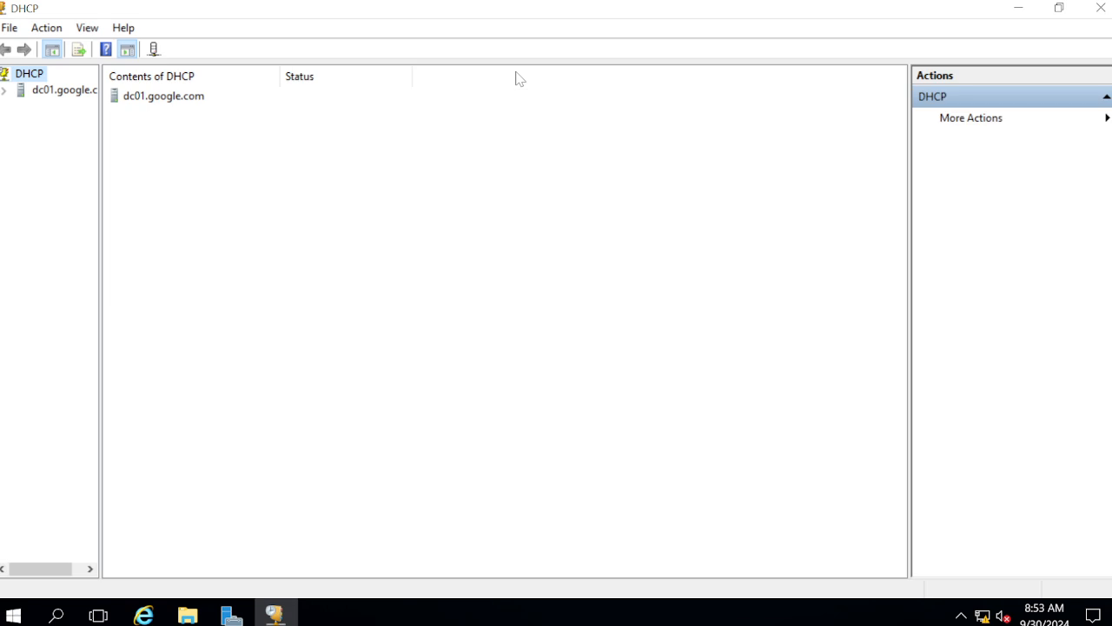
click(4, 92)
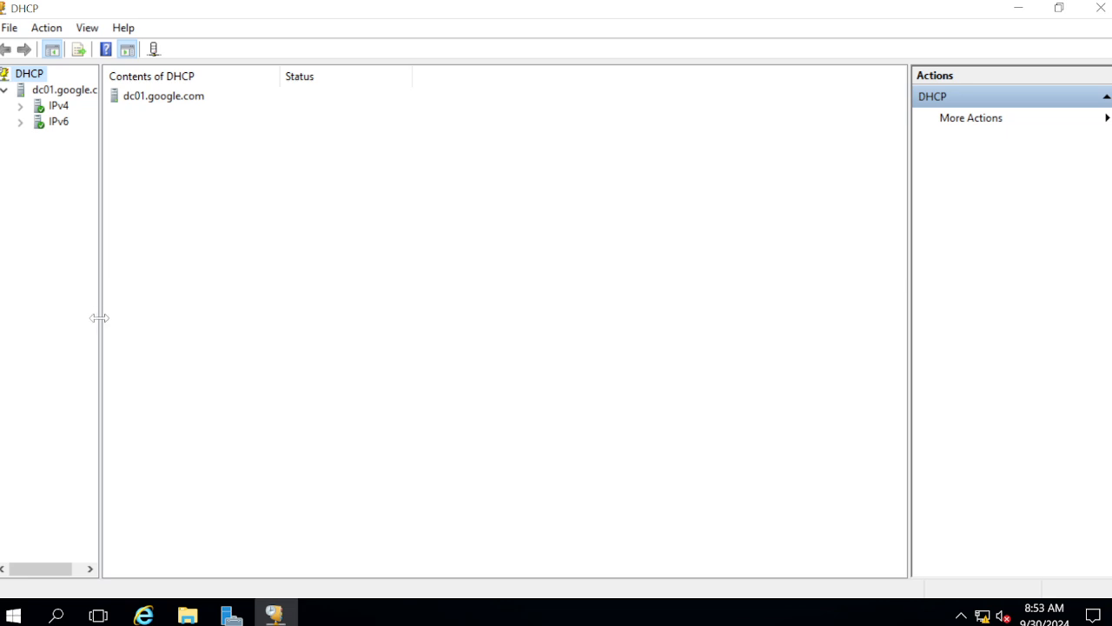
drag(99, 318, 157, 334)
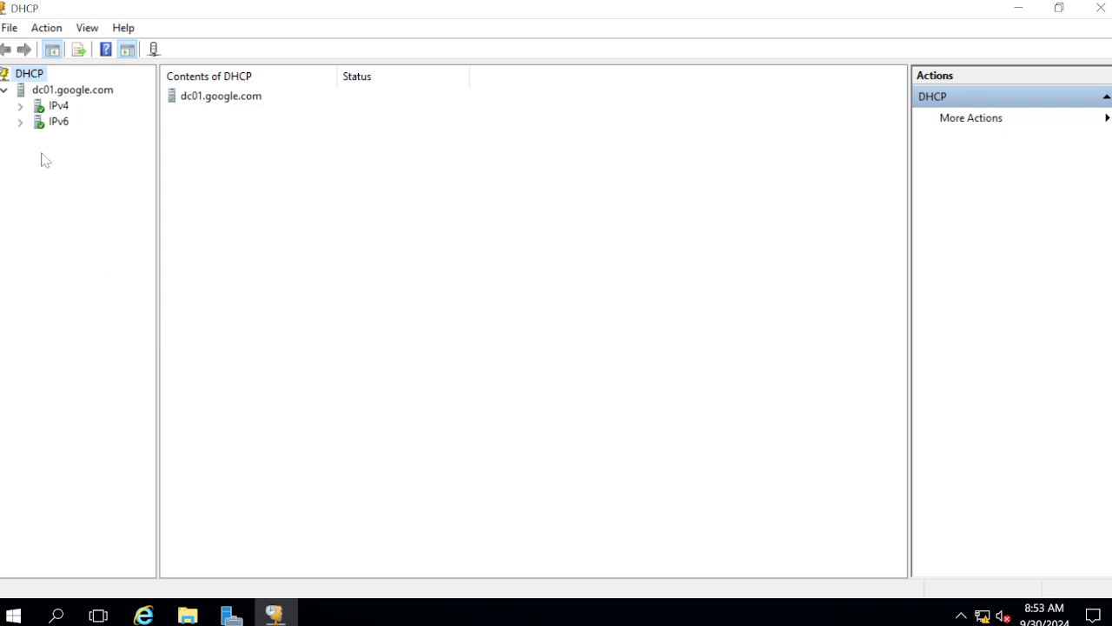
click(20, 106)
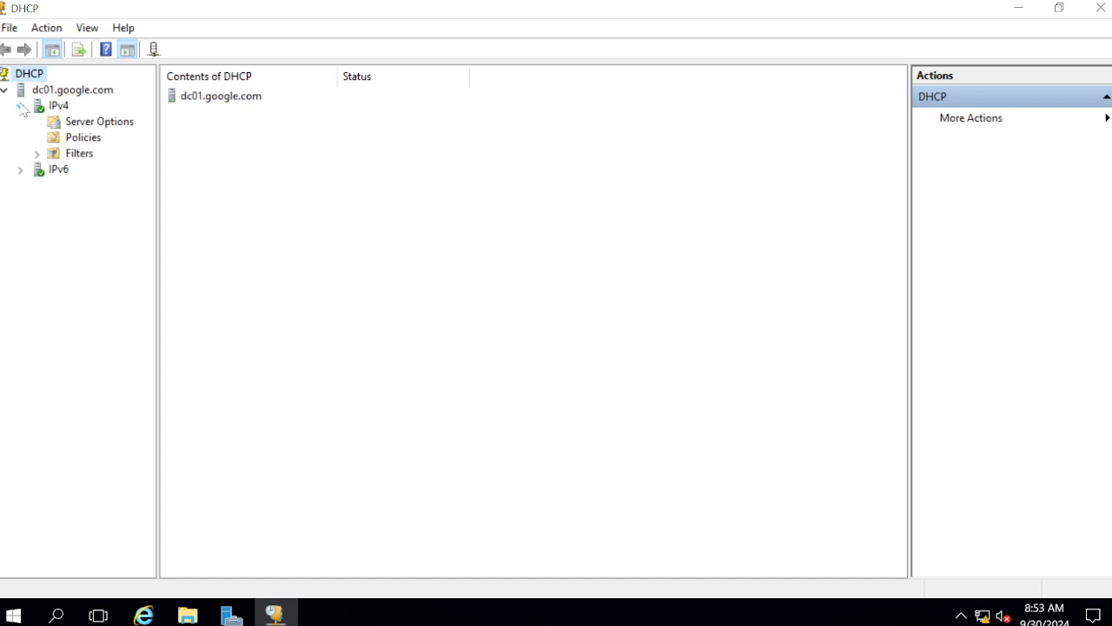
click(20, 171)
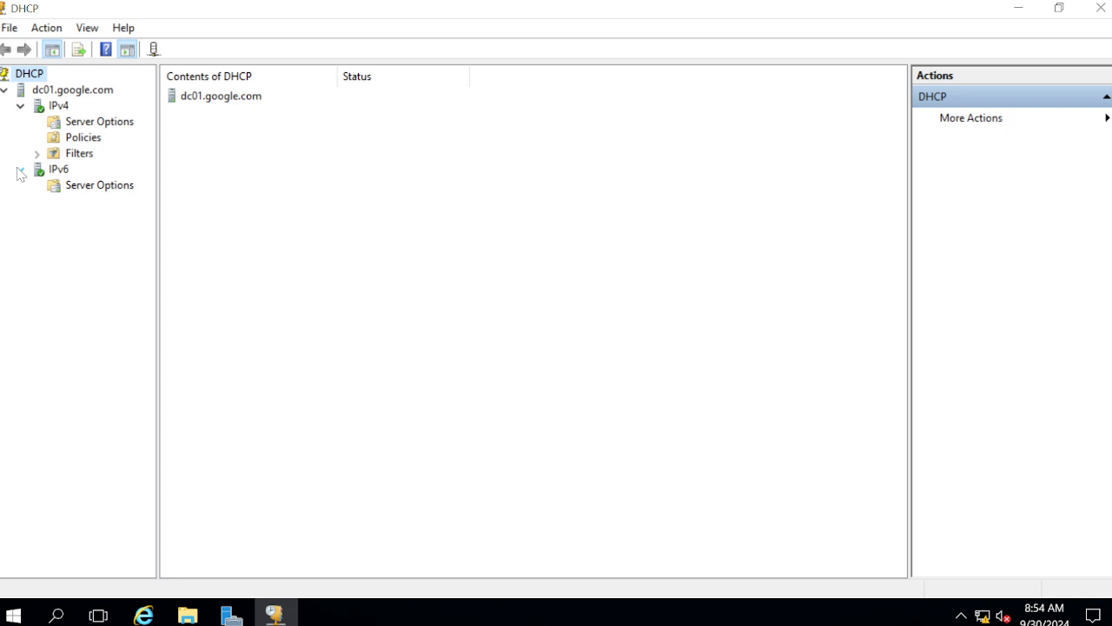
Examine the IPv4 node's scope information, Server Options, Policies, and the Allow and Deny filter lists
click(61, 106)
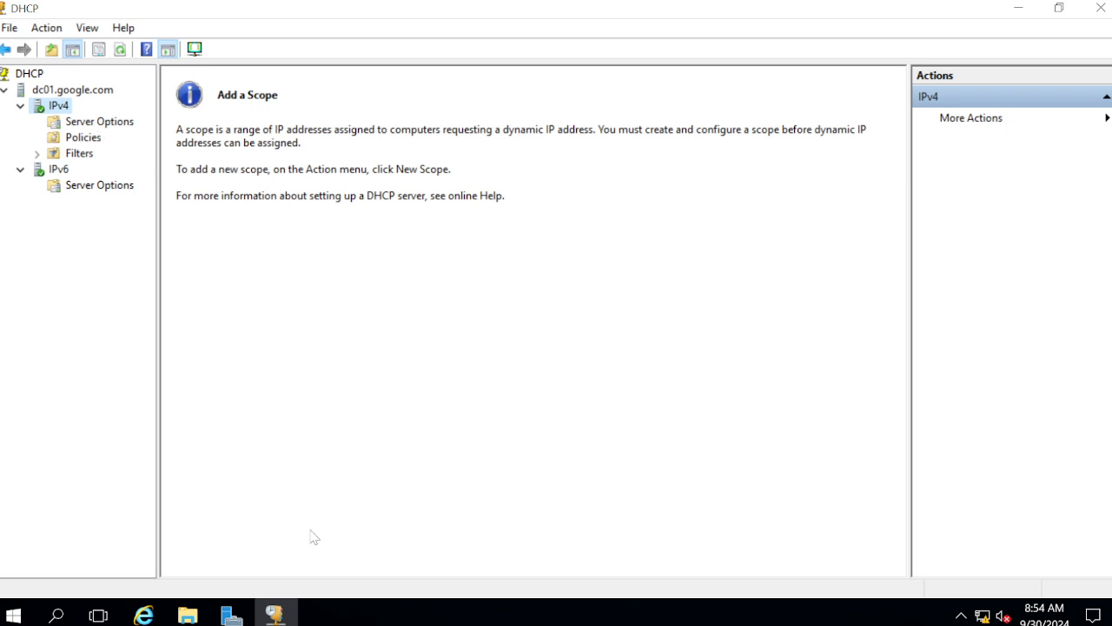
click(386, 427)
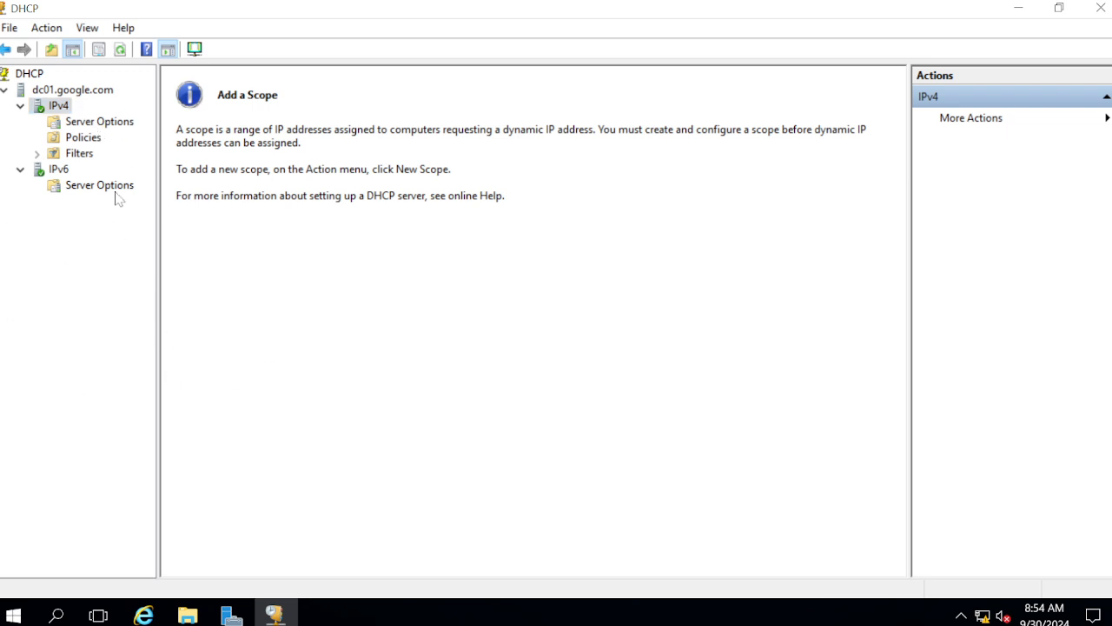
click(87, 127)
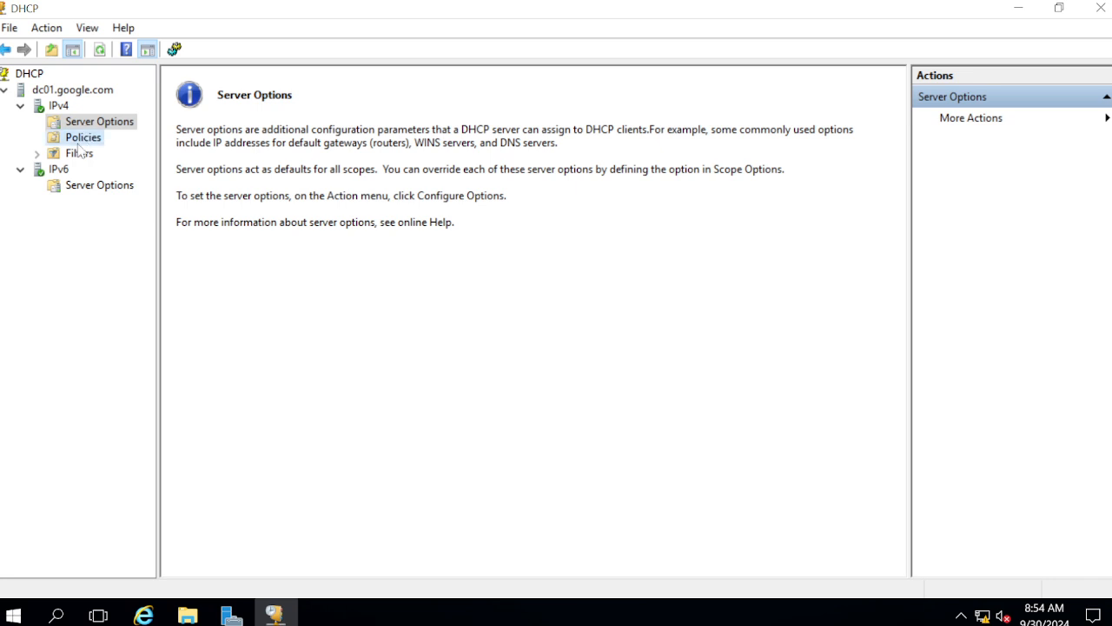
click(80, 140)
double_click(70, 154)
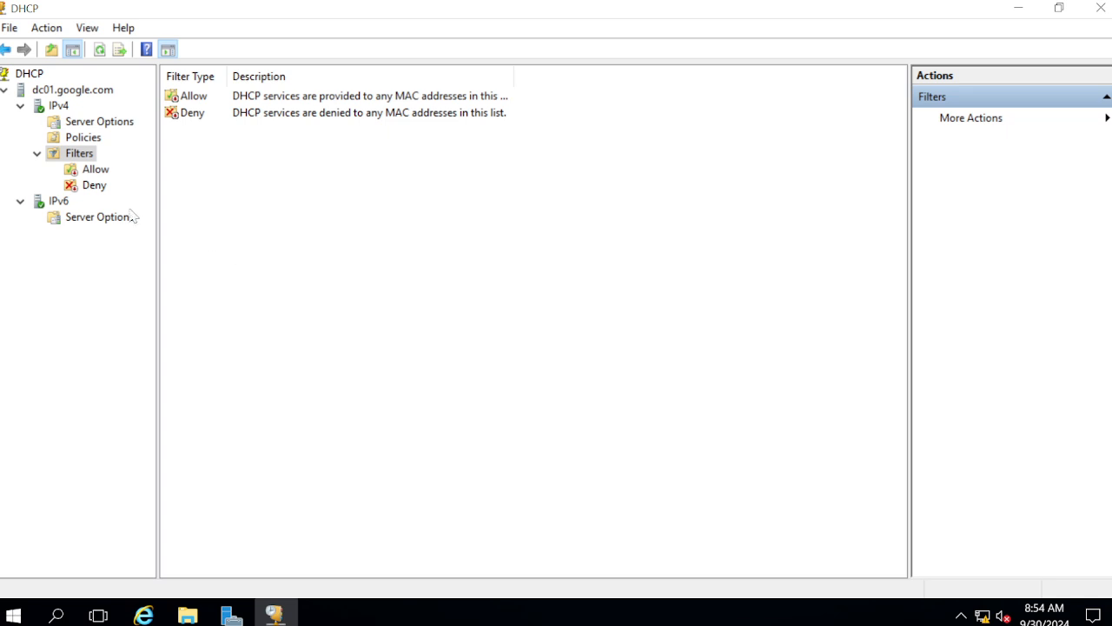
click(96, 171)
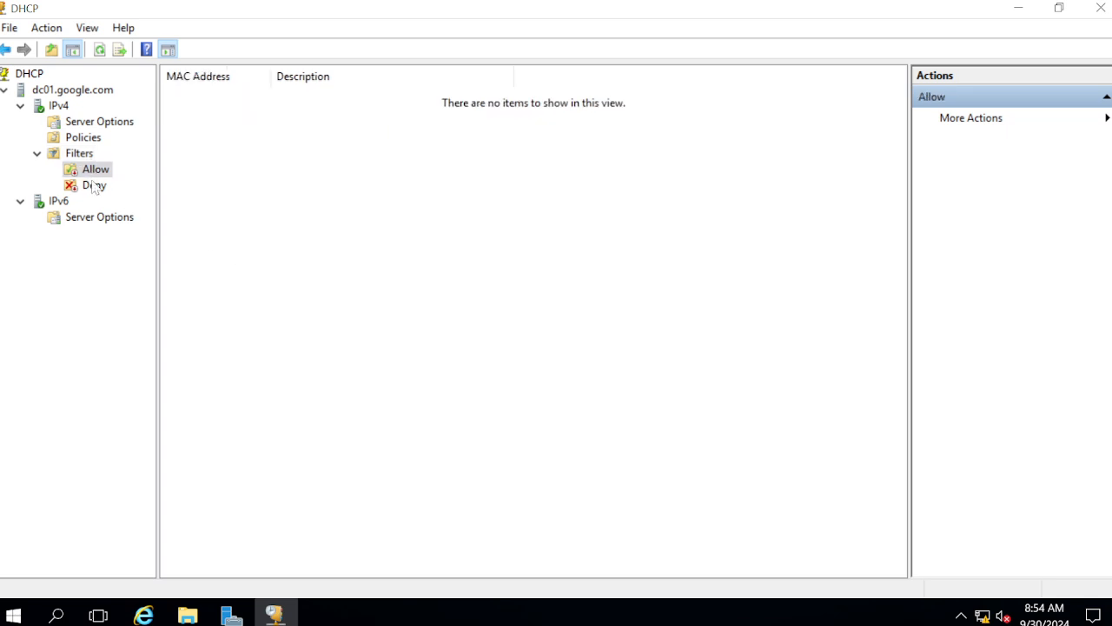
click(108, 192)
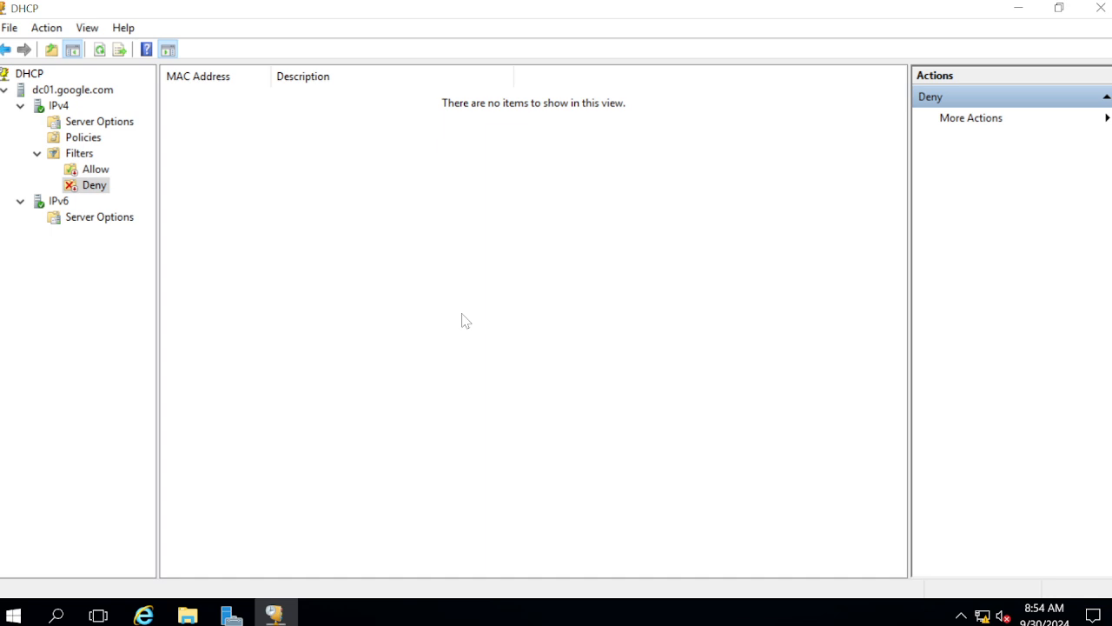
Open the Windows Services console by running services.msc
key(super+r)
text(ser)
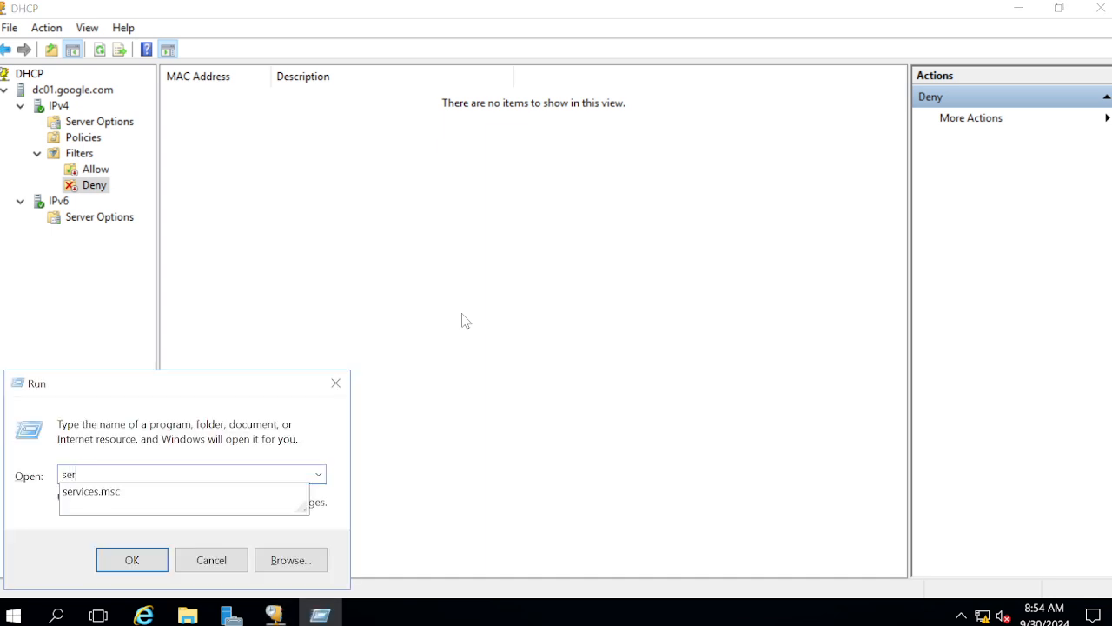
text(vics.msc)
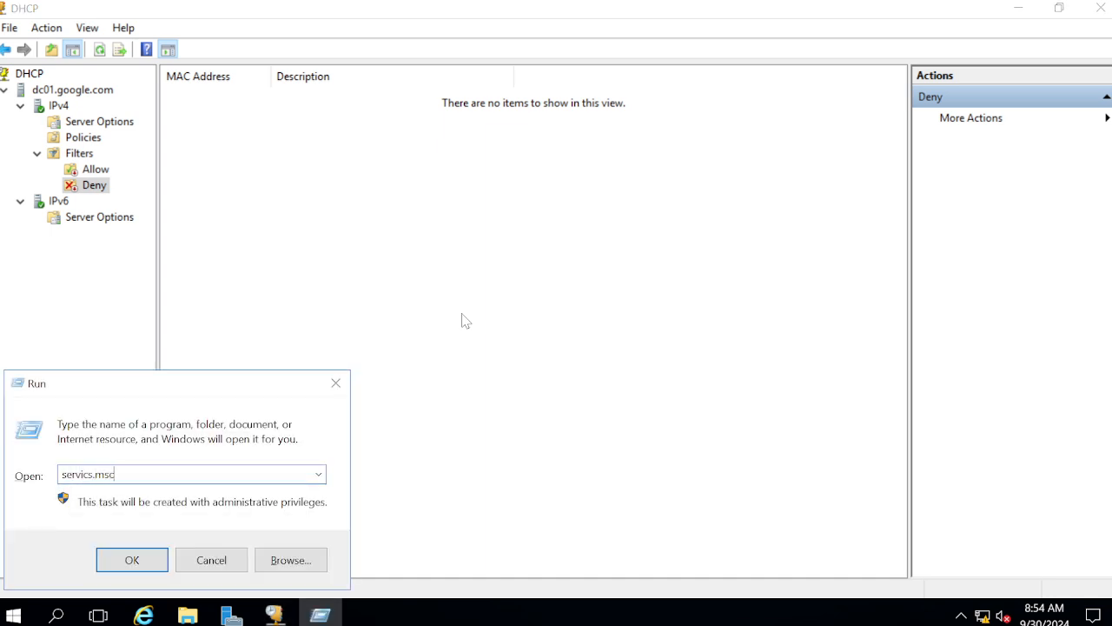
key(Return)
key(Return)
text(se)
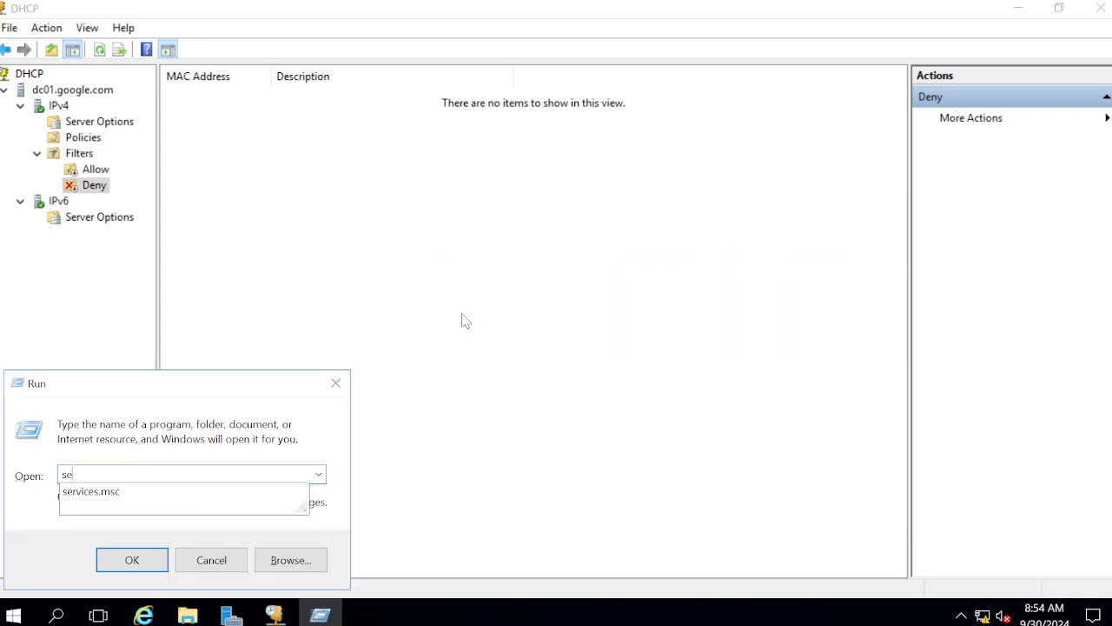
text(rvices.msc)
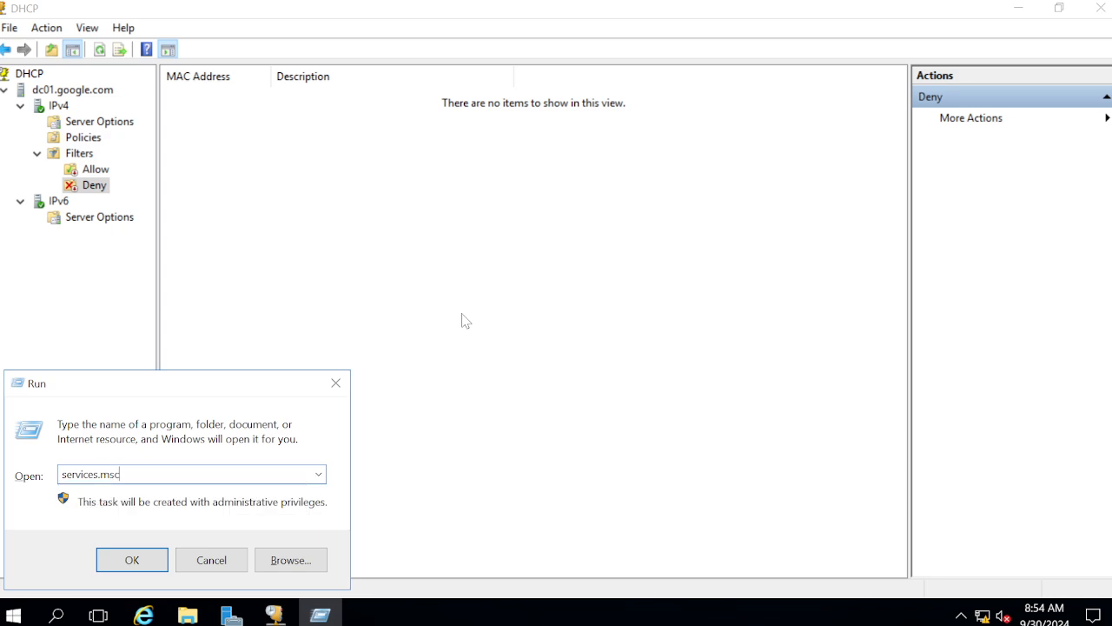
key(Return)
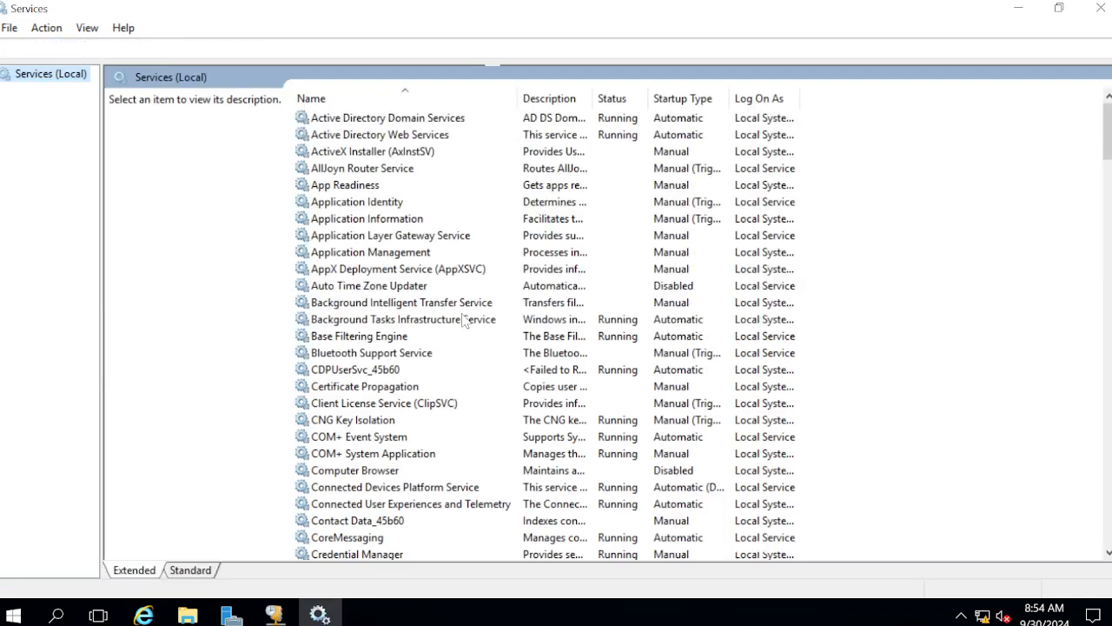
Stop the DHCP Server service in the local services list and open its properties
click(430, 358)
text(dh)
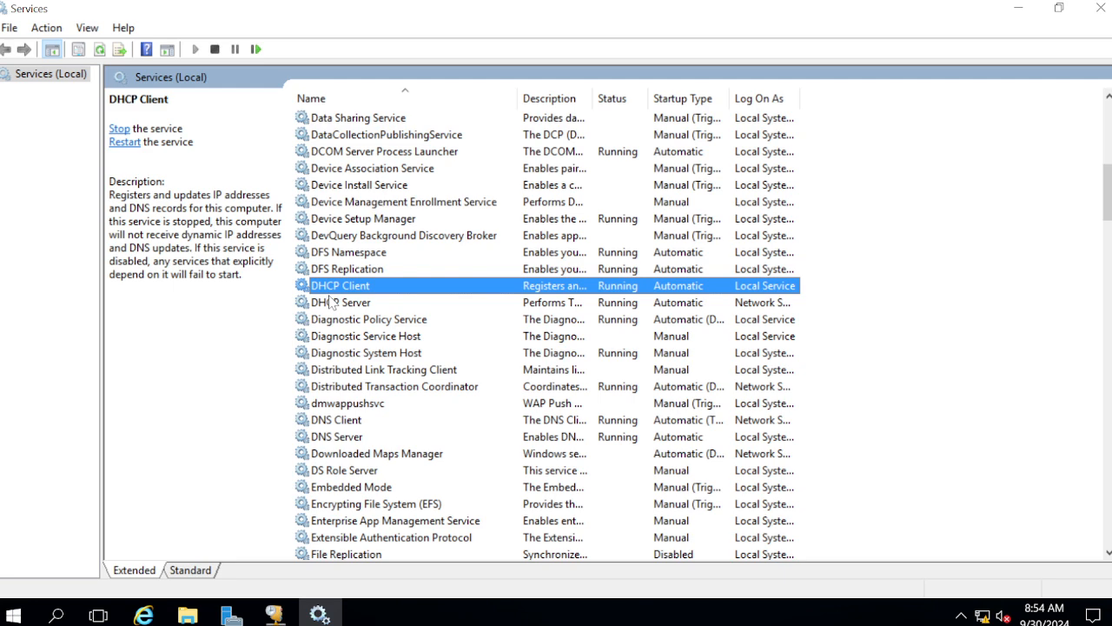
click(332, 304)
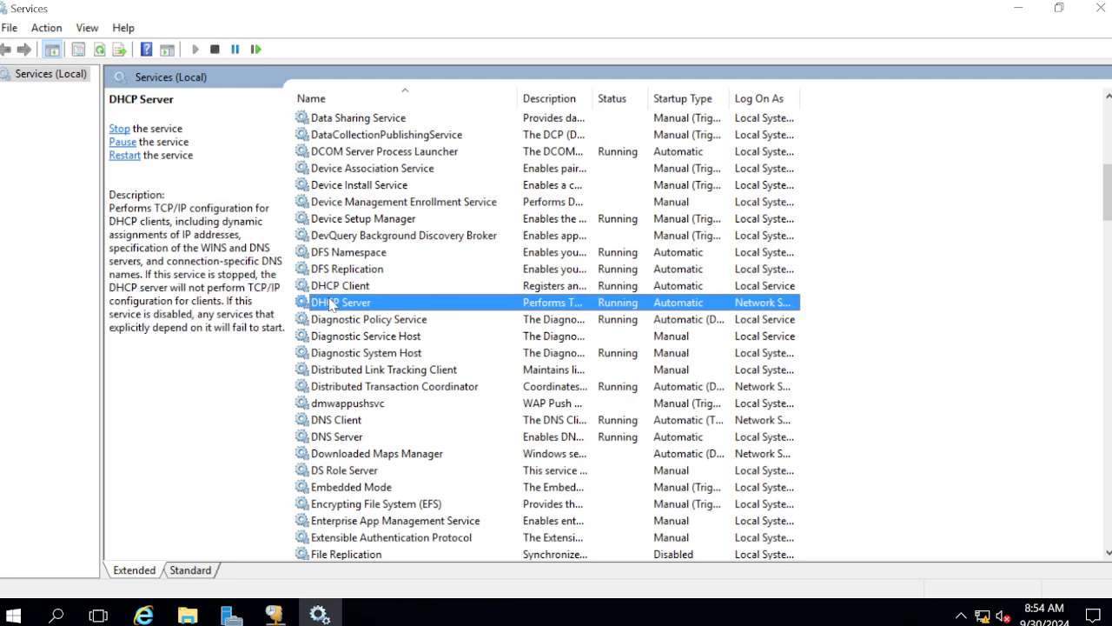
right_click(331, 303)
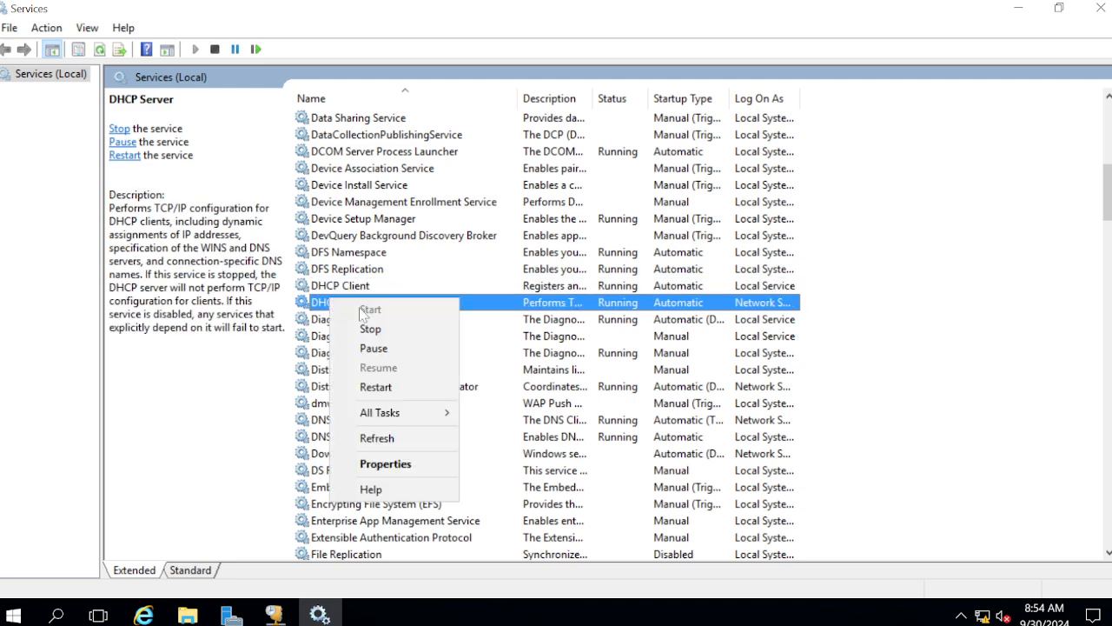
click(388, 328)
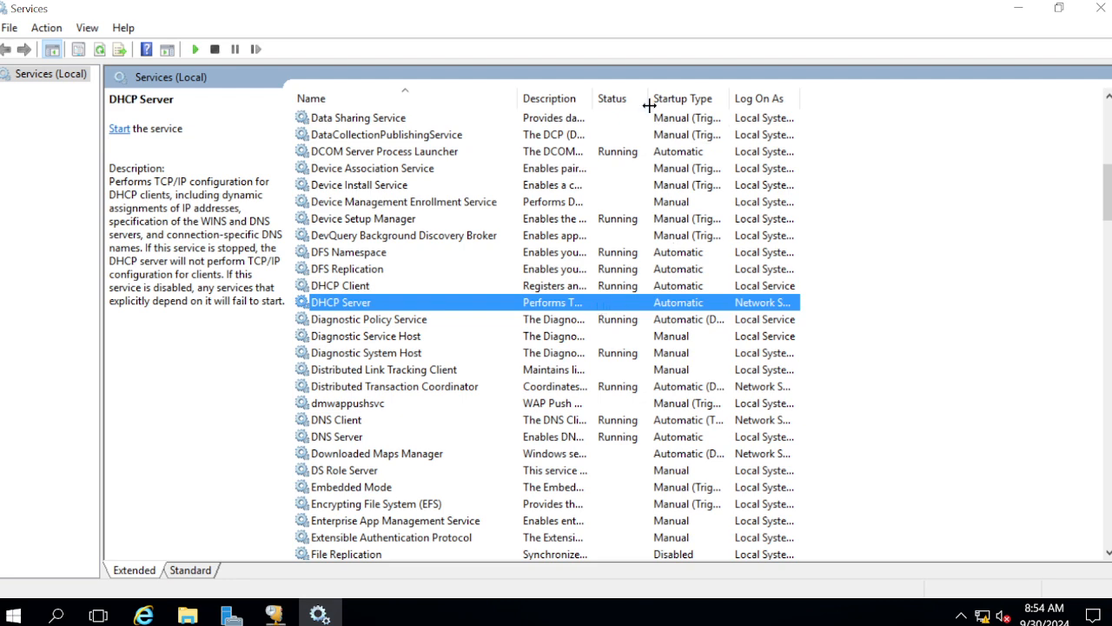
drag(653, 97, 648, 97)
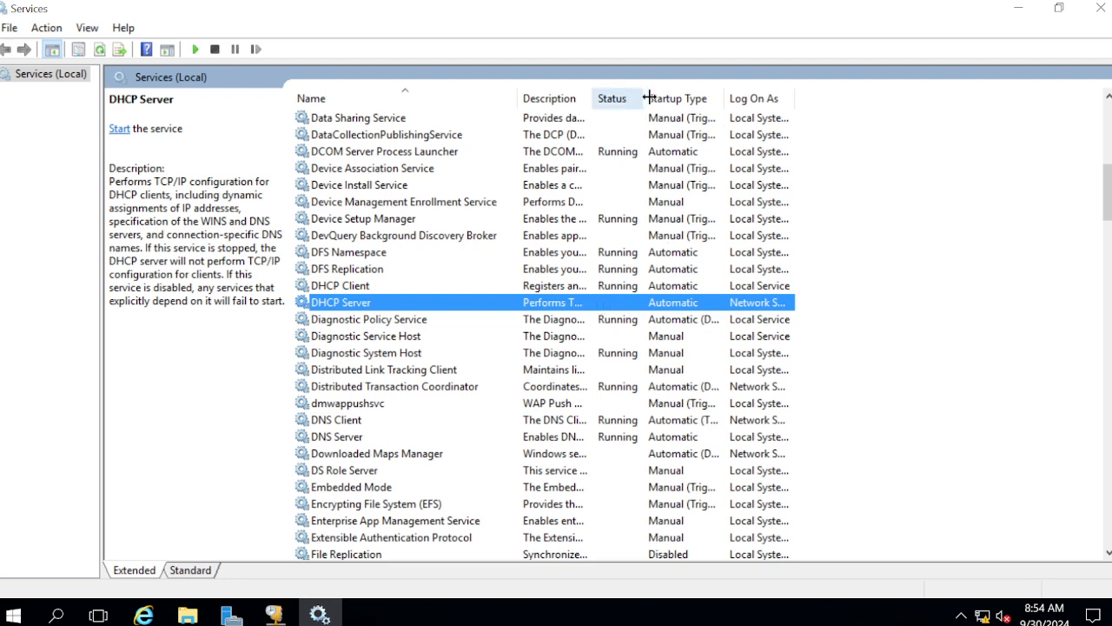
double_click(361, 310)
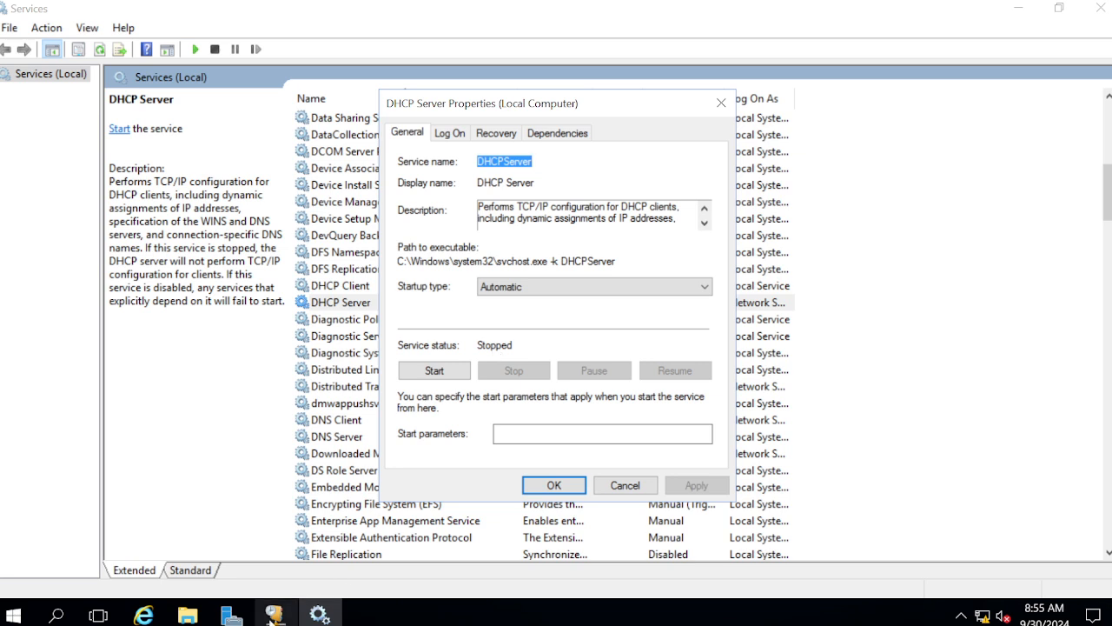
Refresh and close the open DHCP console, switch to Server Manager and launch the DHCP console again, maximized
click(274, 614)
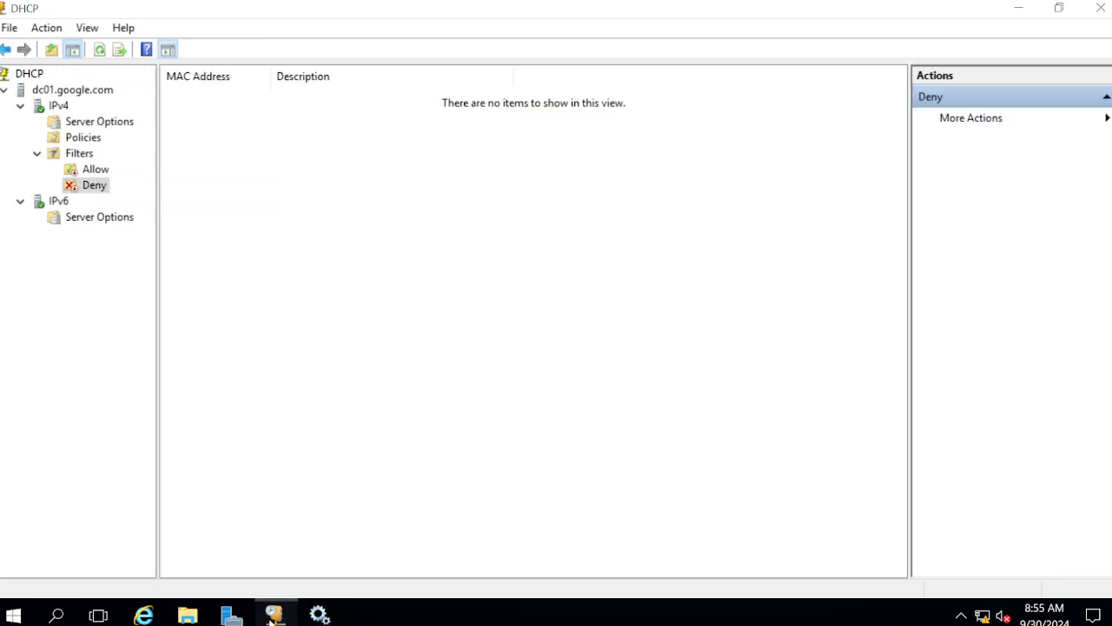
click(100, 50)
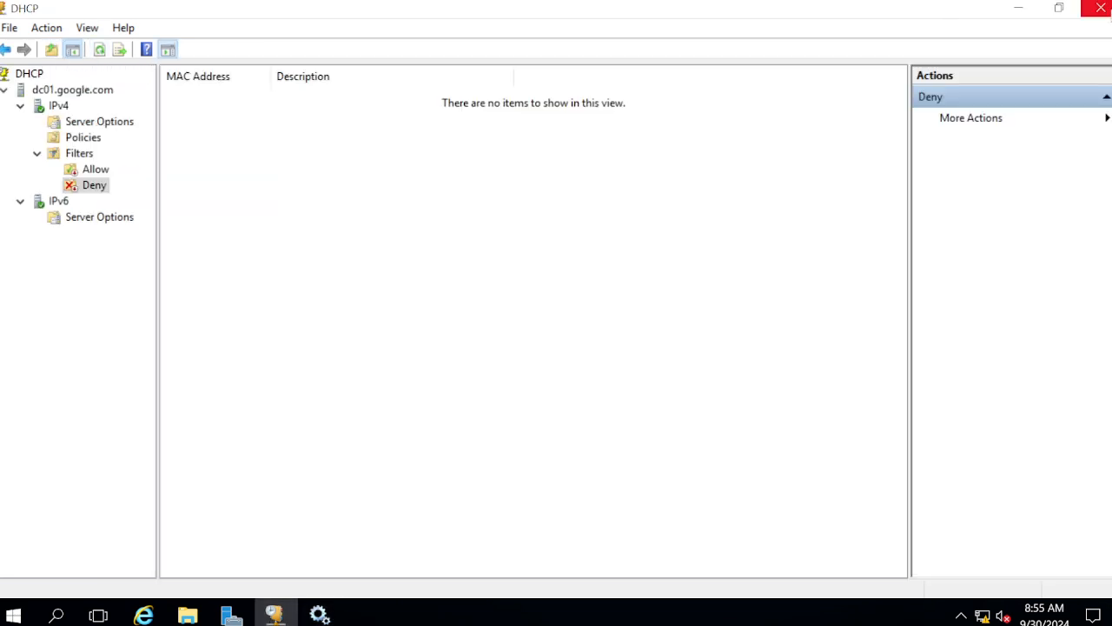
click(1099, 8)
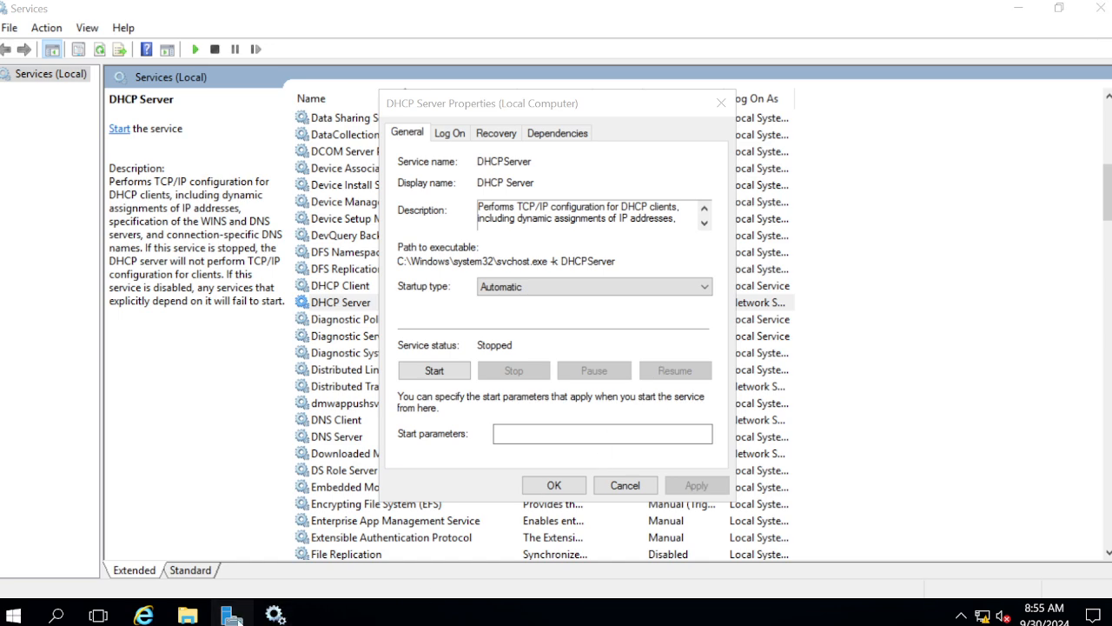
click(231, 614)
click(996, 49)
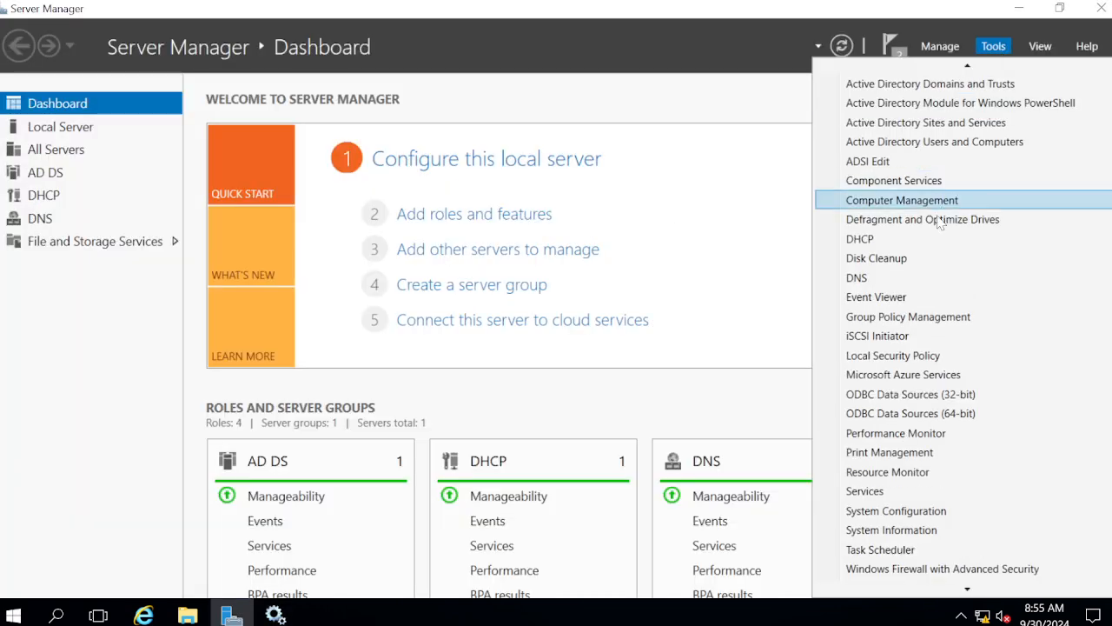
click(916, 251)
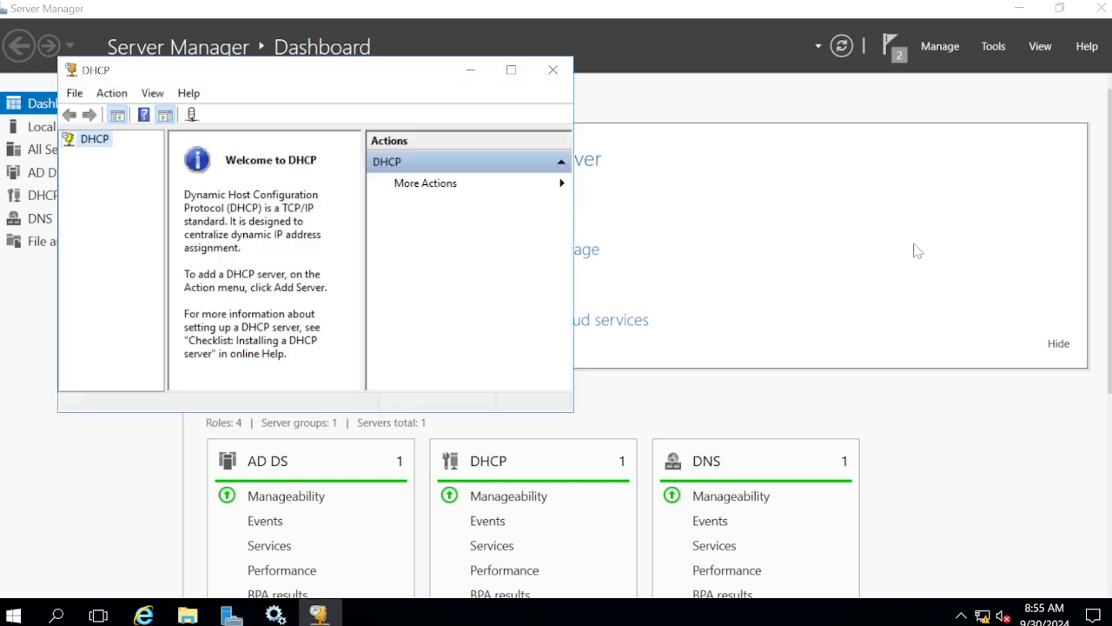
click(512, 72)
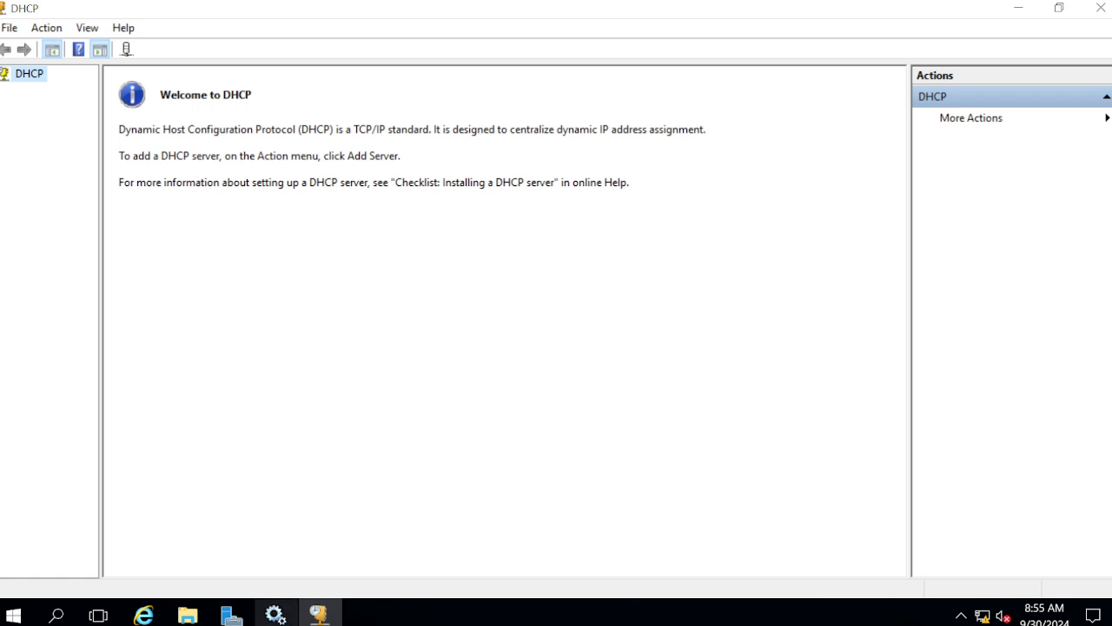
click(275, 614)
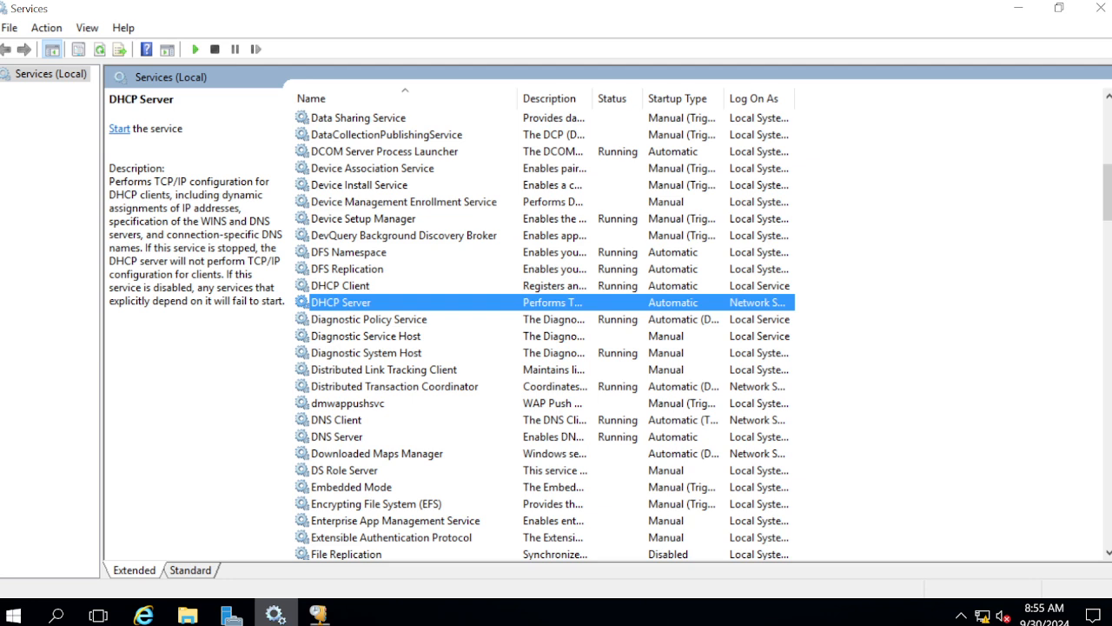
right_click(378, 312)
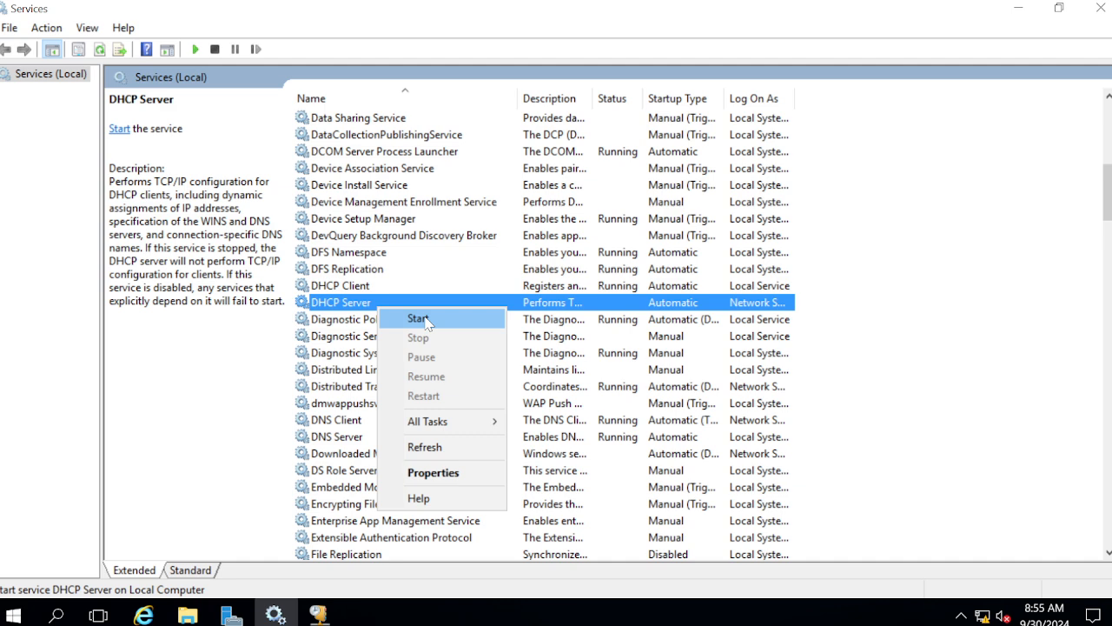
click(315, 615)
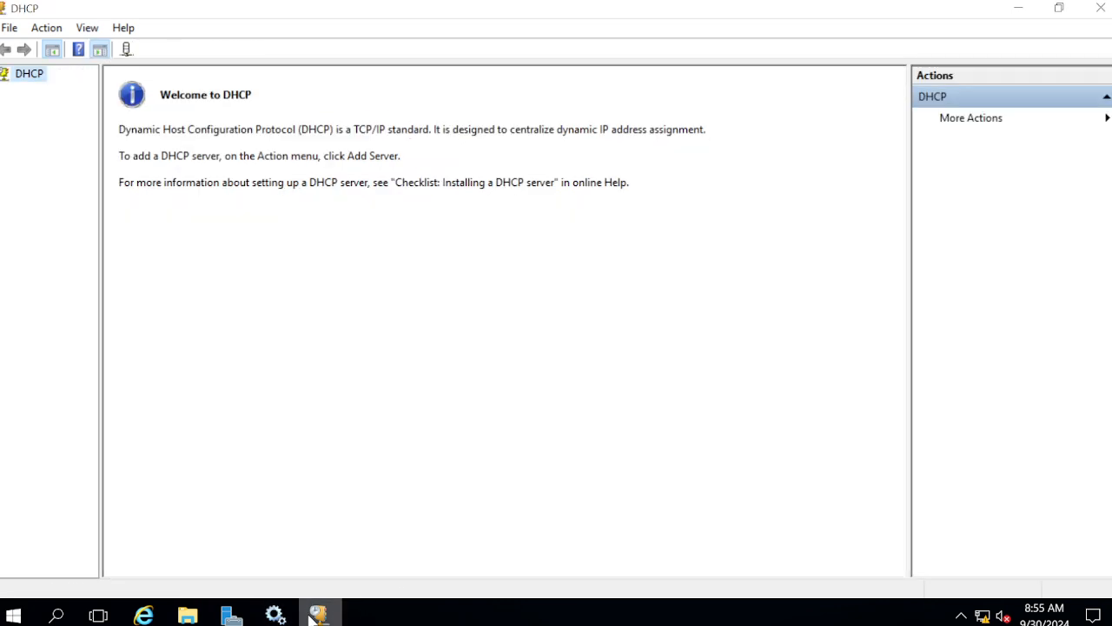
right_click(29, 78)
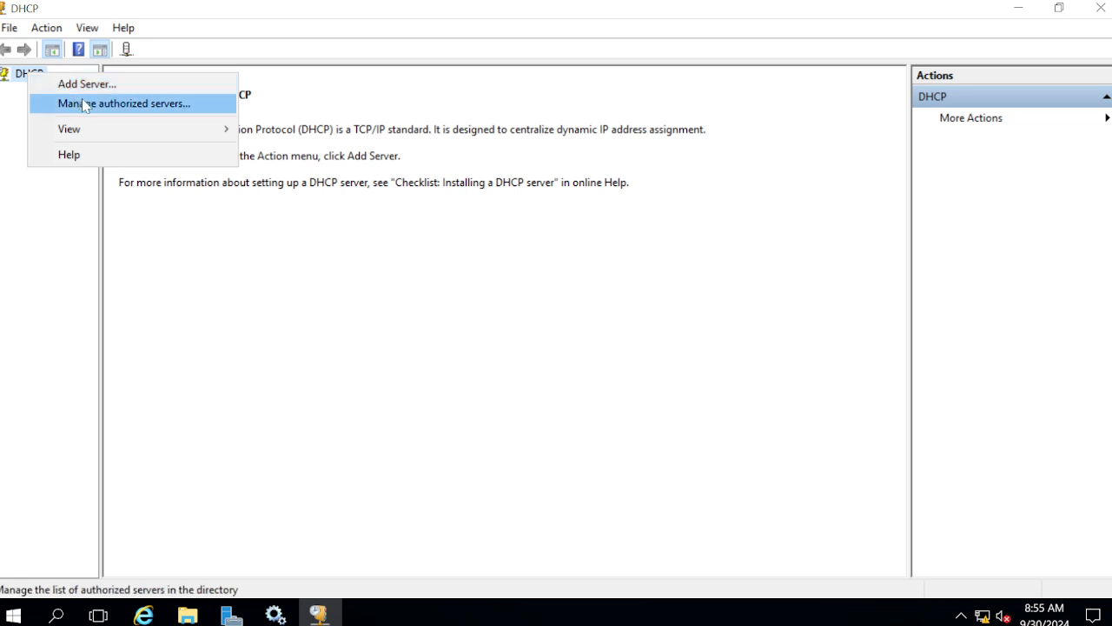
click(52, 29)
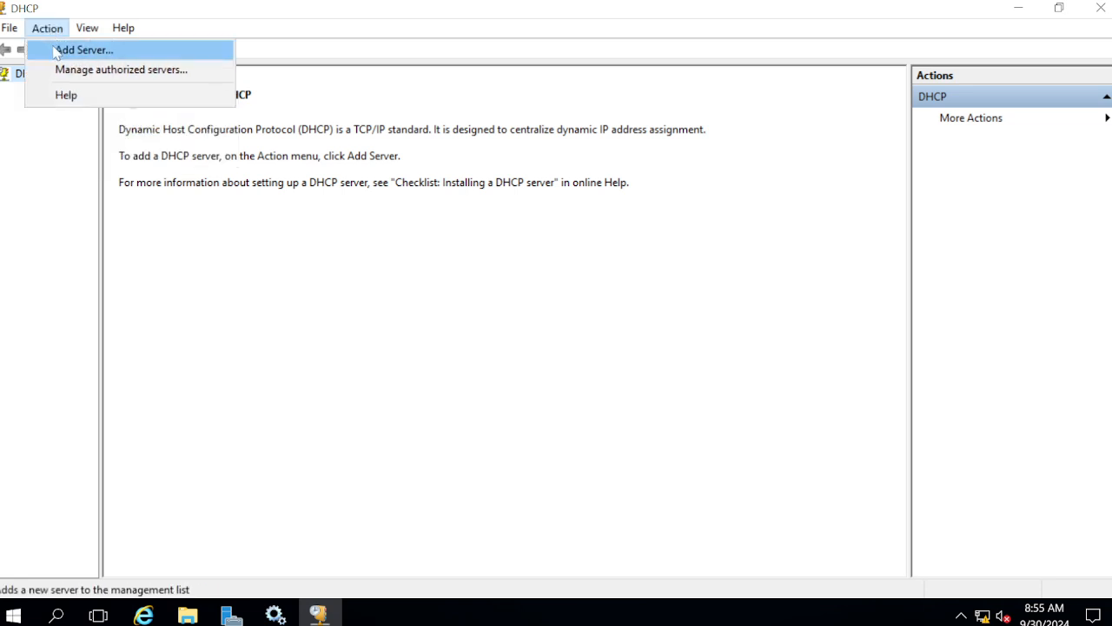
mouse_move(13, 33)
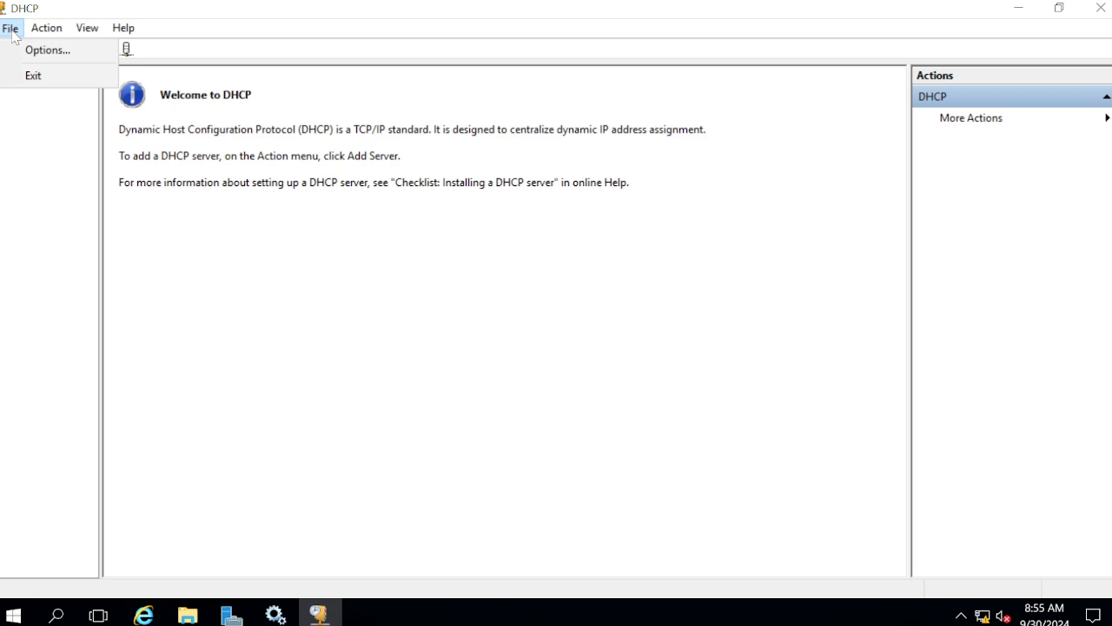
click(42, 47)
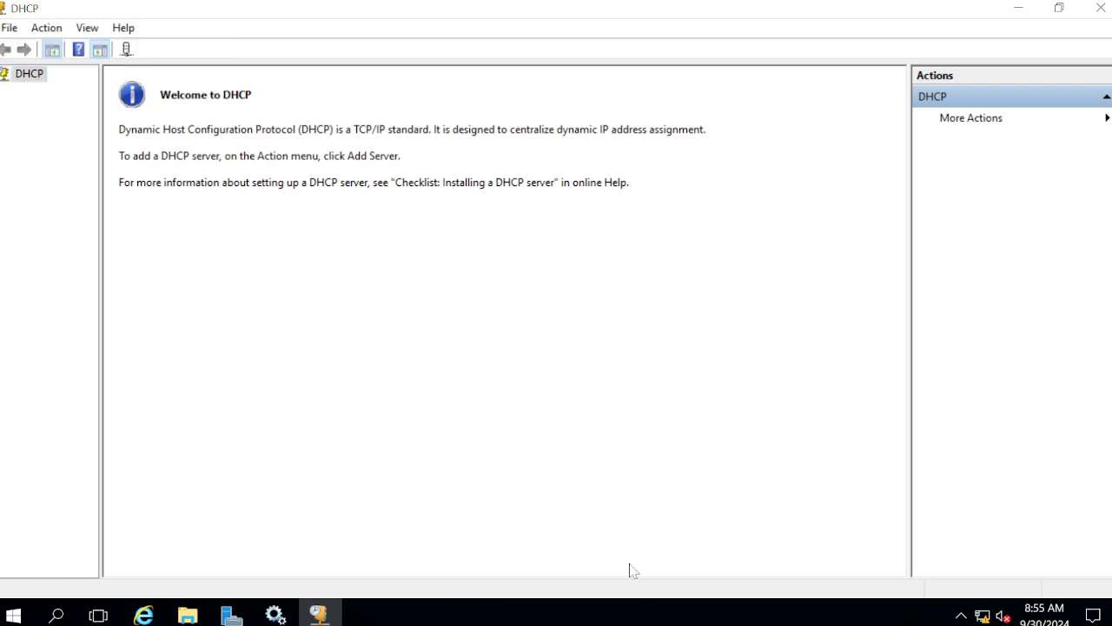
Switch to the Services console and start the DHCP Server service
click(276, 614)
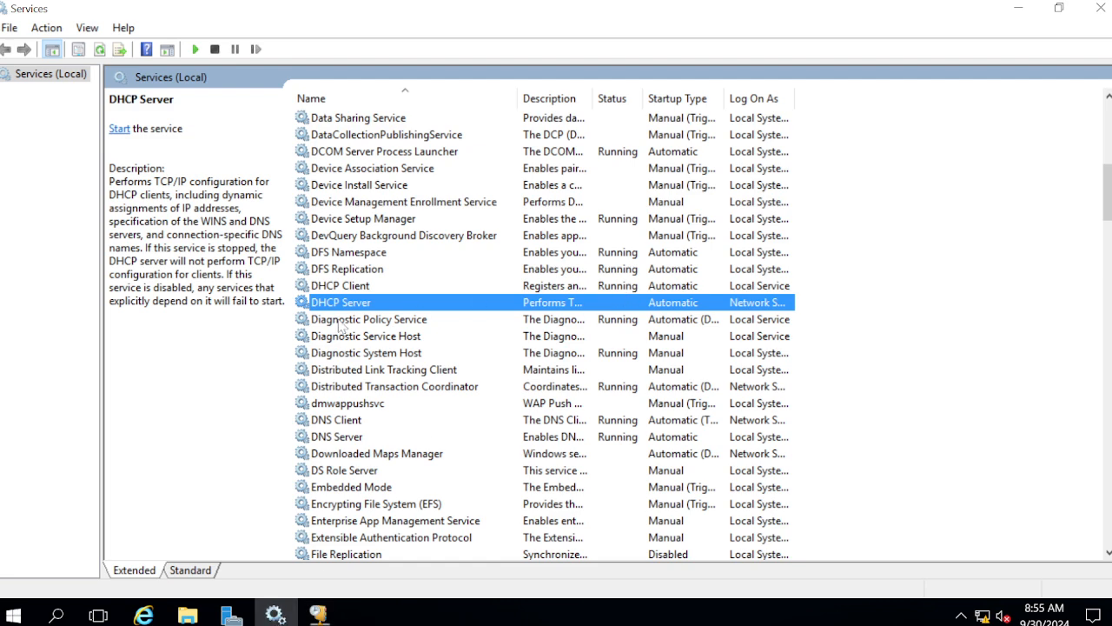
right_click(328, 303)
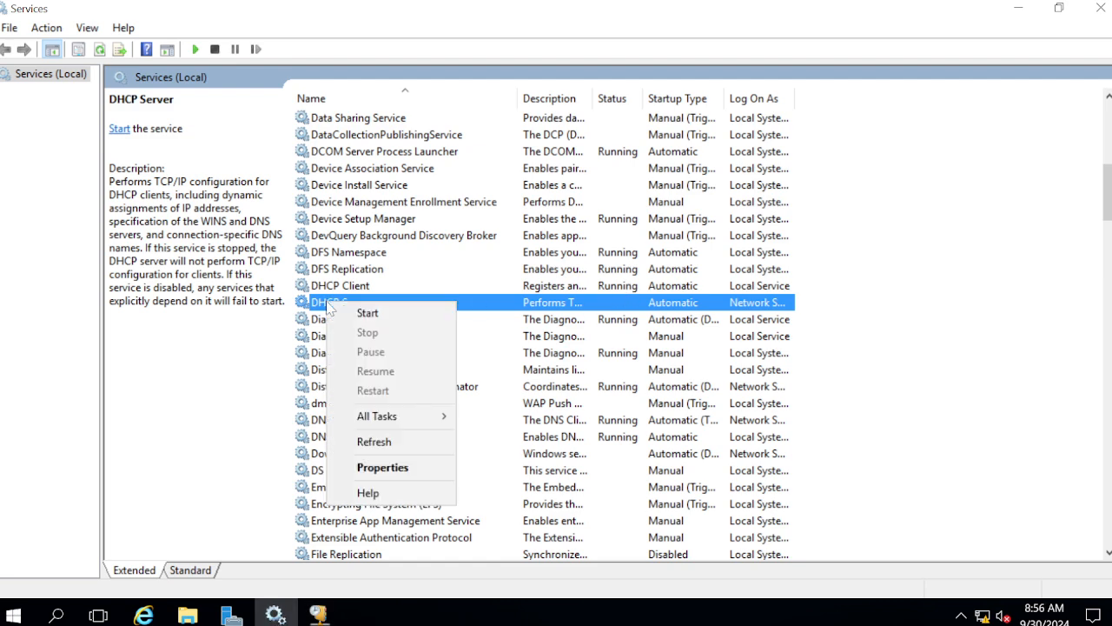
click(354, 314)
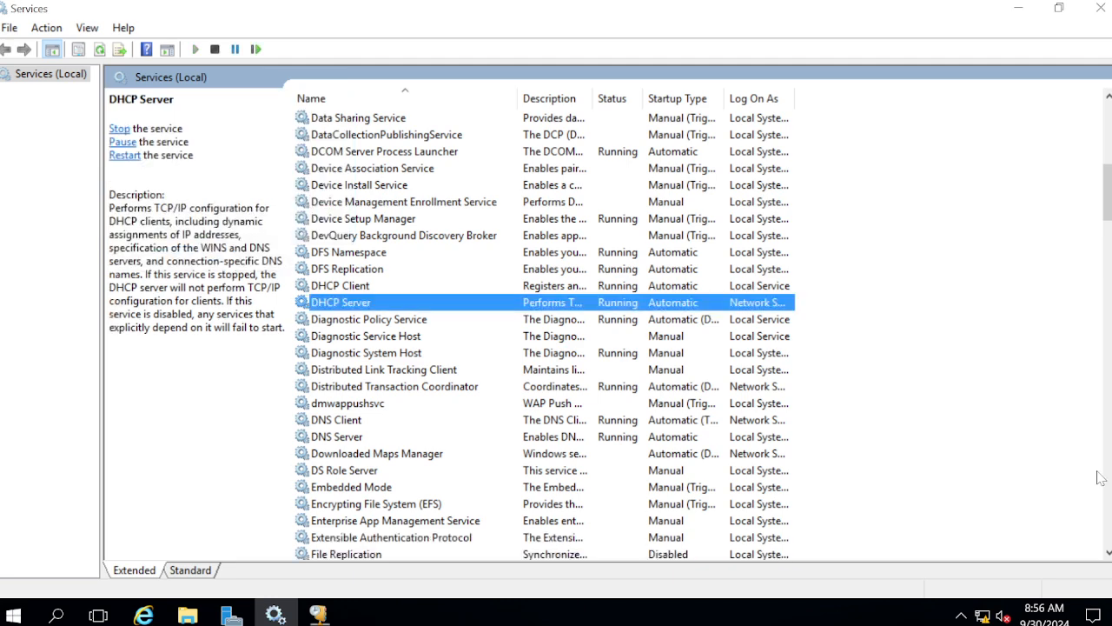
click(318, 613)
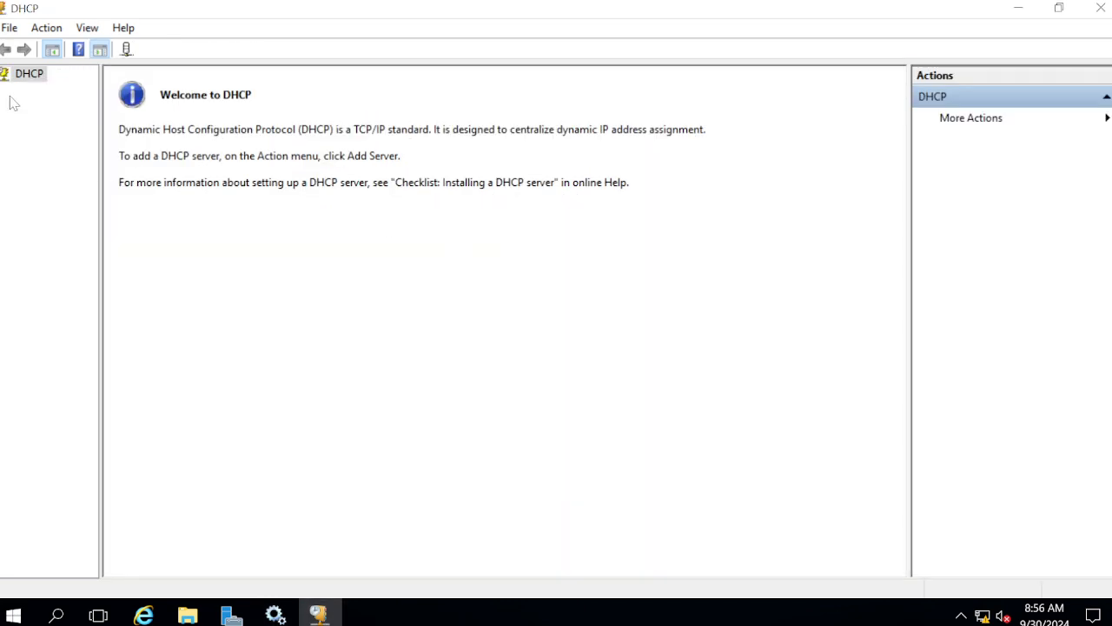
right_click(24, 78)
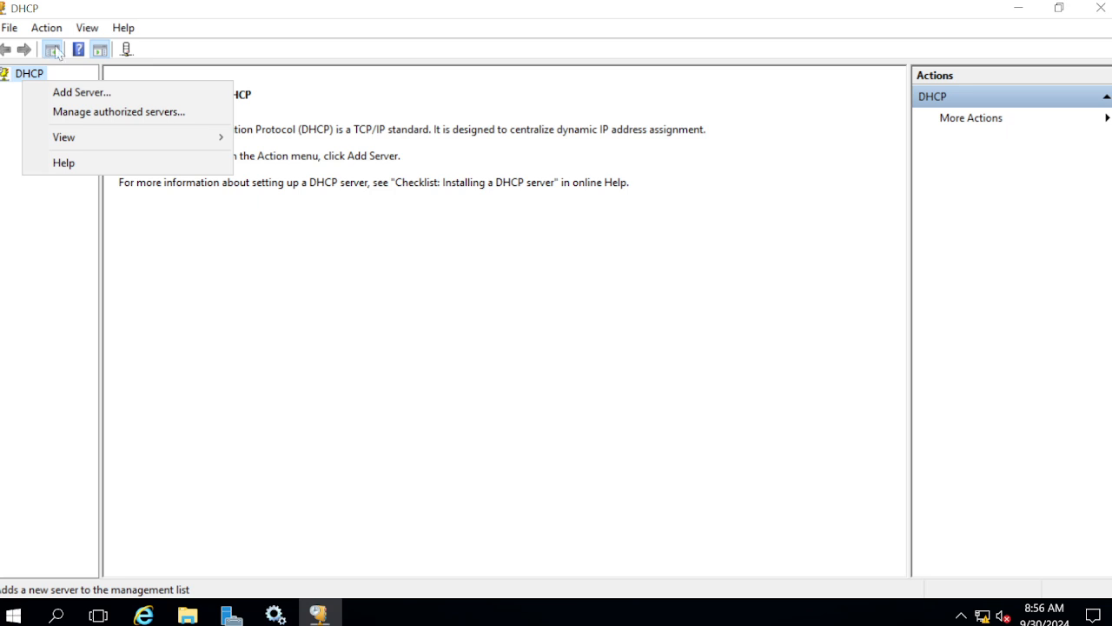
click(129, 51)
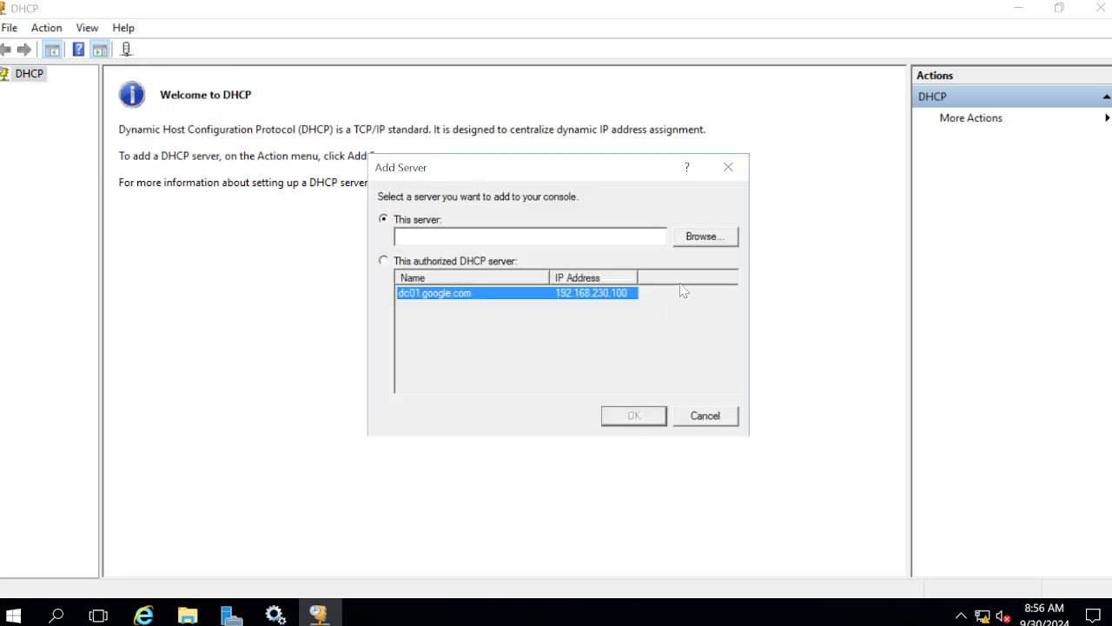
click(719, 418)
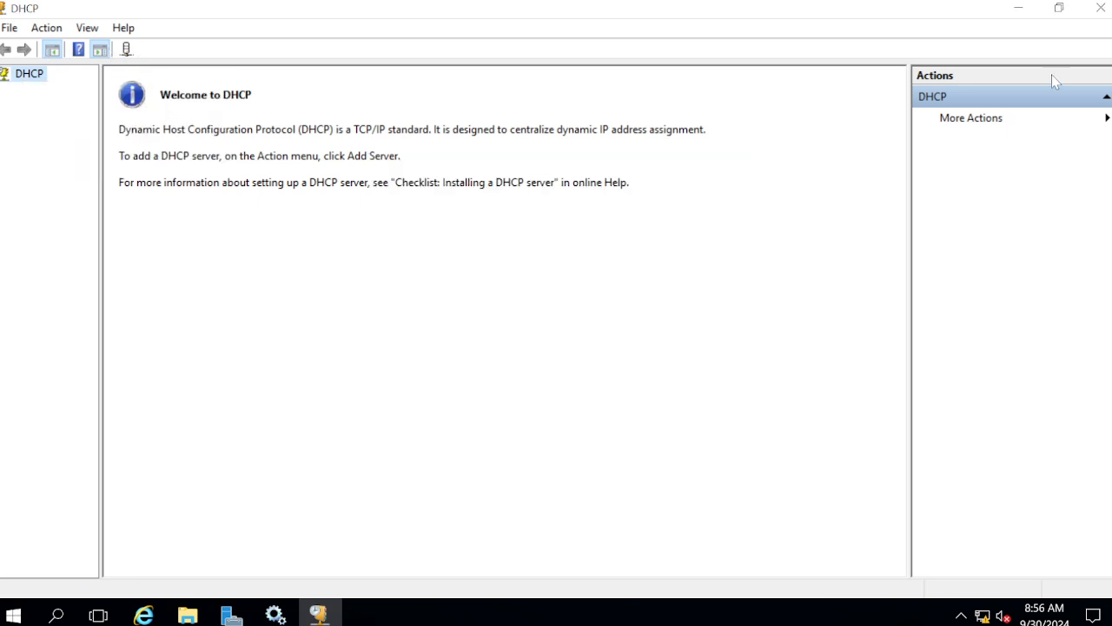
Close the DHCP console, switch to Server Manager and launch the DHCP console again, maximized
click(1100, 9)
click(222, 615)
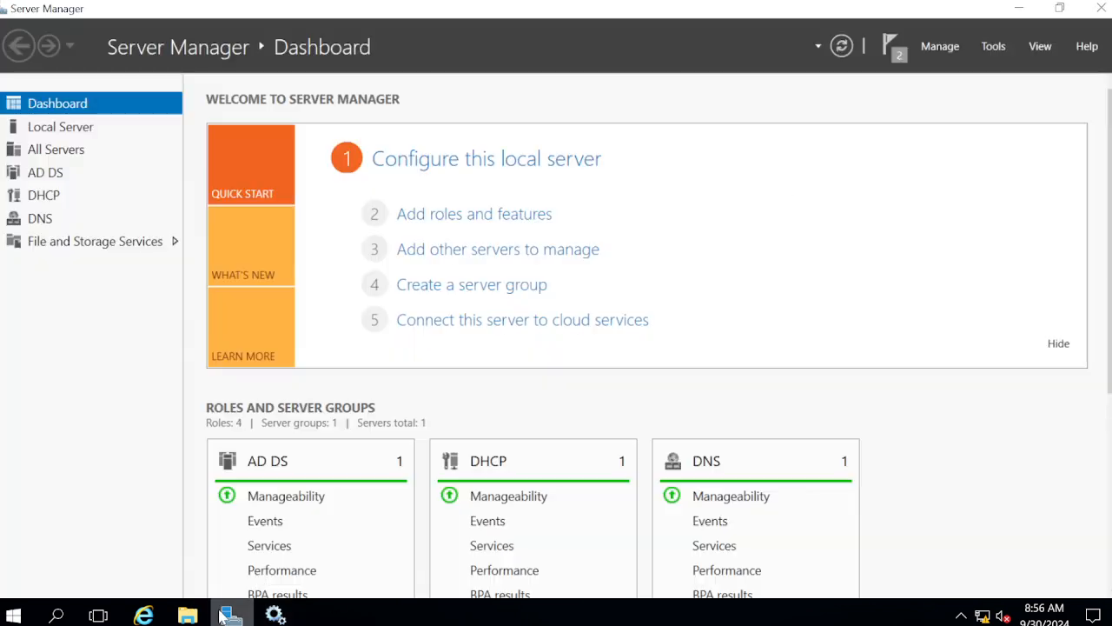
click(999, 48)
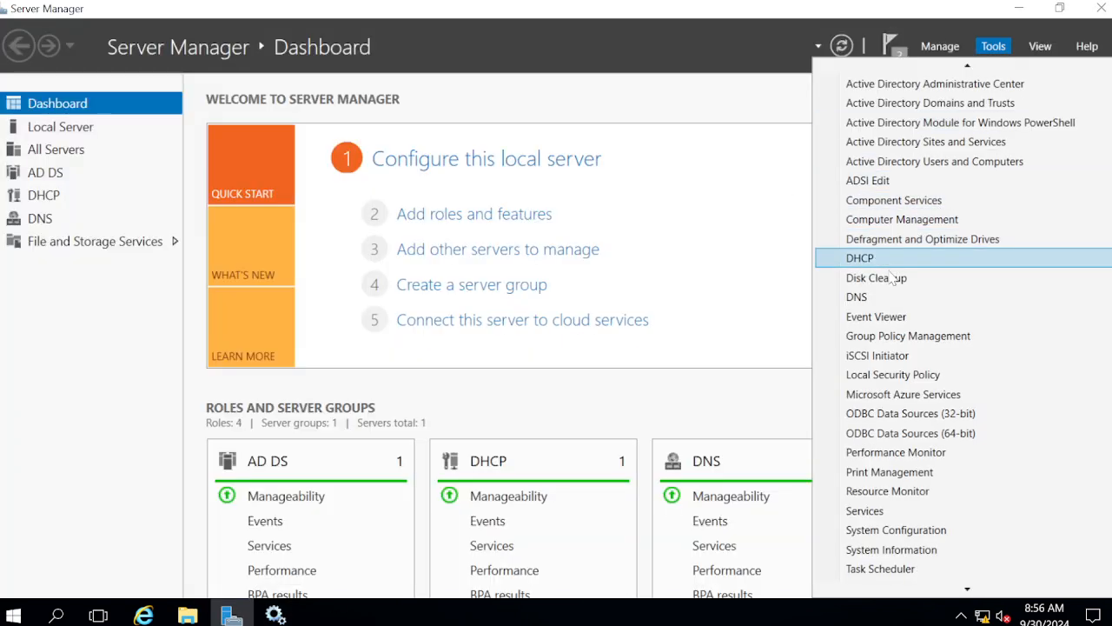
click(888, 239)
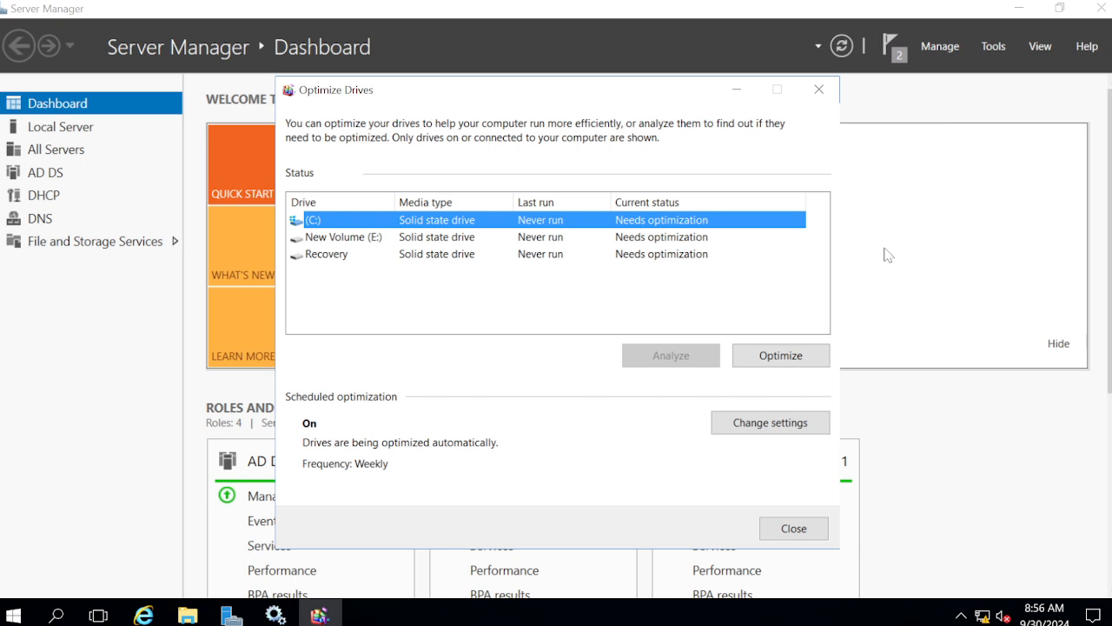
click(995, 46)
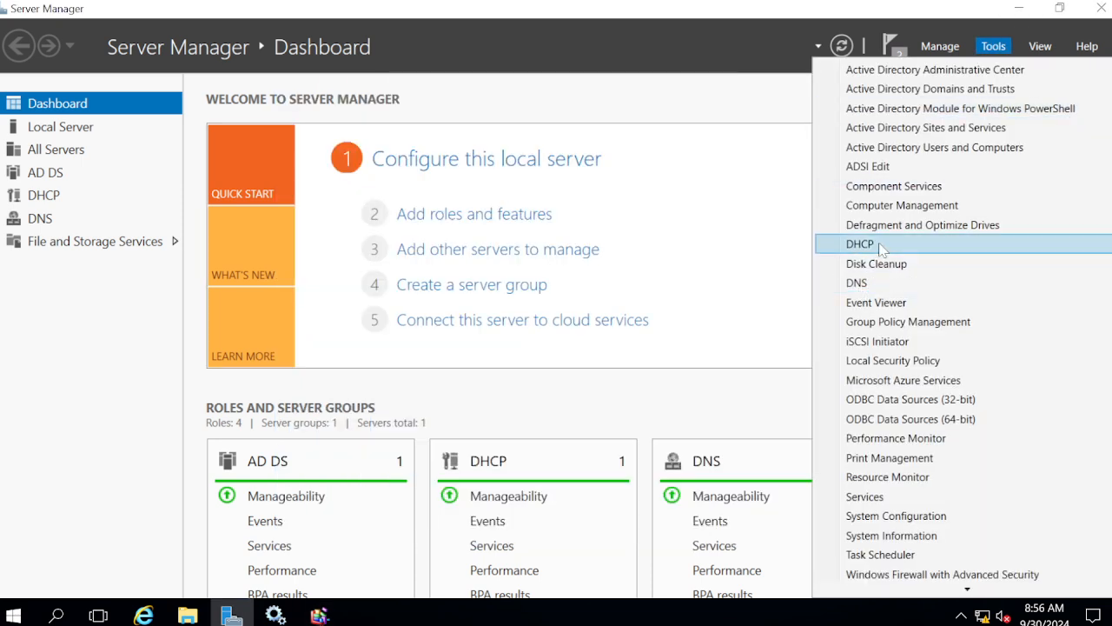
click(881, 246)
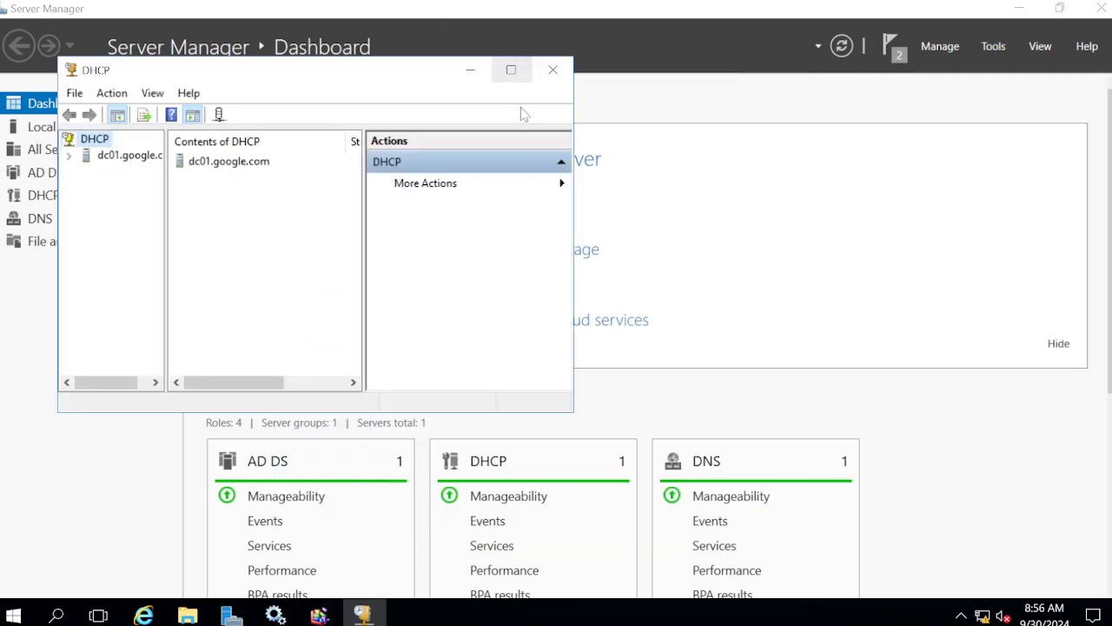
click(511, 70)
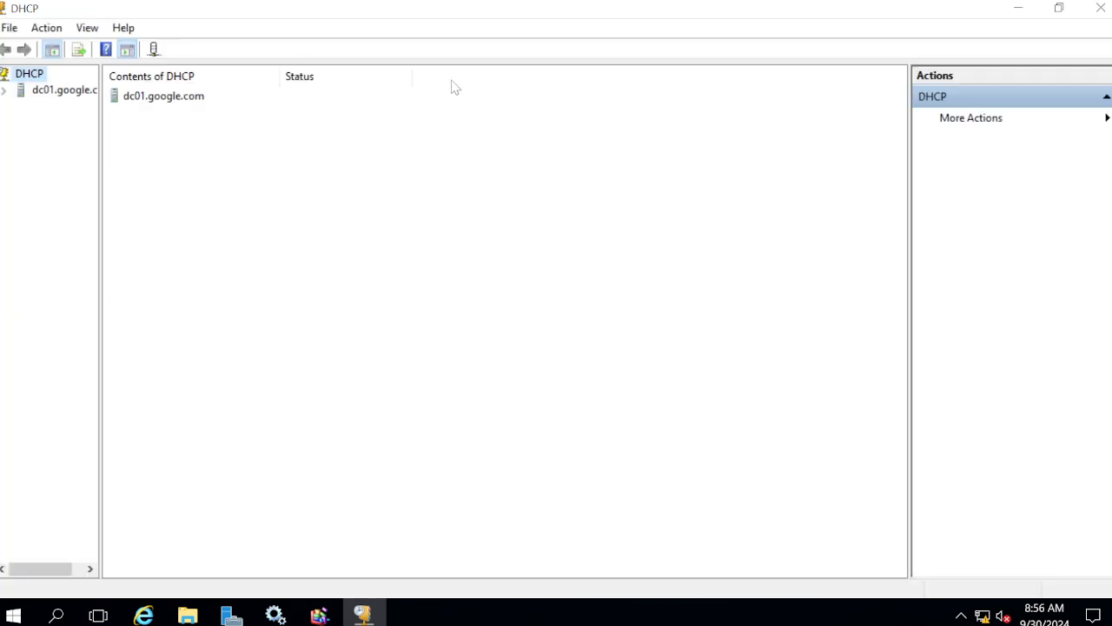
Expand the dc01.google.com server and its IPv4 node, widening the console tree to show the full server name
double_click(38, 92)
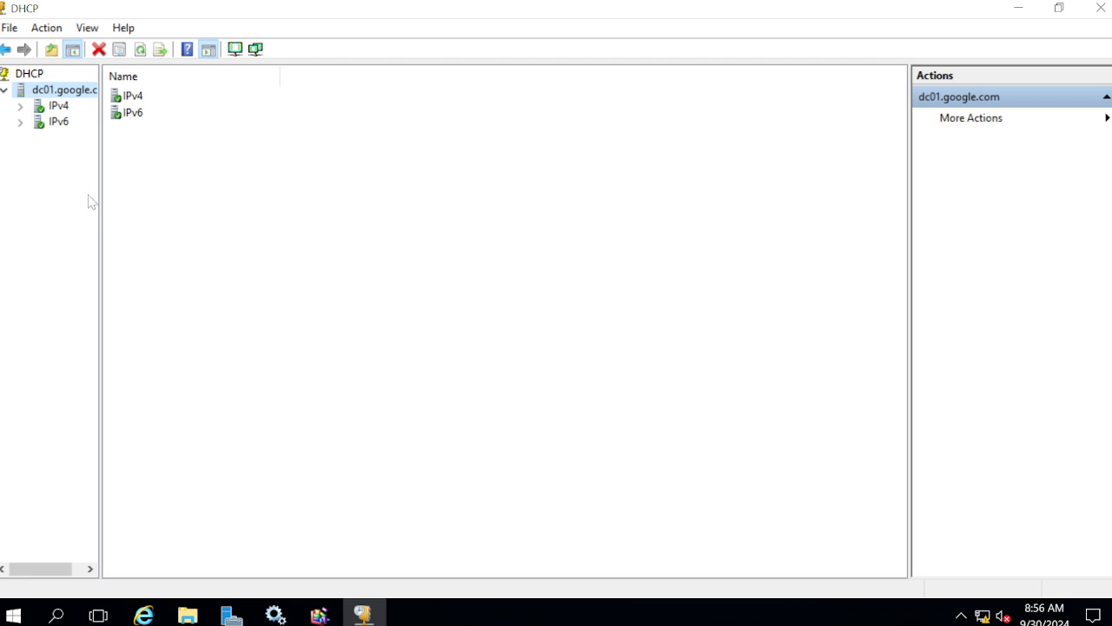
drag(100, 259, 132, 275)
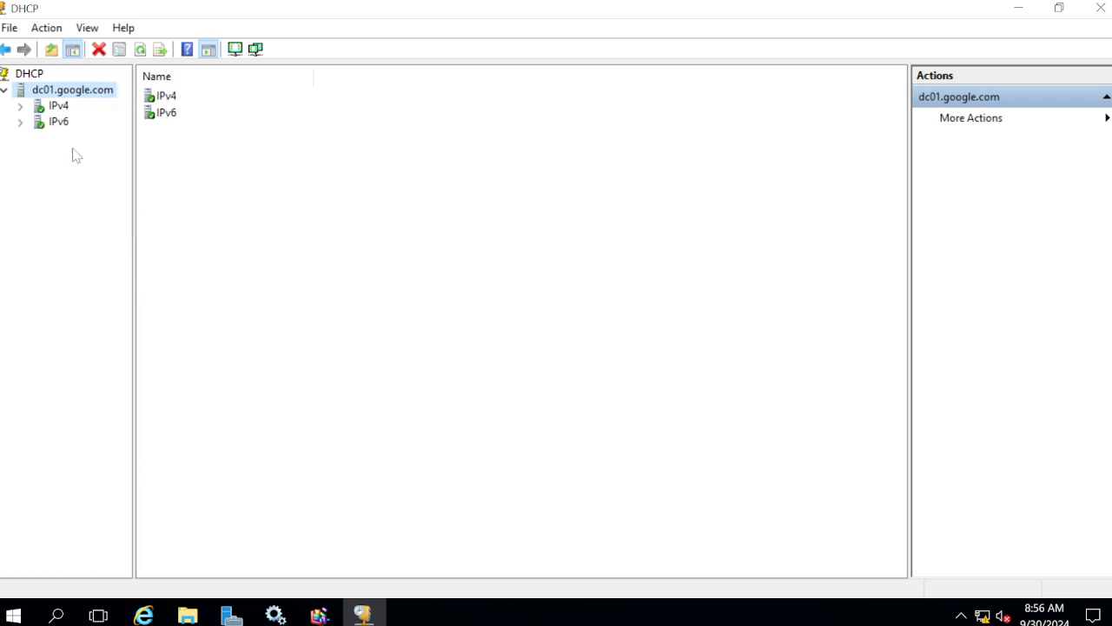
click(20, 106)
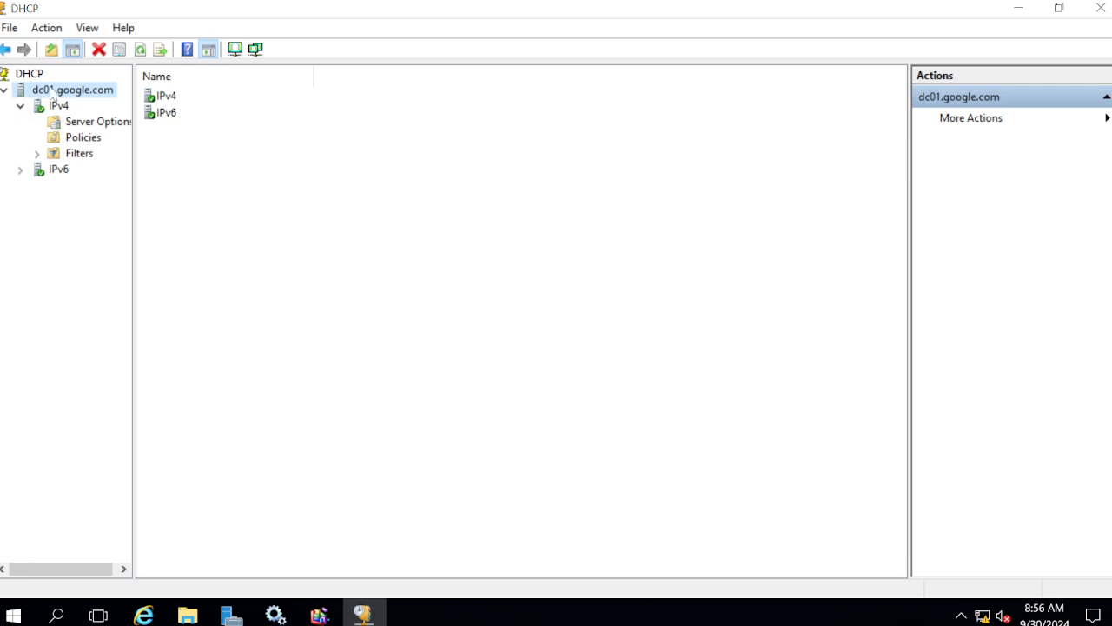
Unauthorize the dc01.google.com DHCP server, confirm the removal and expand its IPv4 node again
right_click(54, 93)
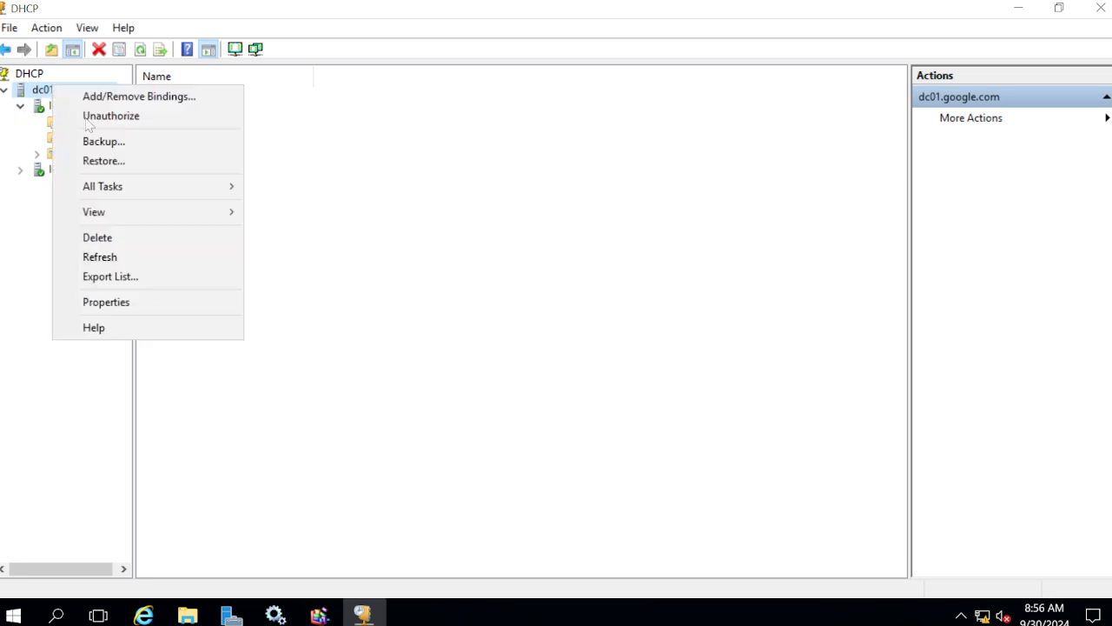
mouse_move(105, 188)
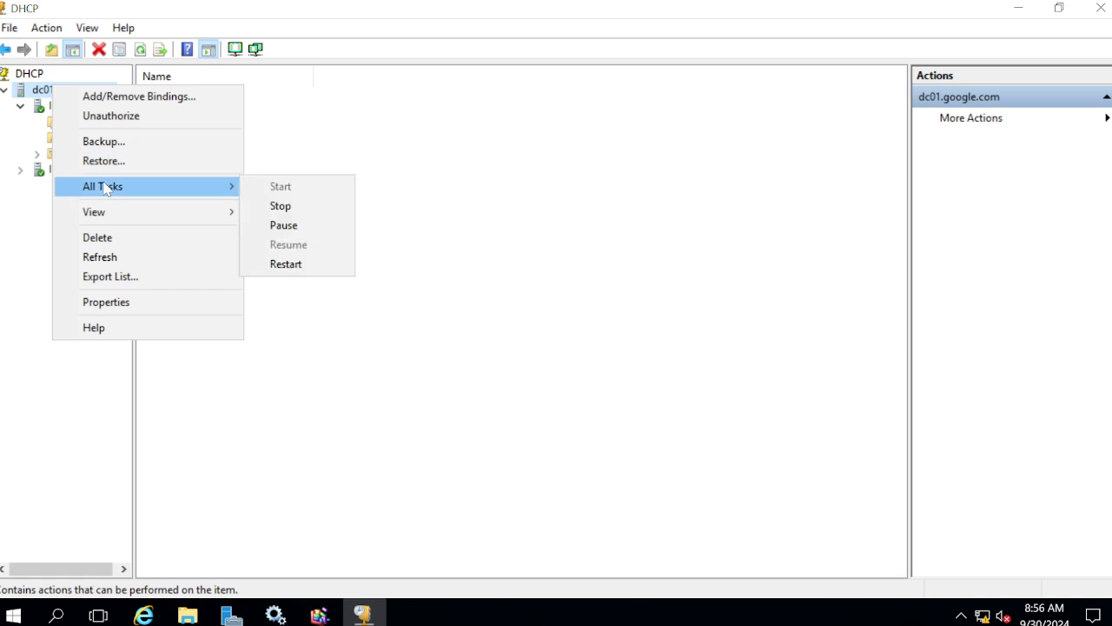
click(133, 115)
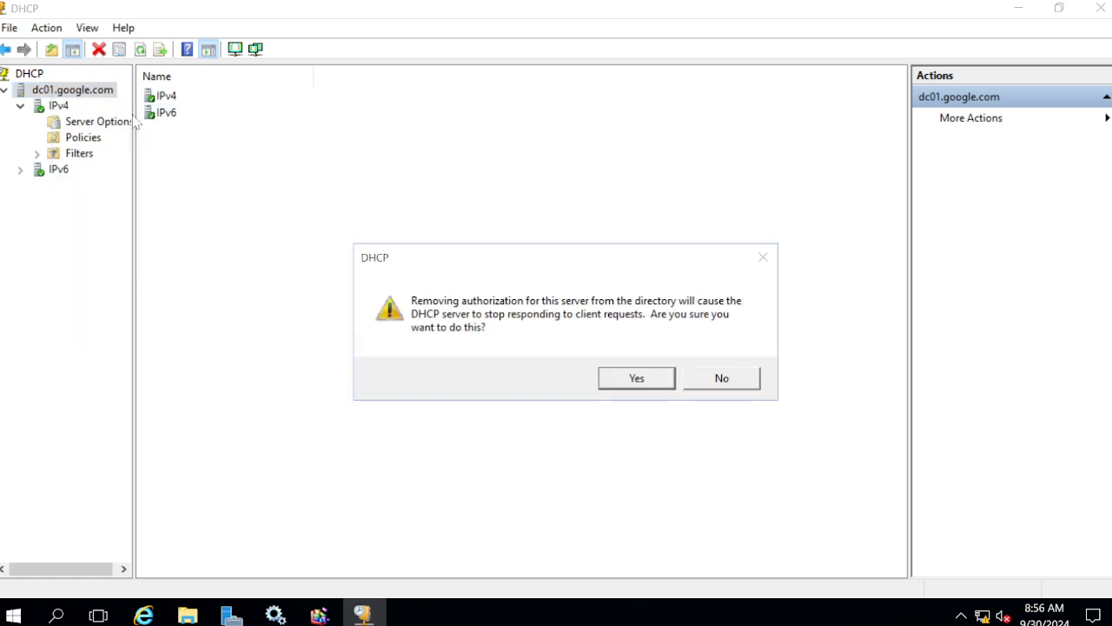
click(624, 377)
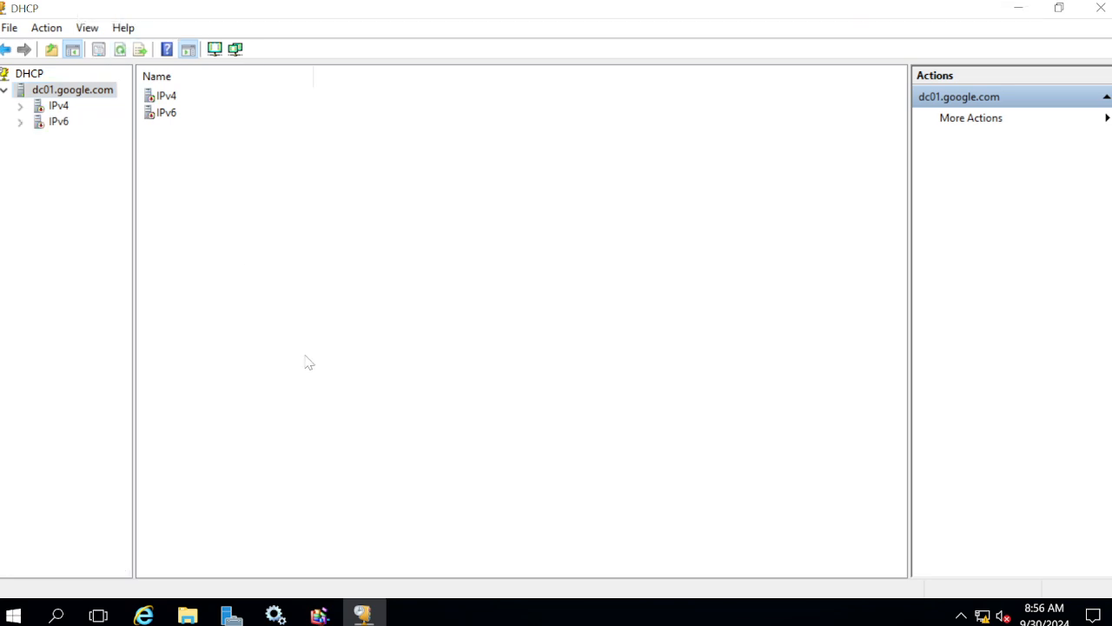
click(20, 105)
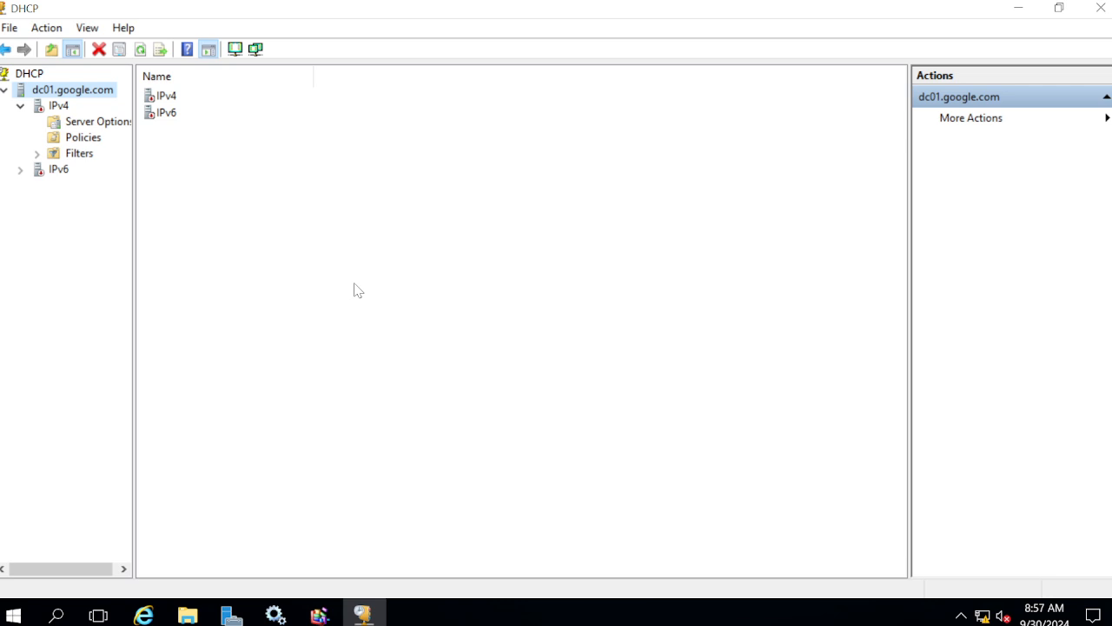
Authorize the dc01.google.com DHCP server again and refresh it, with the IPv4 node expanded in a wider console tree
right_click(34, 94)
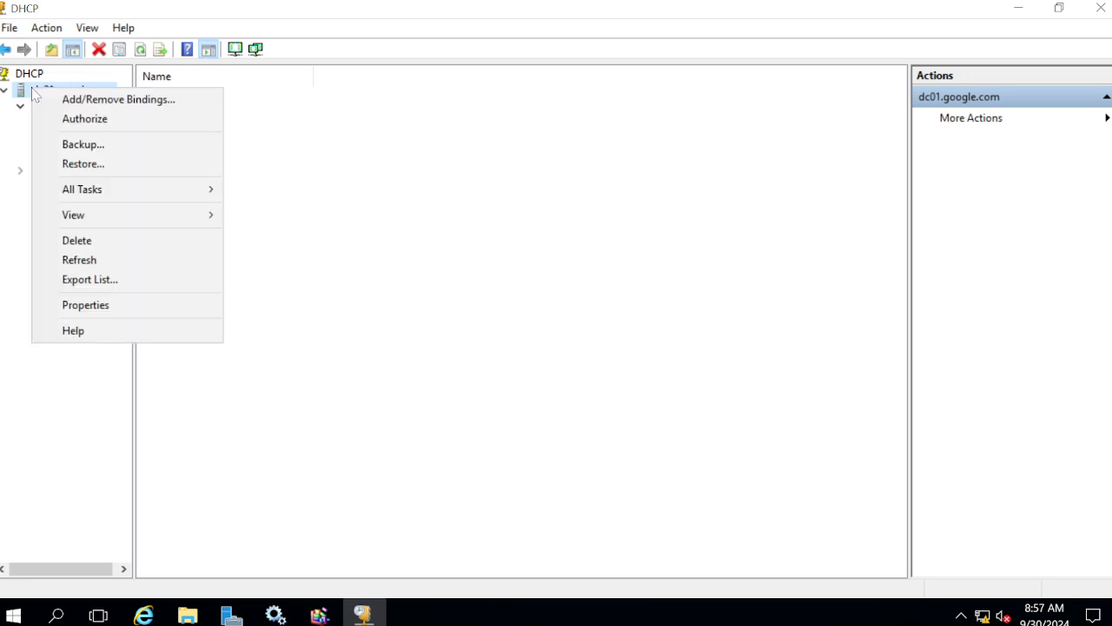
click(94, 119)
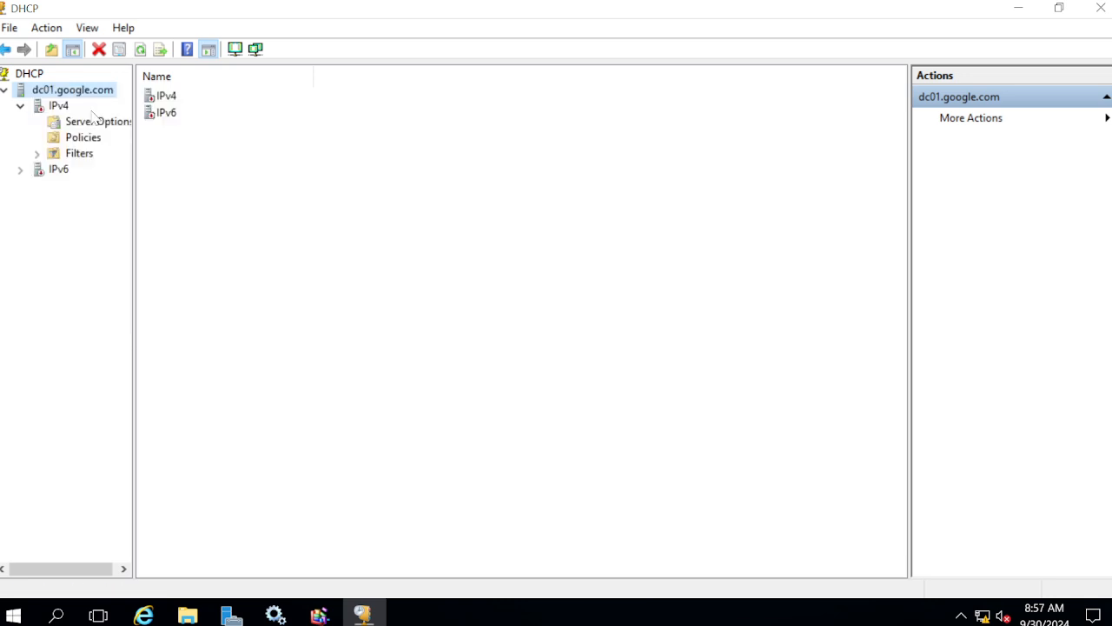
click(139, 50)
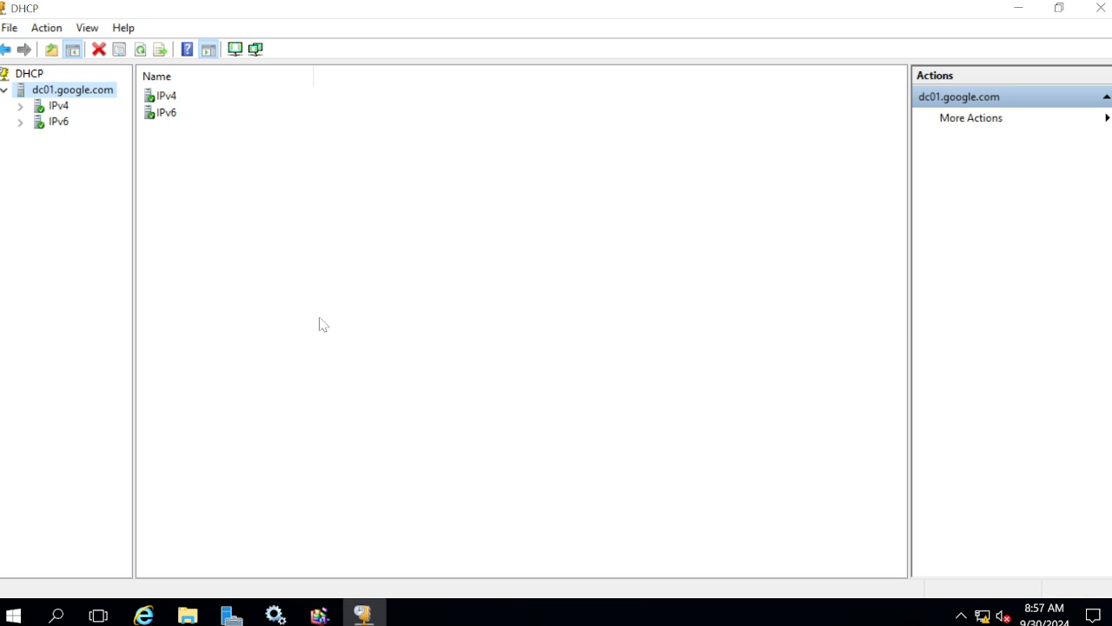
click(20, 106)
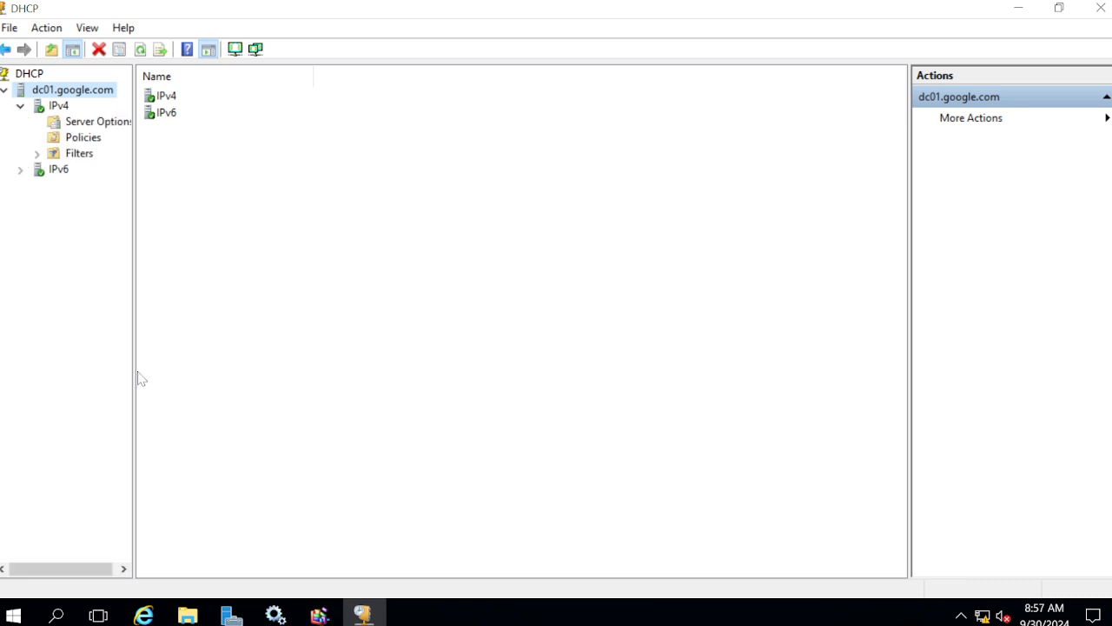
drag(133, 383, 230, 385)
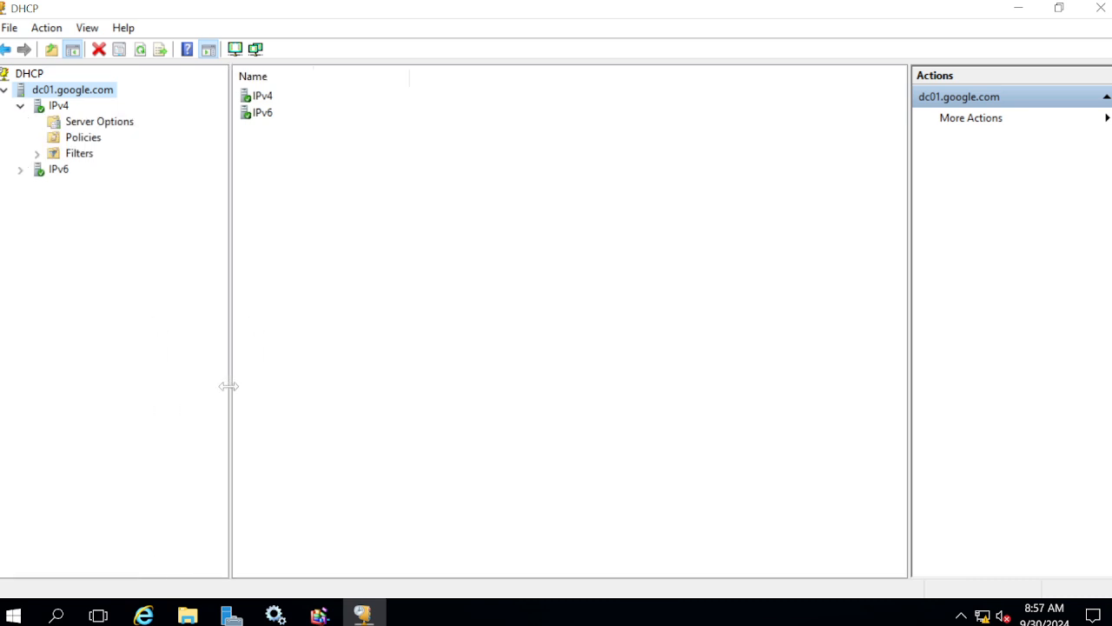
Start a new scope under IPv4 and name it BNG-Conf01, without a description
click(65, 112)
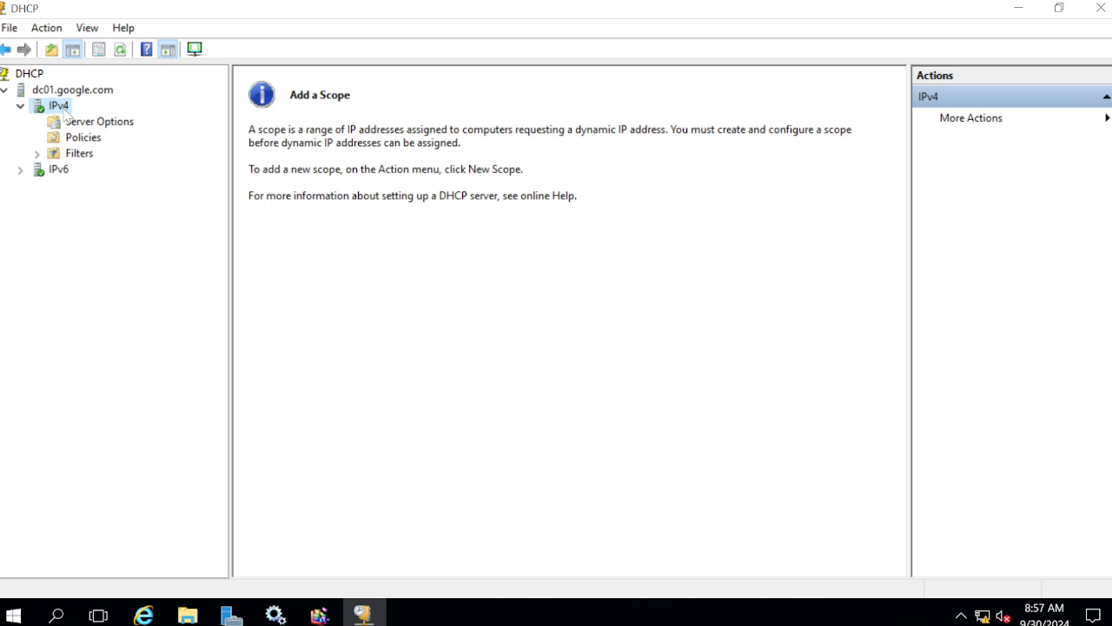
right_click(64, 110)
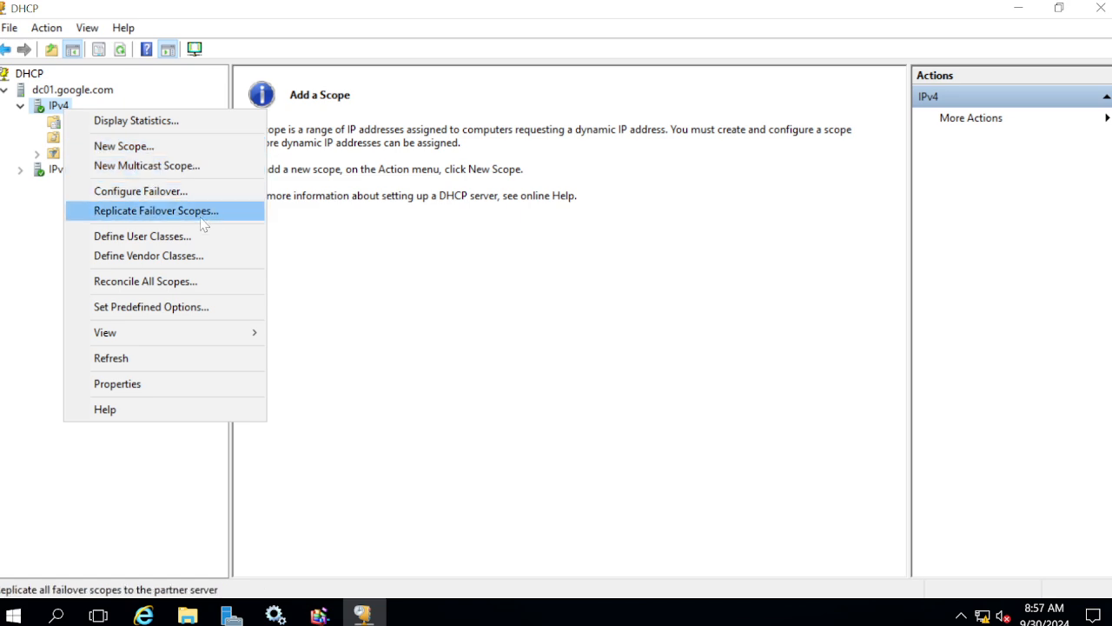
click(150, 156)
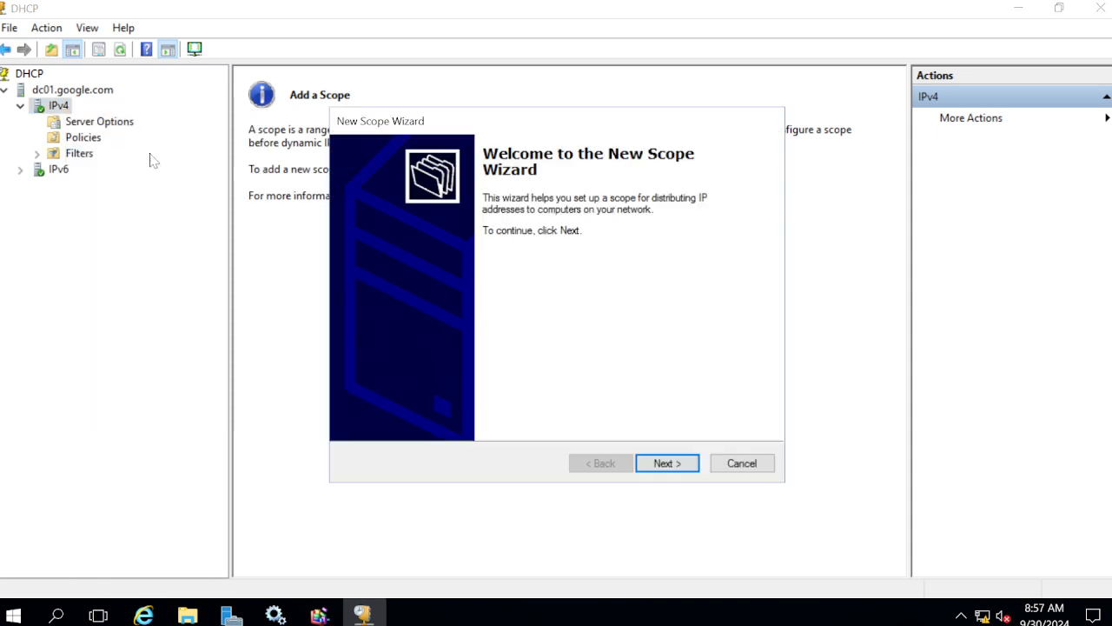
click(662, 465)
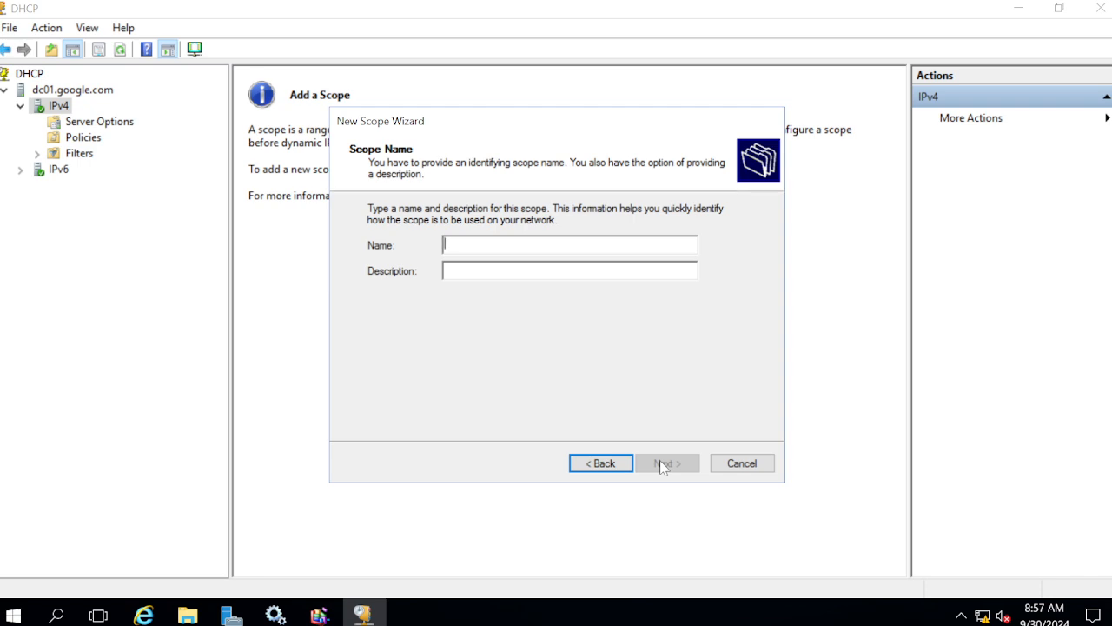
text(B)
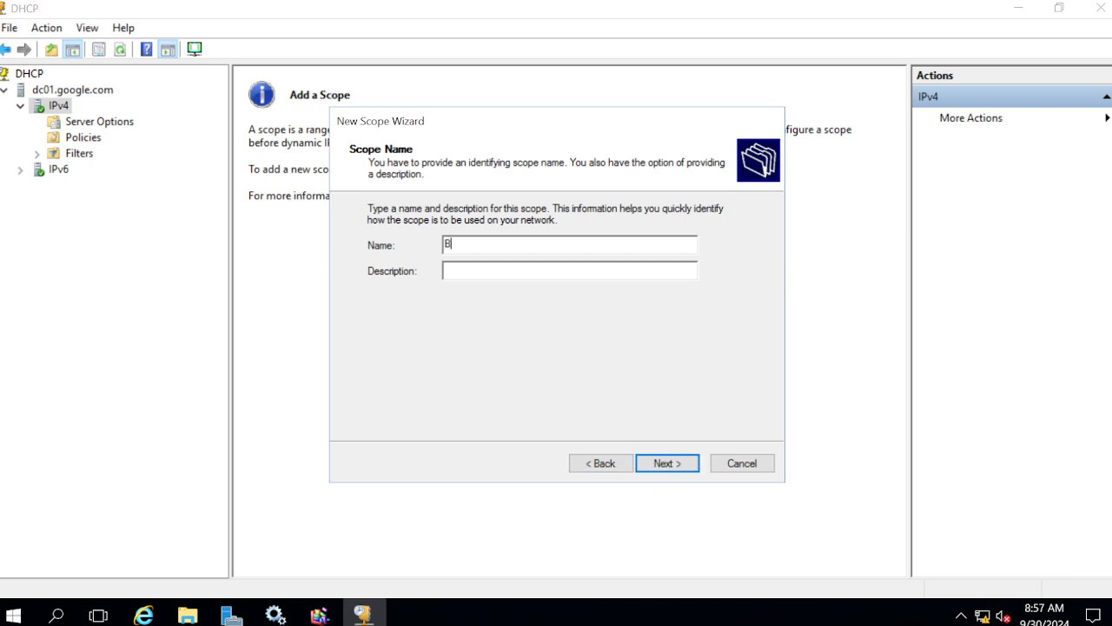
text(NG)
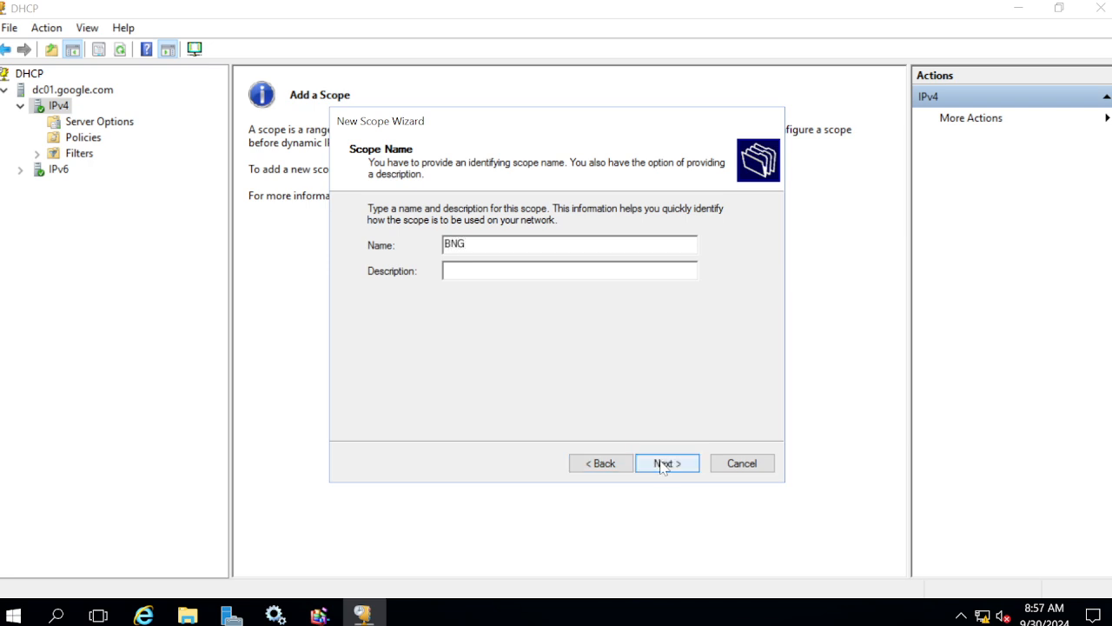
text(-COnf)
key(BackSpace)
key(BackSpace)
key(BackSpace)
text(onf01)
click(660, 462)
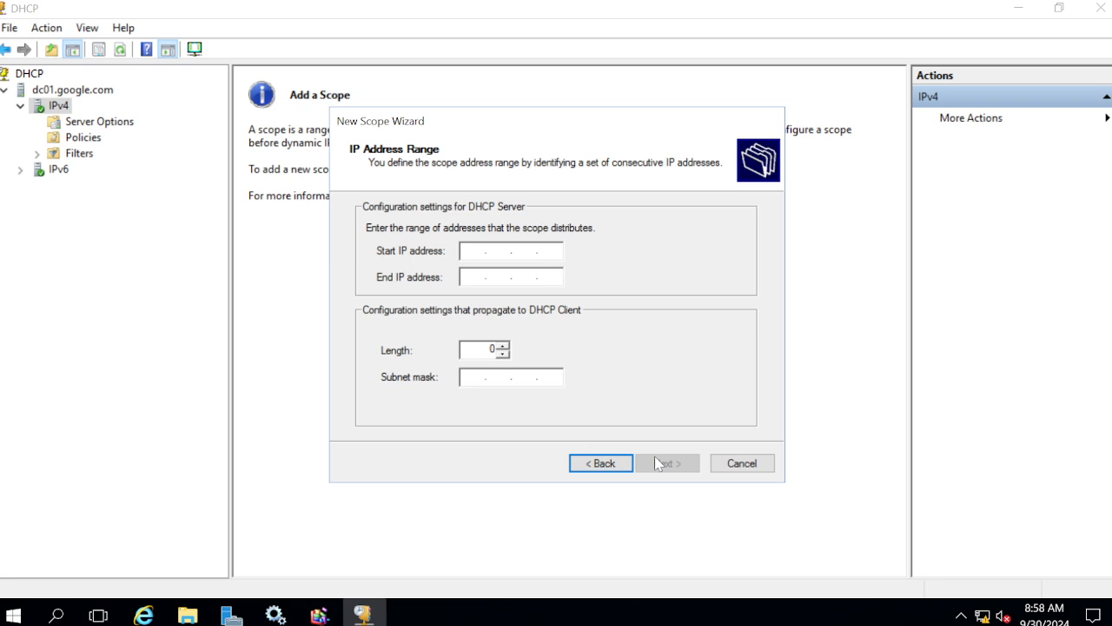
Set the scope's address range from 172.16.0.1 to 172.16.0.255 and continue to the exclusions
text(172 . 16 . 0 . 1)
key(Tab)
text(172.1)
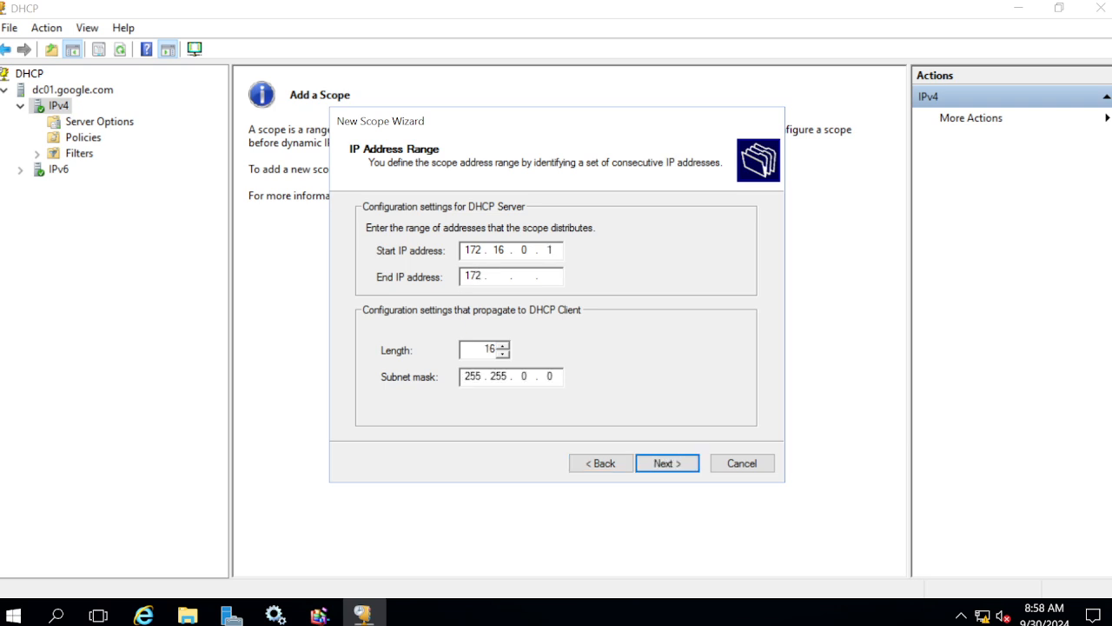
text(6.0.255)
click(466, 250)
double_click(485, 349)
click(485, 348)
double_click(485, 349)
click(683, 467)
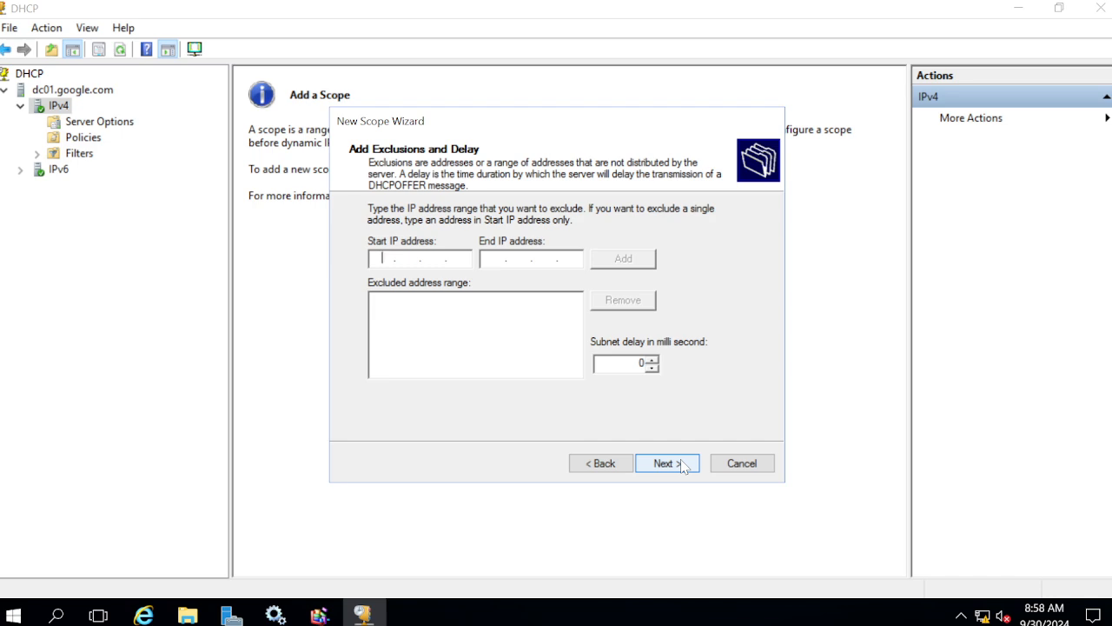
Continue without any exclusions or subnet delay and accept the scope's lease duration
click(665, 463)
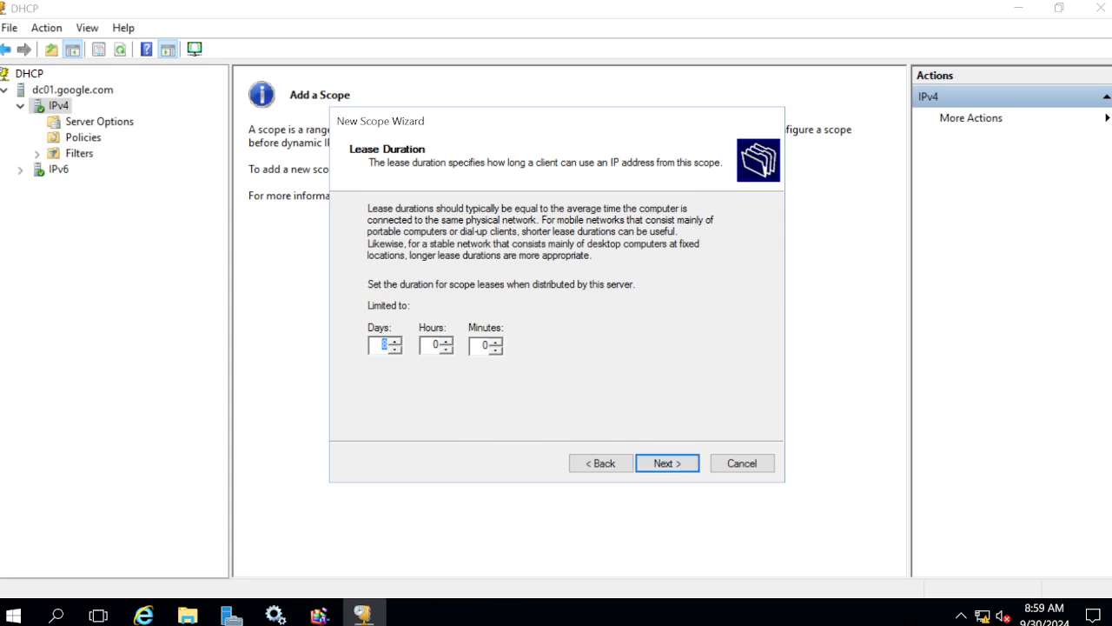
click(384, 345)
click(670, 466)
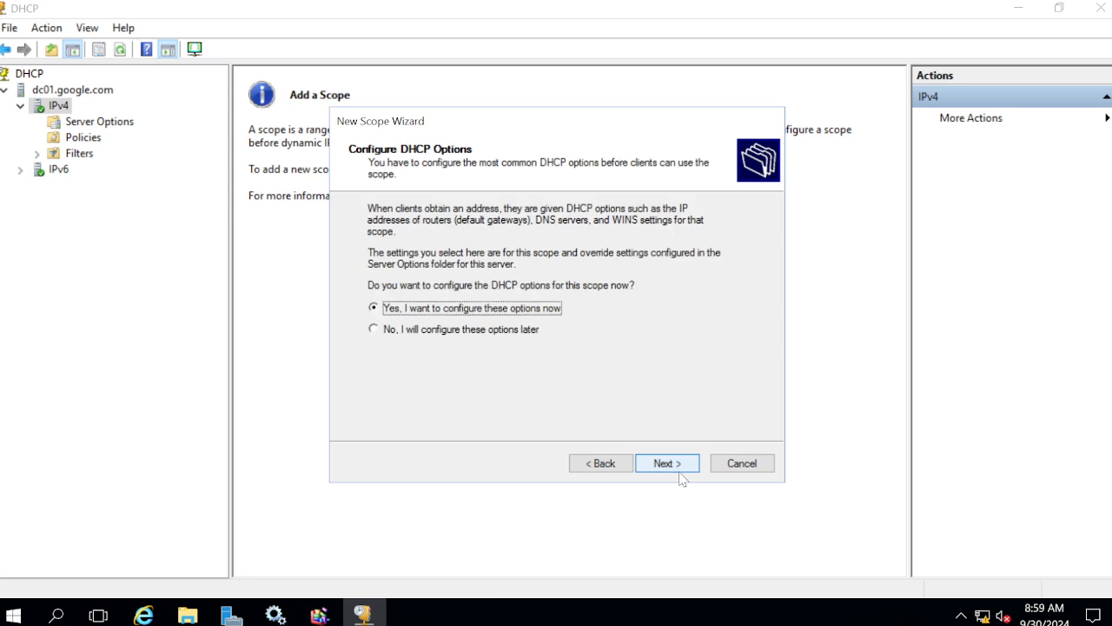
Choose to configure the DHCP options now, add router 172.16.0.1, and keep parent domain Google.com with DNS server 192.168.230.100
click(681, 471)
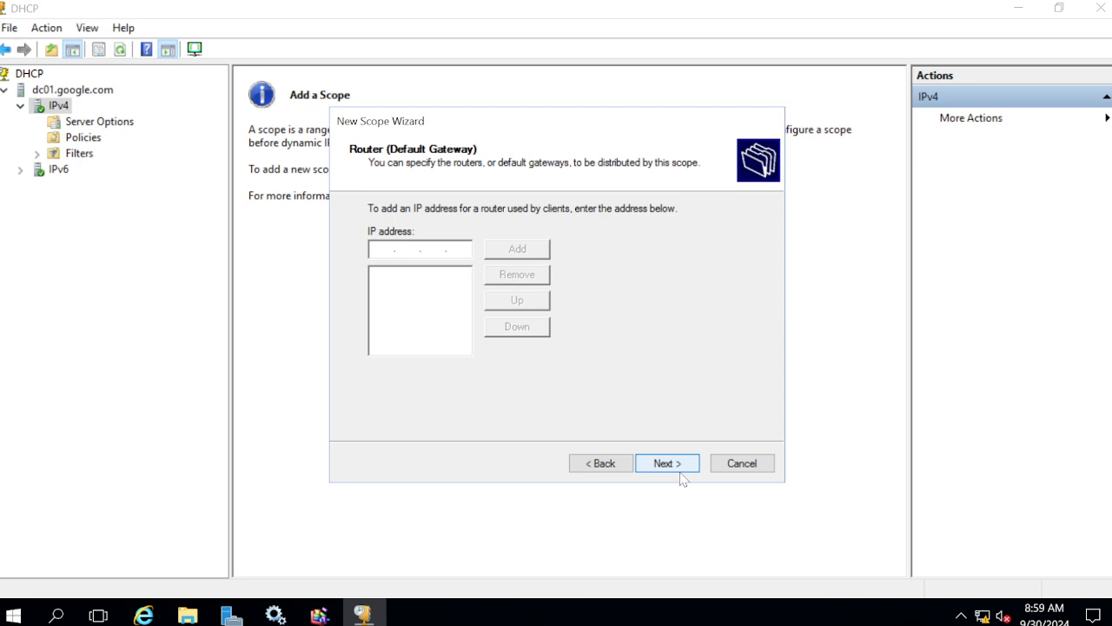
text(172 . 16 . 0 . 1)
click(515, 249)
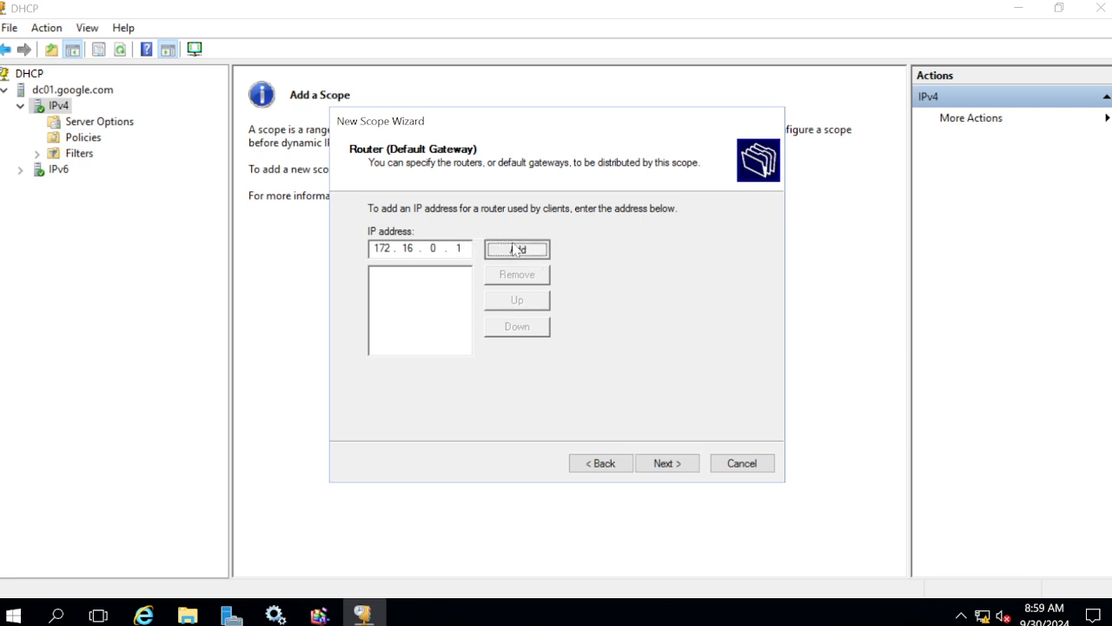
click(669, 471)
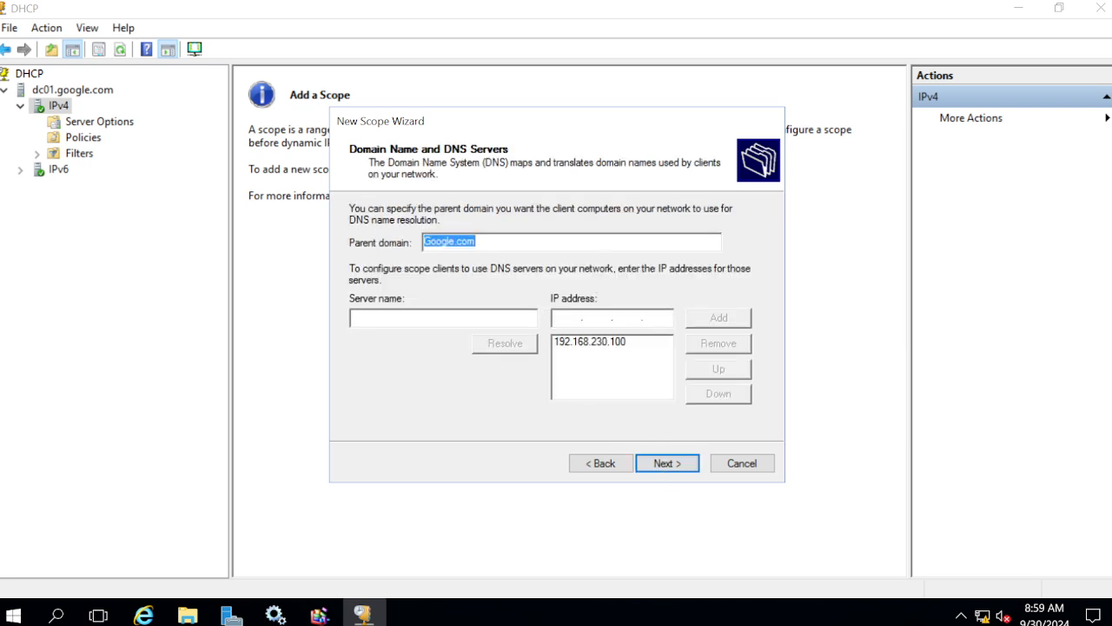
click(589, 344)
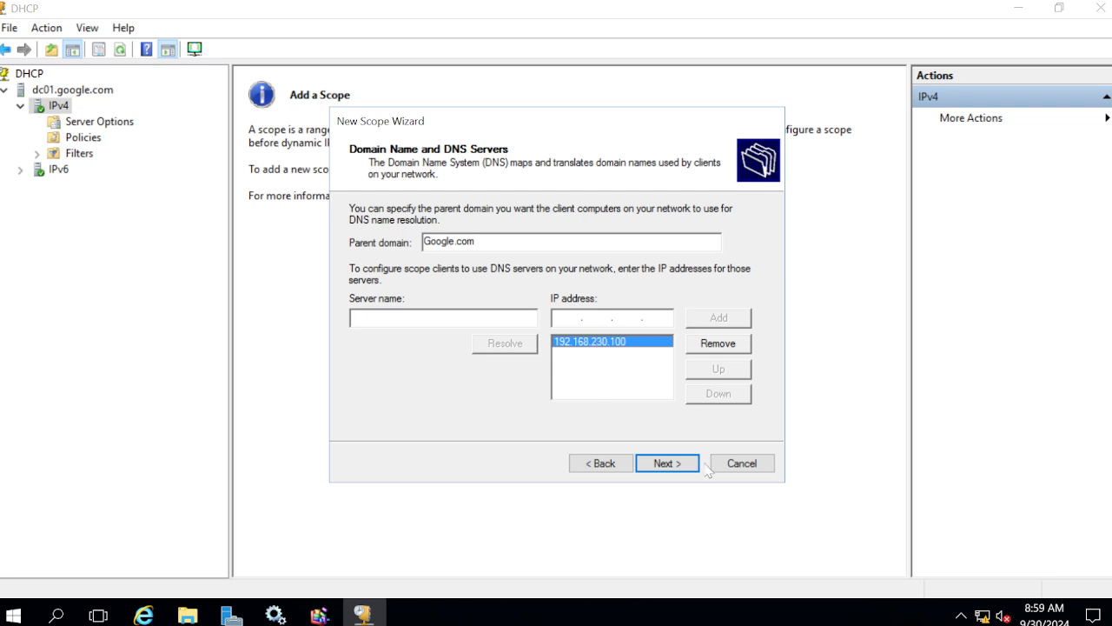
click(657, 467)
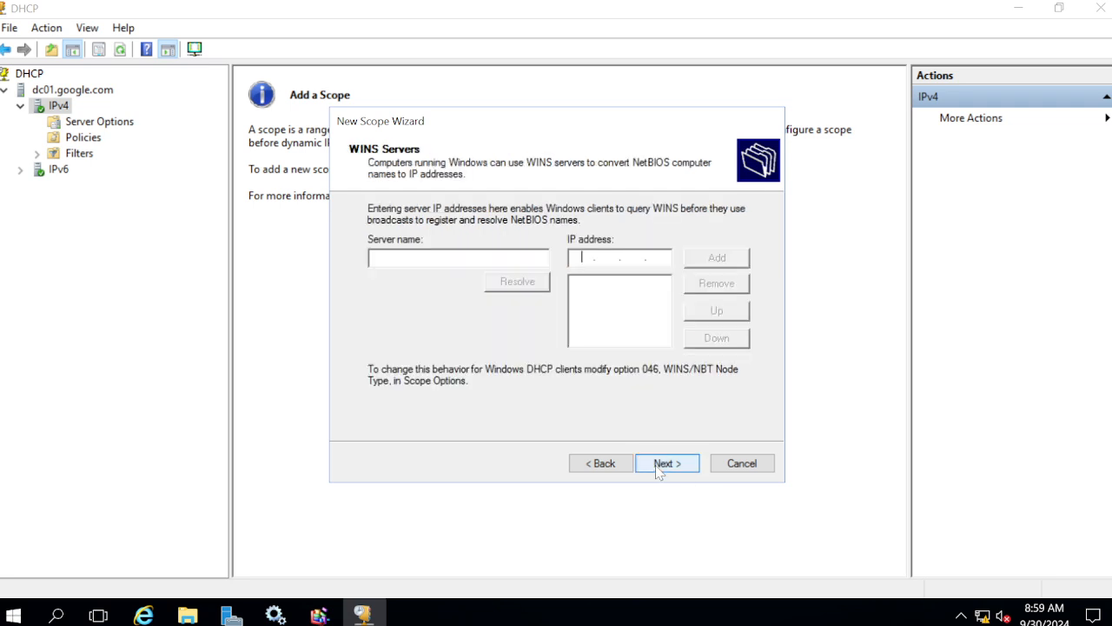
Skip the WINS servers, choose to activate the scope now, and finish creating it
click(658, 465)
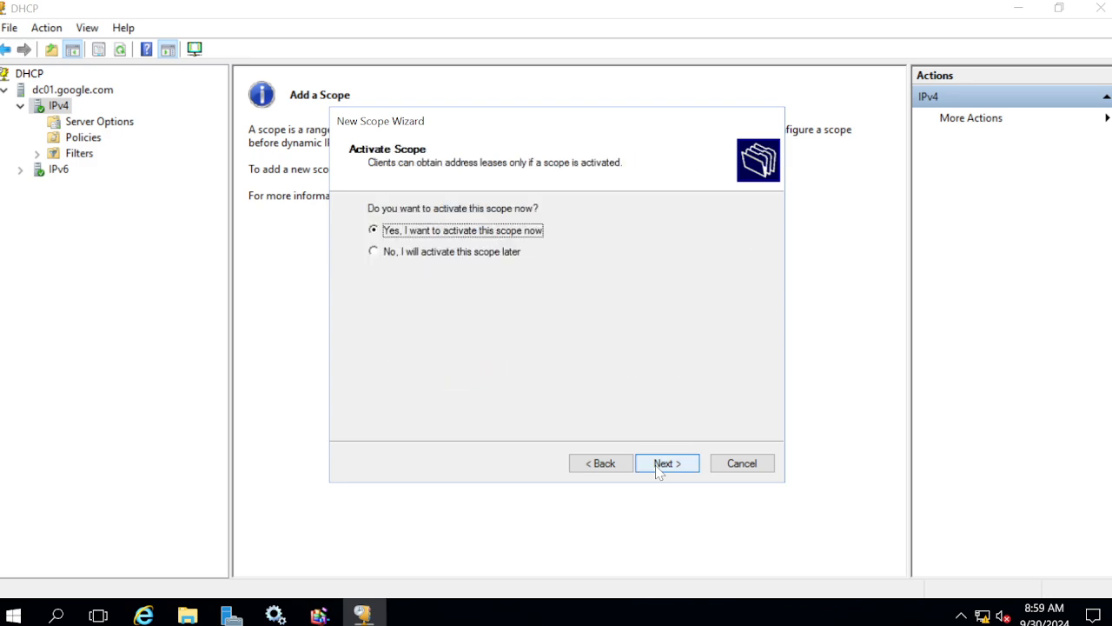
click(656, 465)
click(666, 465)
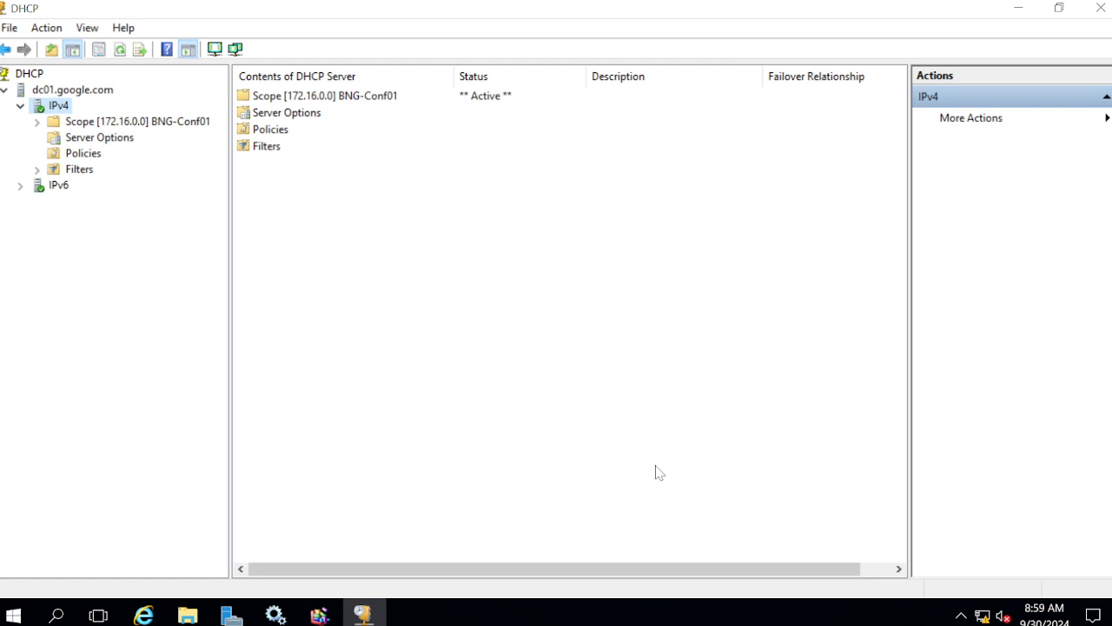
Expand the BNG-Conf01 scope and review its statistics for in-use and available addresses
click(37, 122)
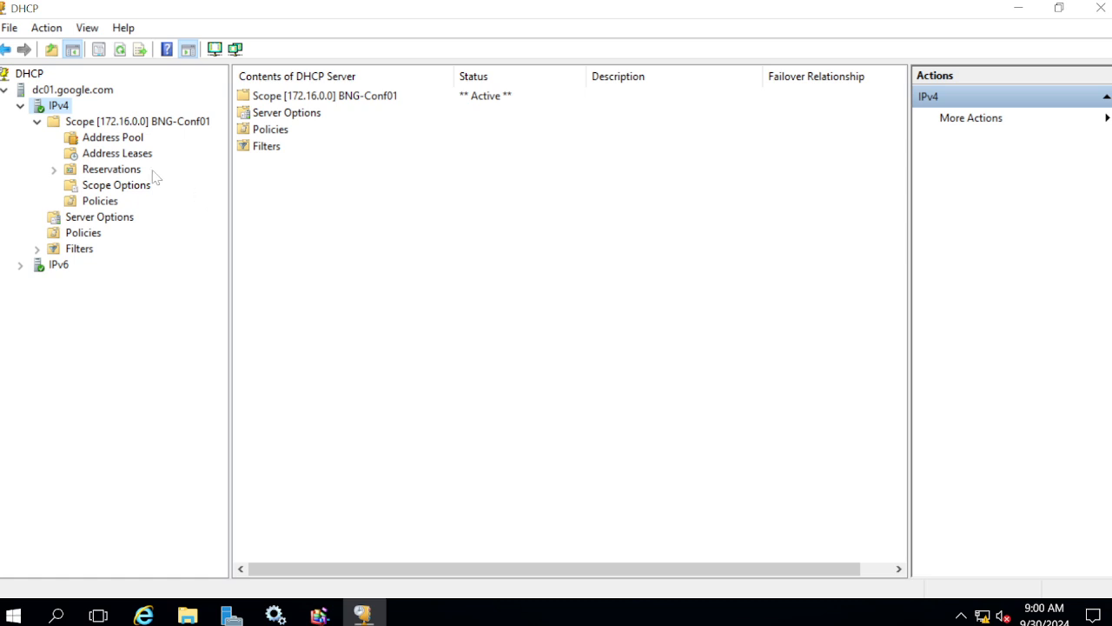
right_click(125, 126)
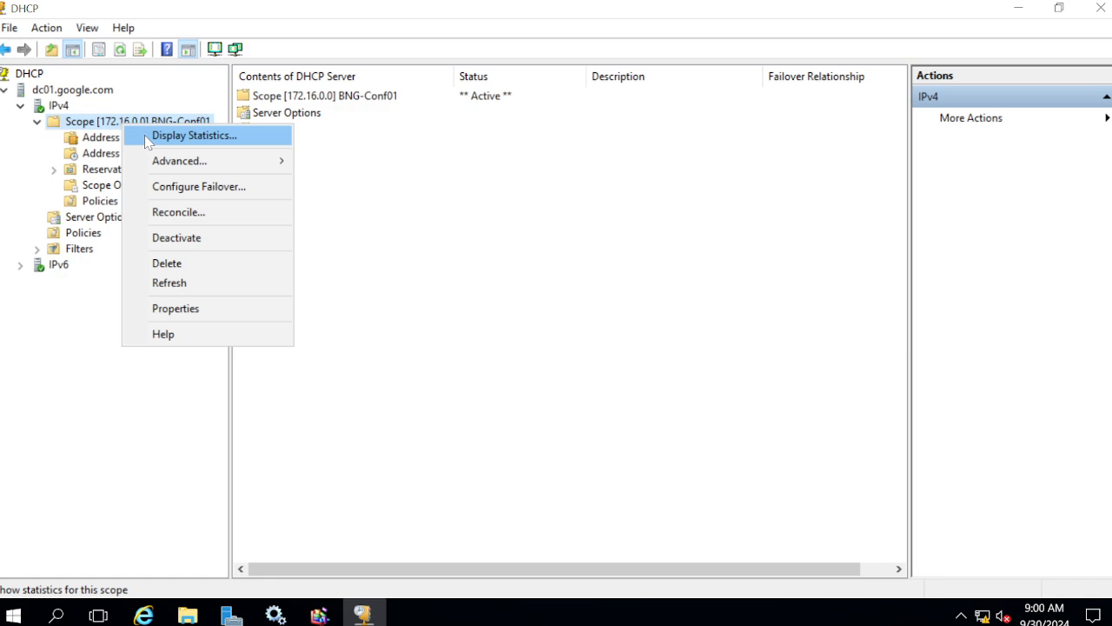
click(148, 139)
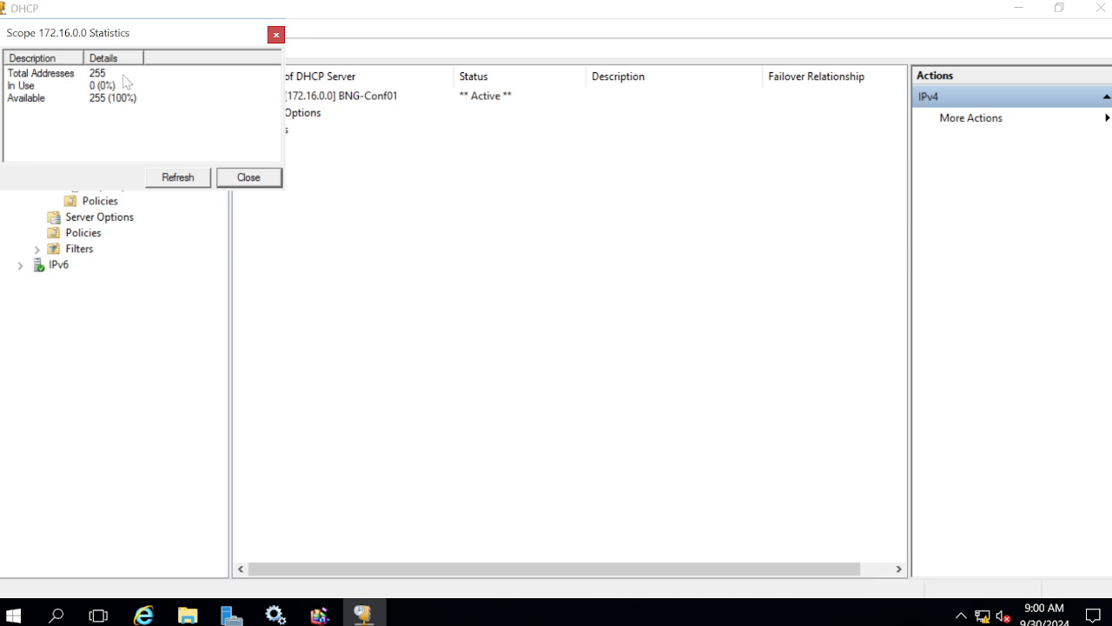
click(19, 89)
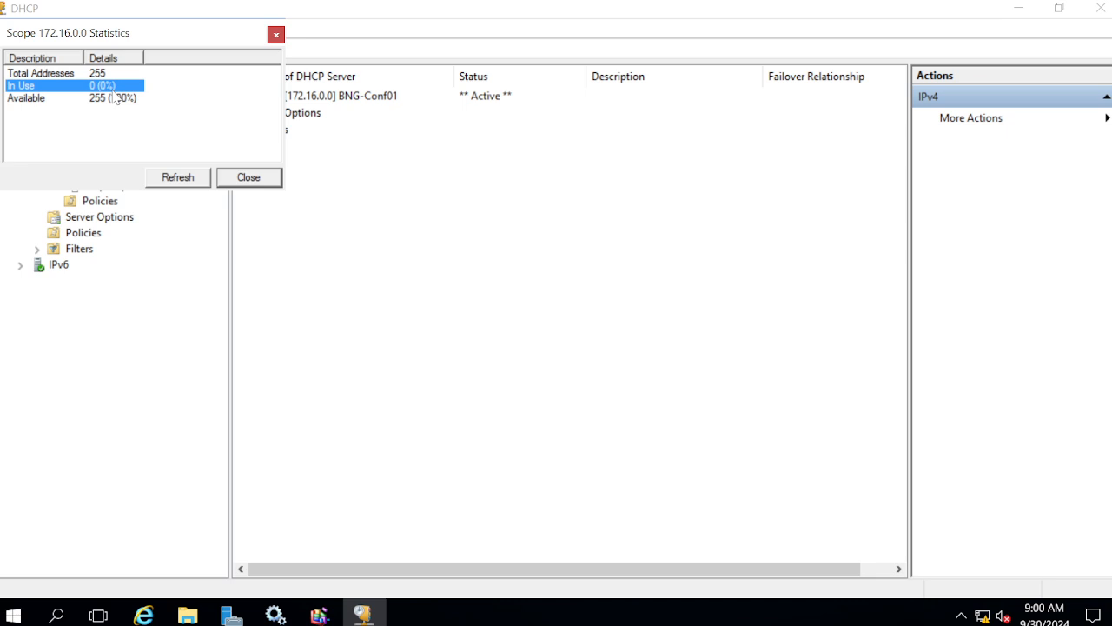
click(39, 99)
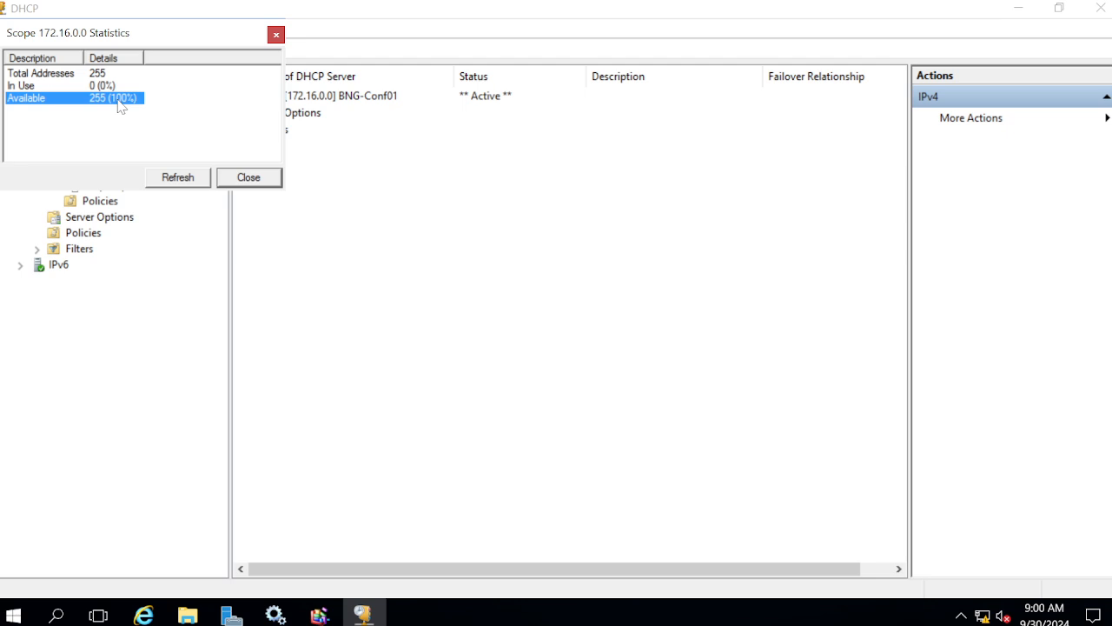
click(246, 177)
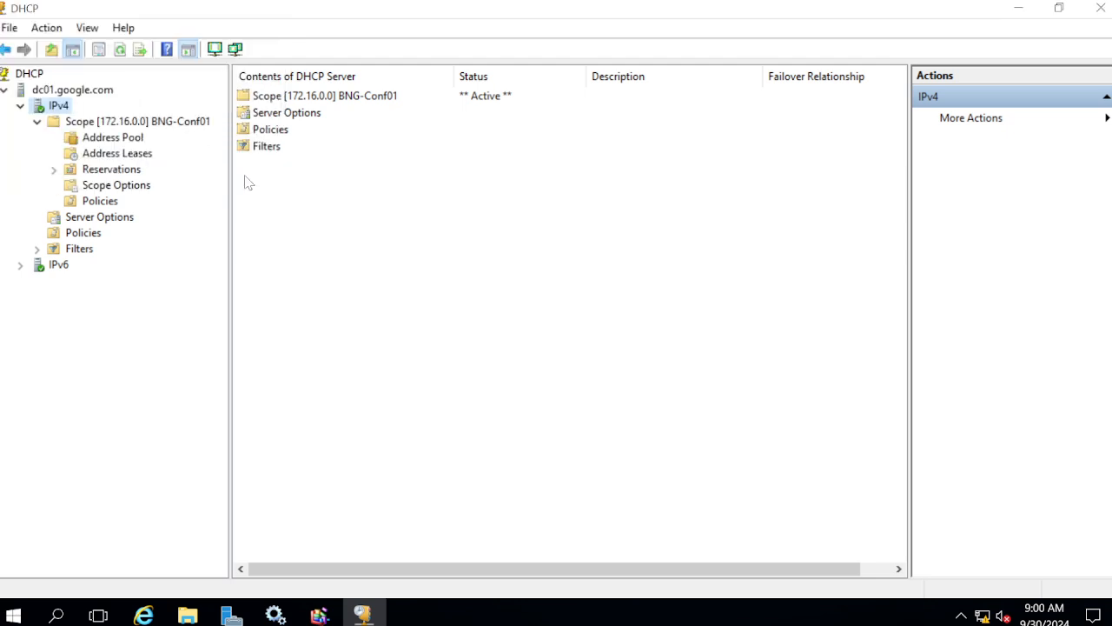
Add an exclusion range from 172.16.0.1 to 172.16.0.10 to the BNG-Conf01 scope's address pool
click(119, 124)
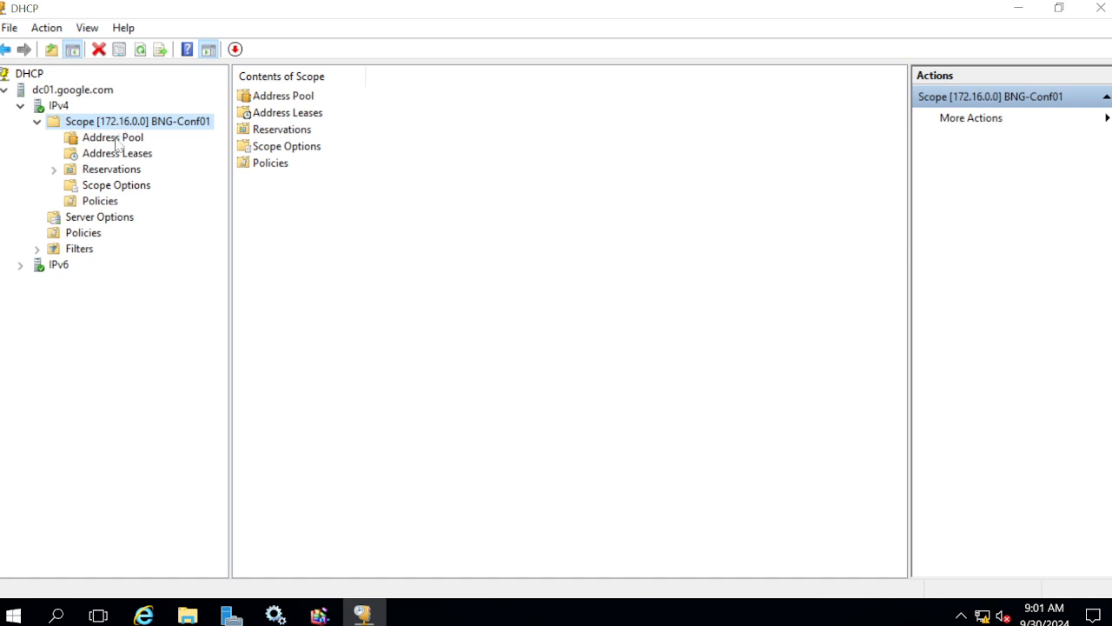
click(119, 141)
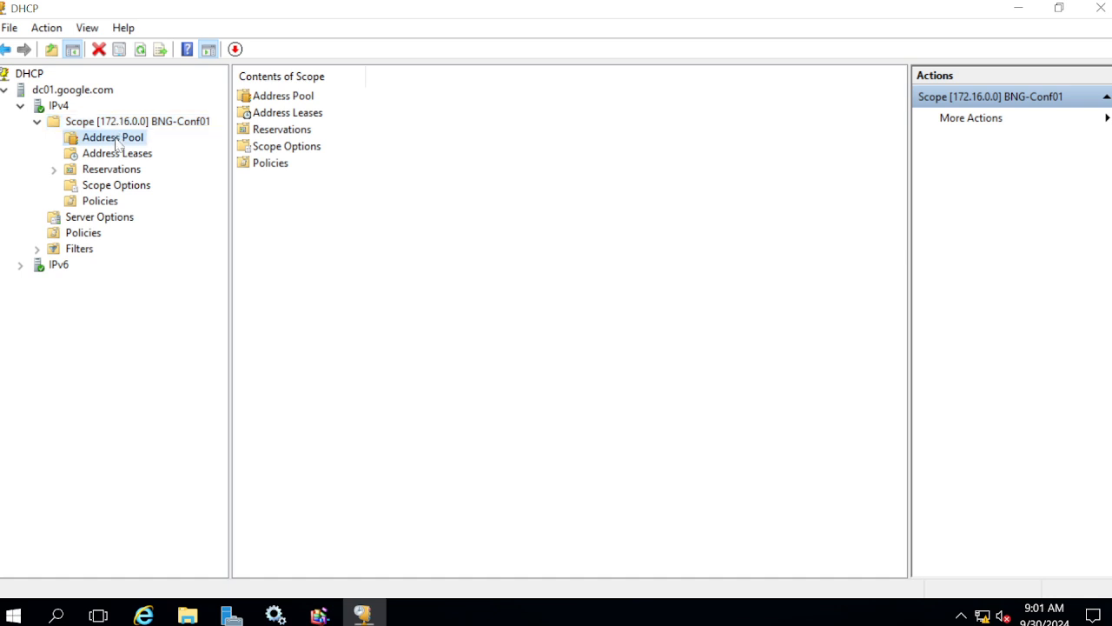
click(394, 275)
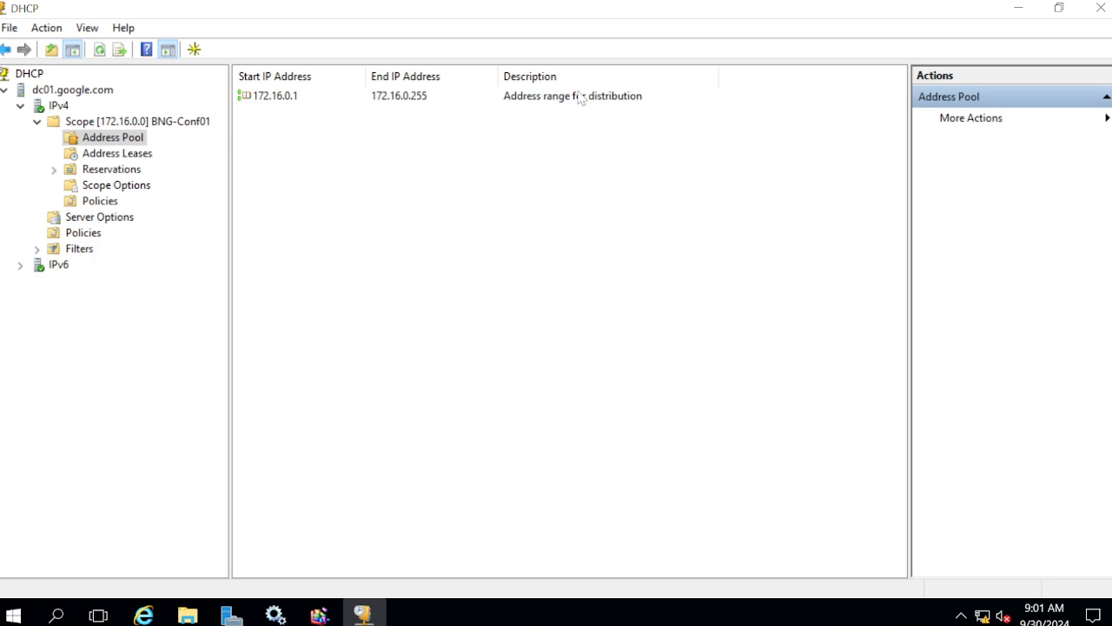
right_click(266, 134)
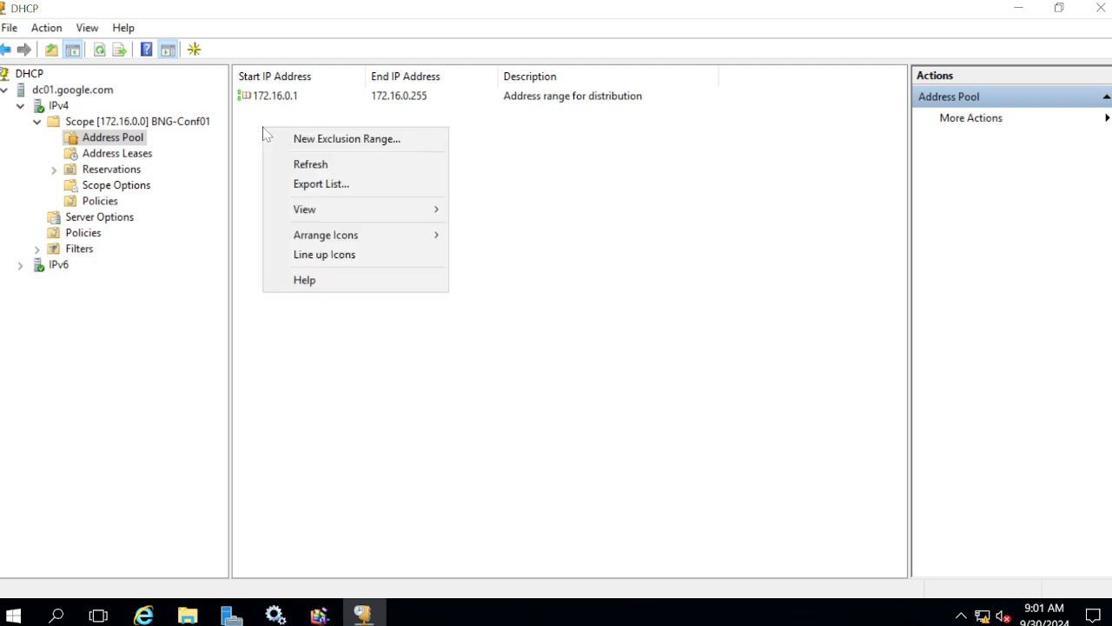
click(372, 151)
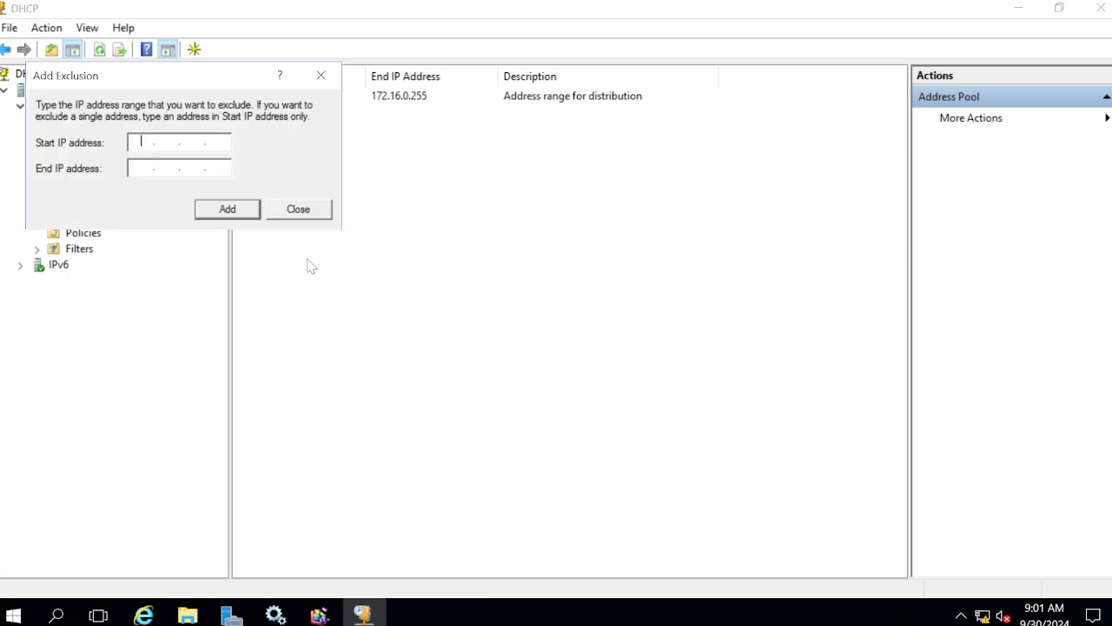
text(172 . 16 . 0 . 1)
key(Tab)
text(172 . 16 . 0 . 10)
click(237, 217)
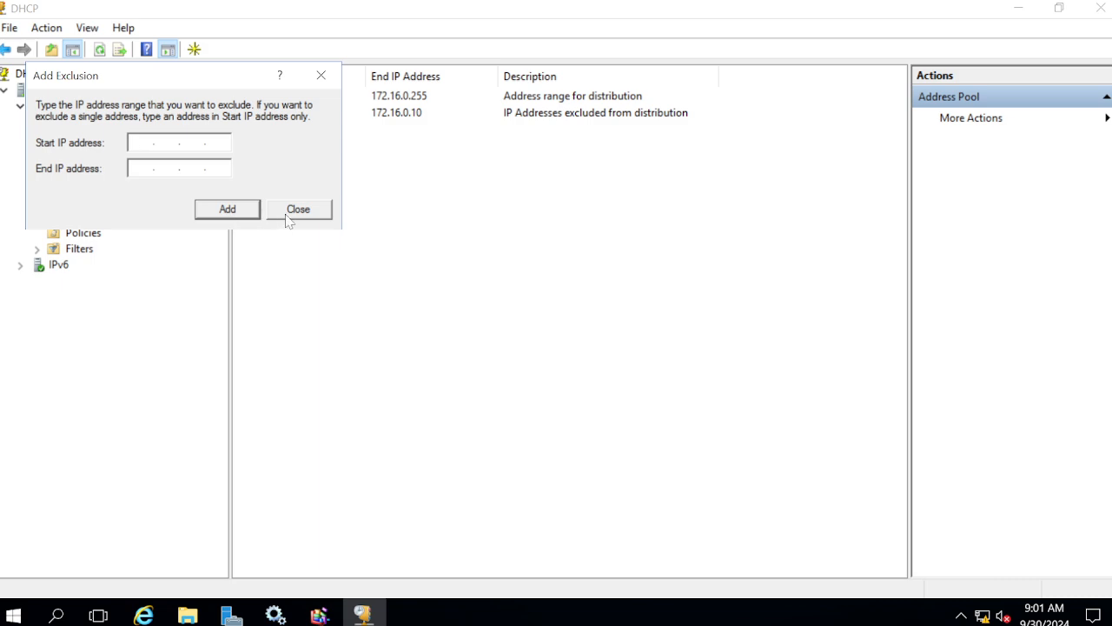
click(288, 216)
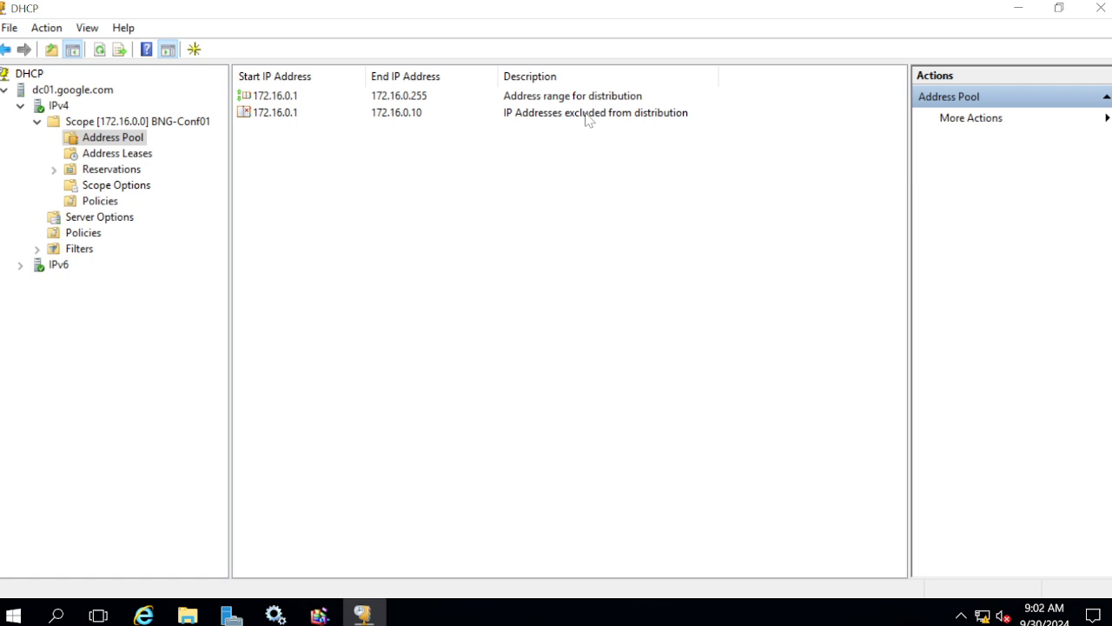
Check the BNG-Conf01 scope's statistics again for the total and available addresses after the exclusion
click(132, 127)
right_click(130, 124)
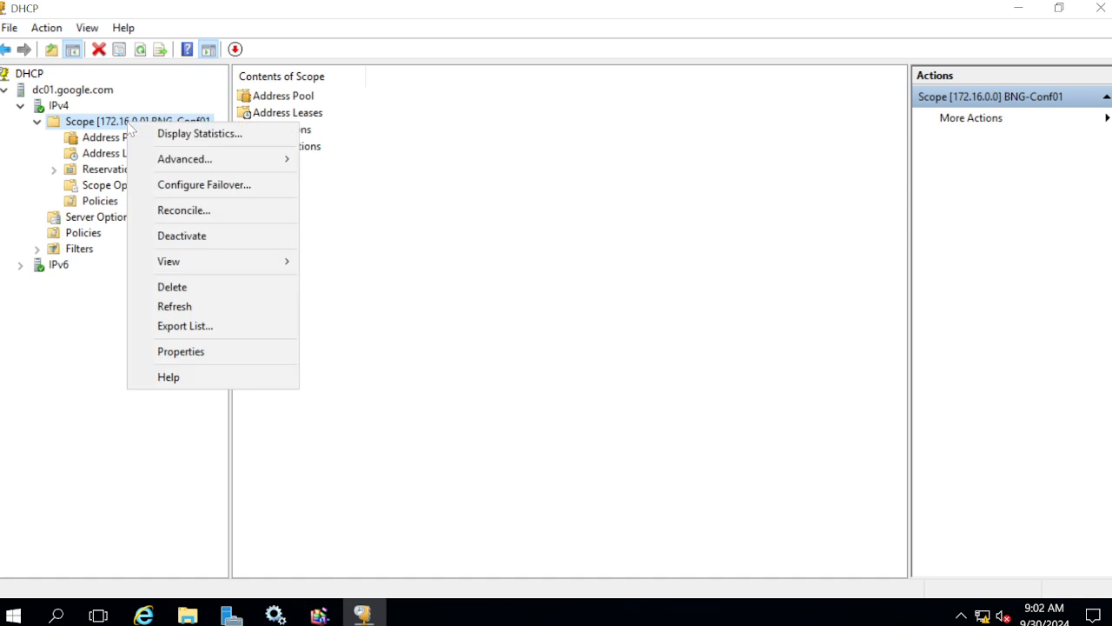
click(166, 137)
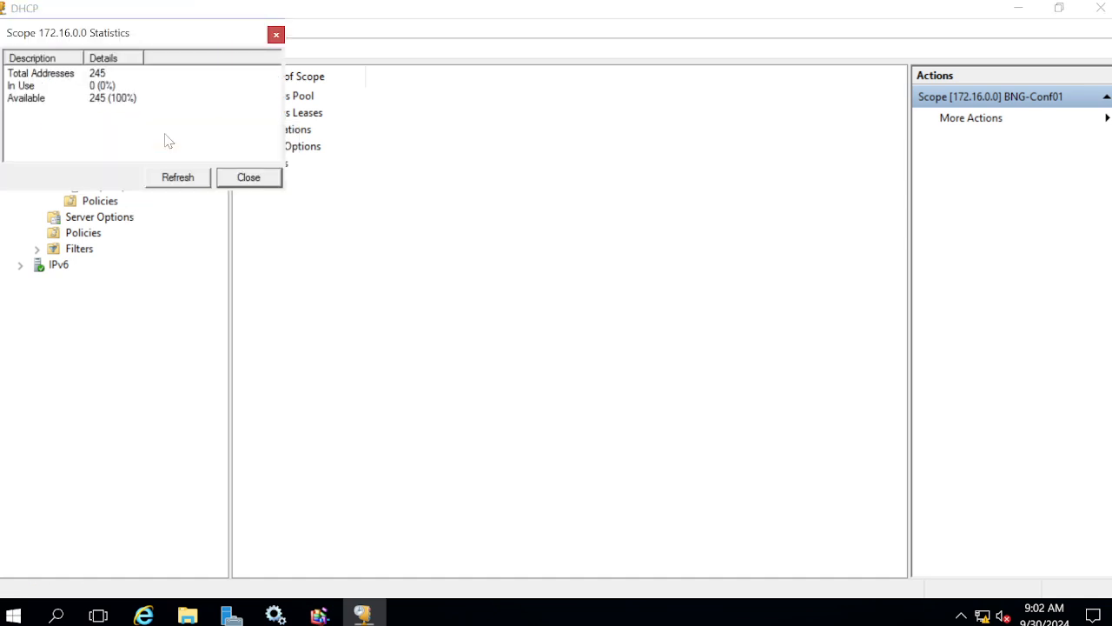
click(38, 77)
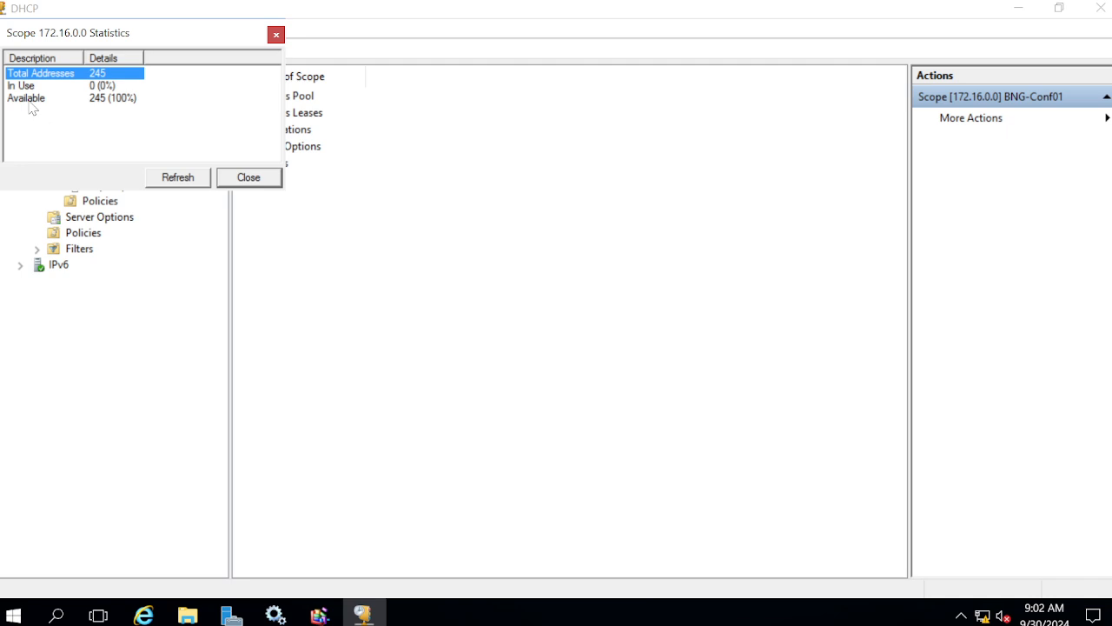
click(30, 99)
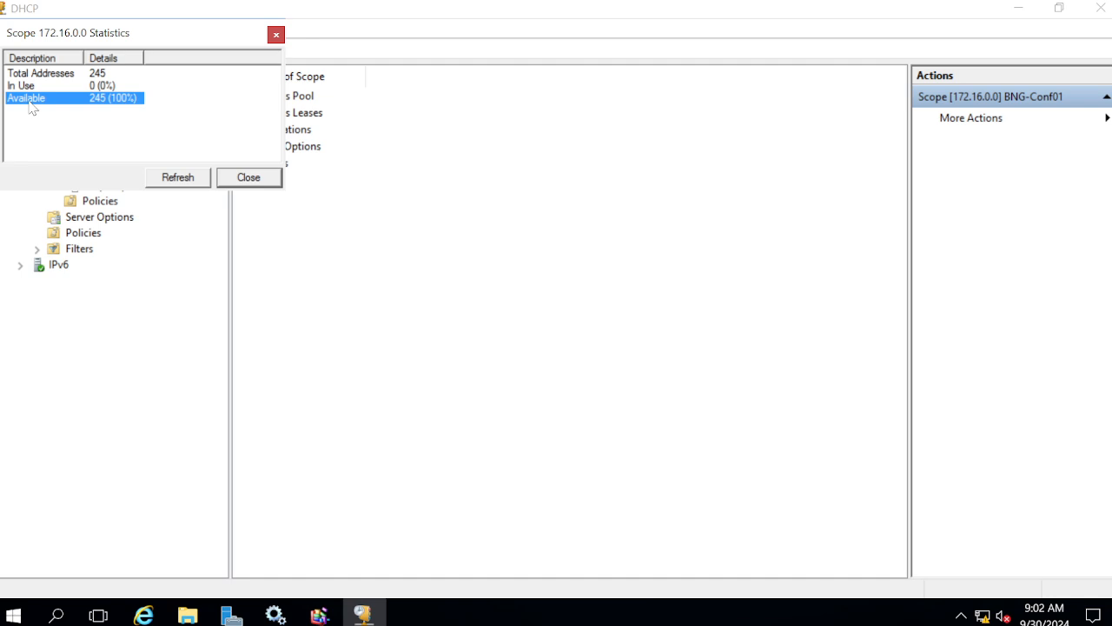
click(248, 178)
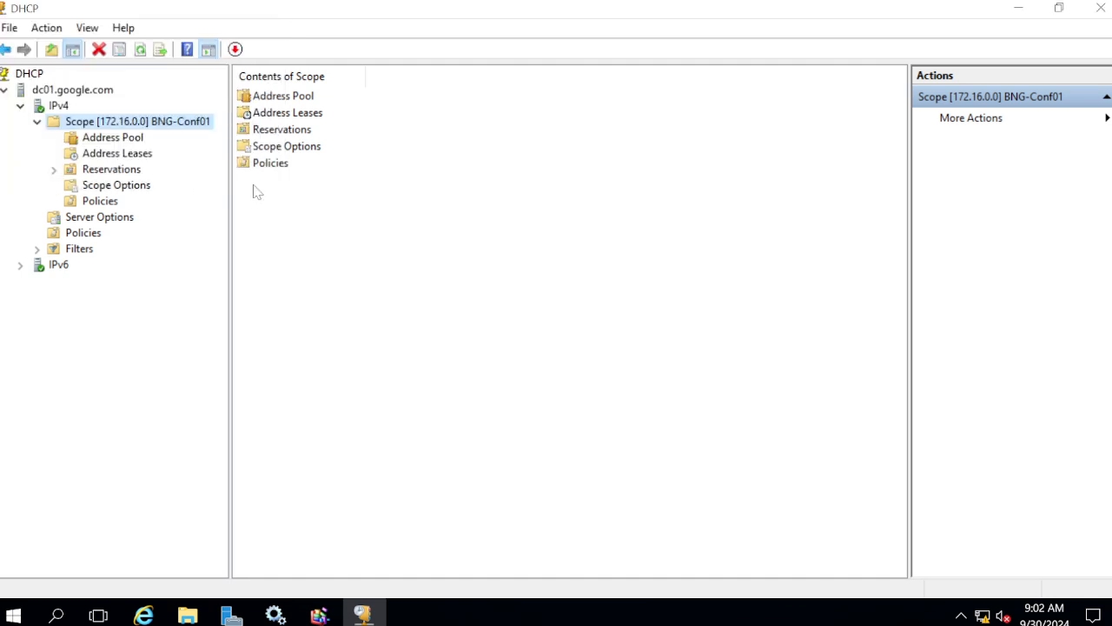
Show the scope's reservations and open a Command Prompt window
click(111, 170)
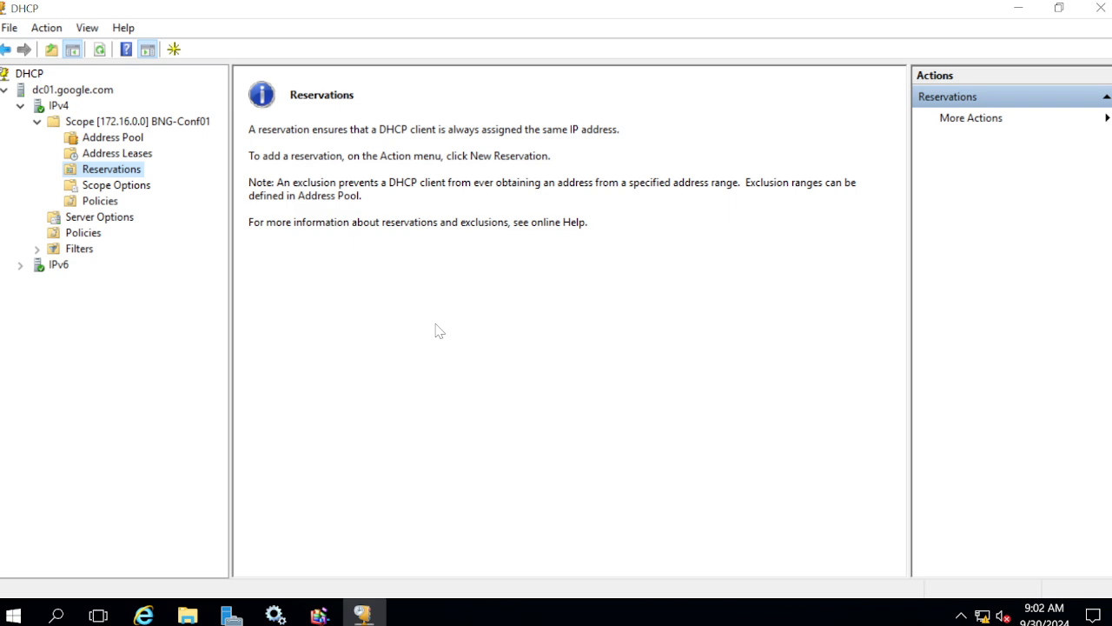
key(super+r)
text(cmd)
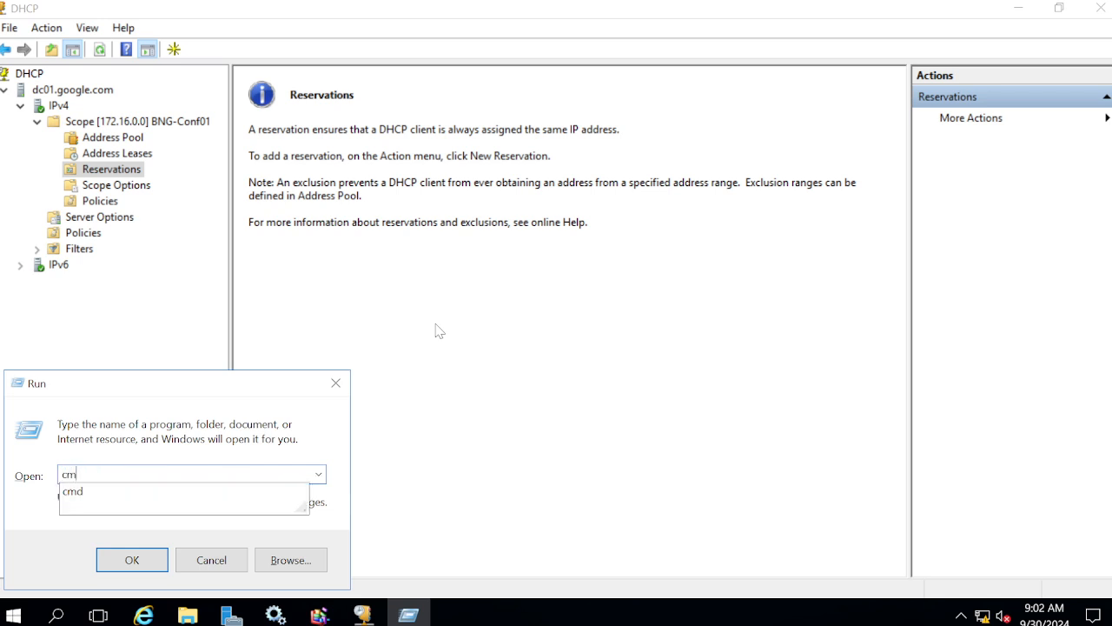
key(Return)
click(344, 319)
Run ipconfig /all to list the server's full network configuration
text(ipc)
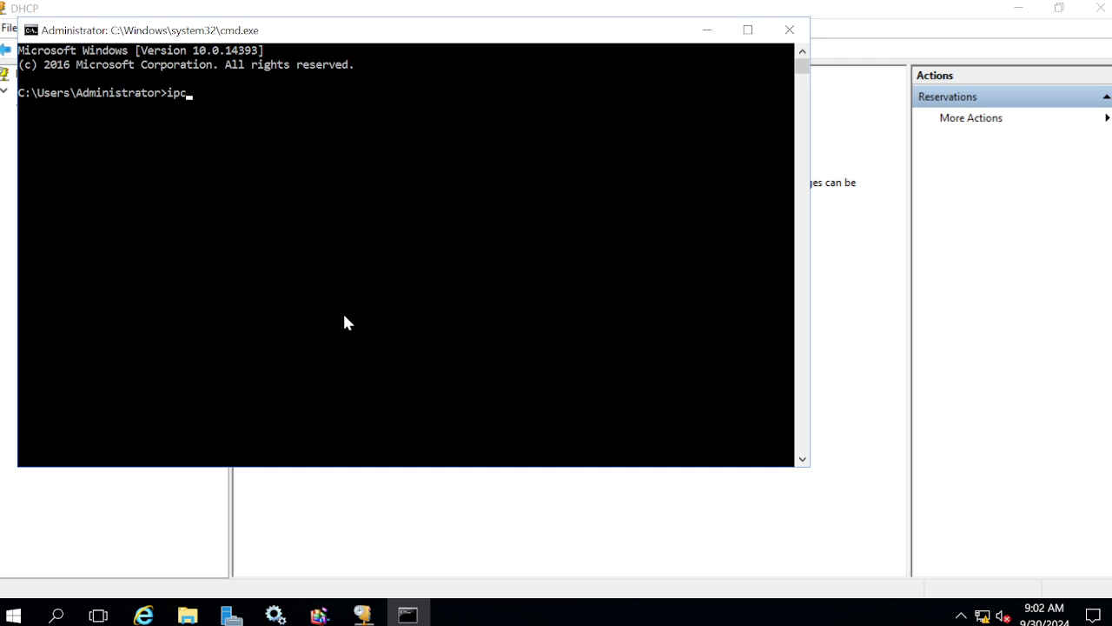
text(ofg /all)
key(Left)
key(Left)
text(b\\)
key(BackSpace)
key(BackSpace)
key(BackSpace)
text(nfig)
key(Delete)
key(Delete)
key(Return)
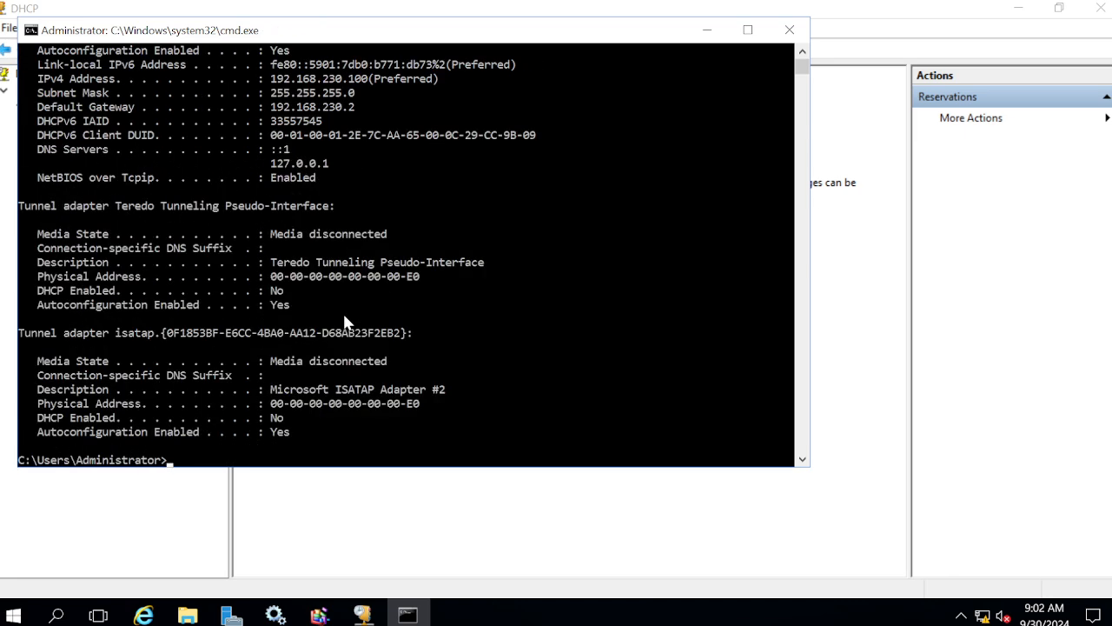
Copy the physical address of the Ethernet0 adapter and return to the DHCP console
scroll(635, 423, up, 1)
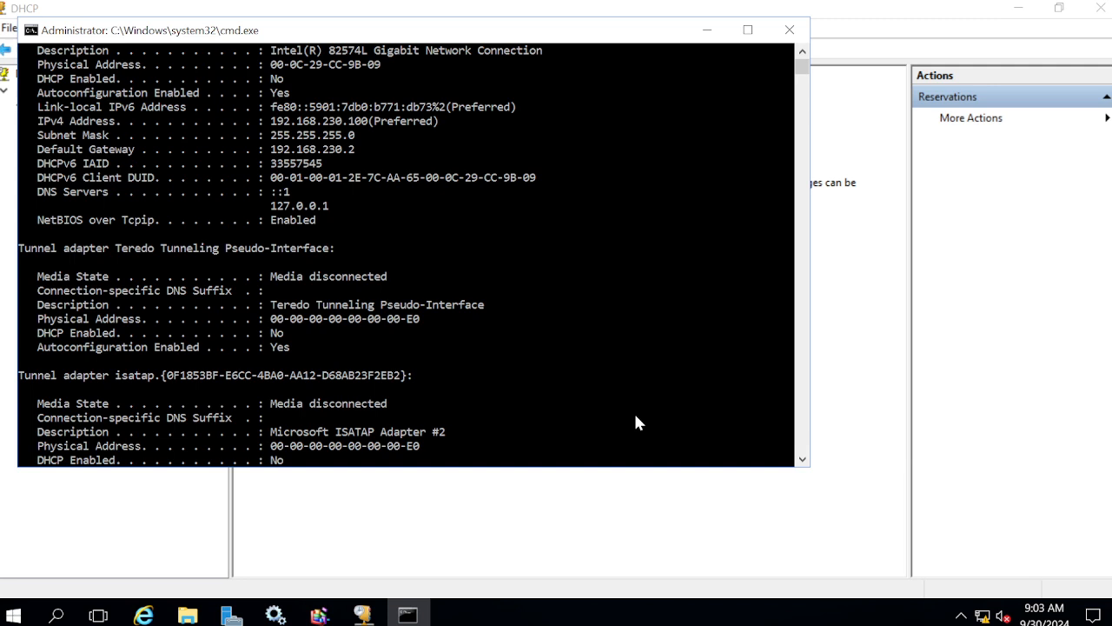
scroll(363, 143, up, 1)
scroll(363, 143, up, 1)
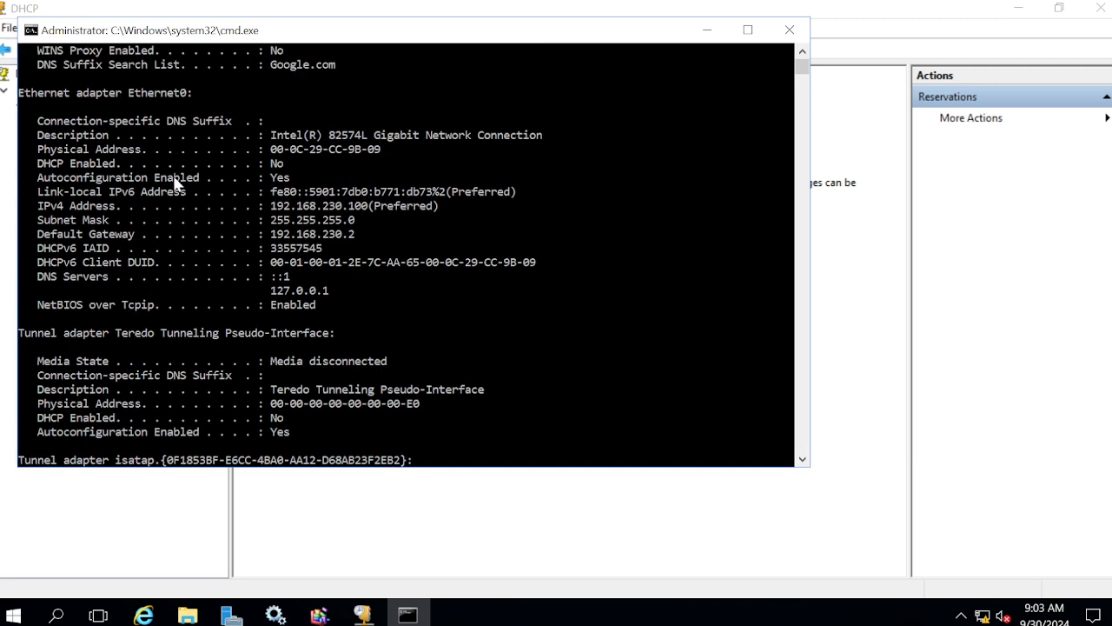
drag(41, 153, 380, 149)
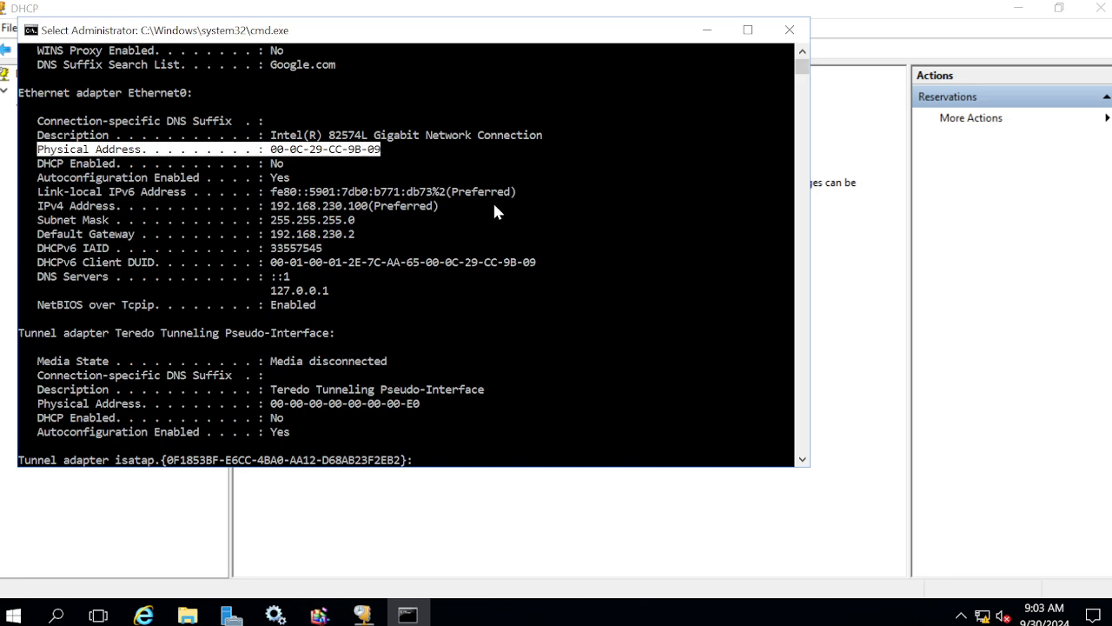
click(417, 160)
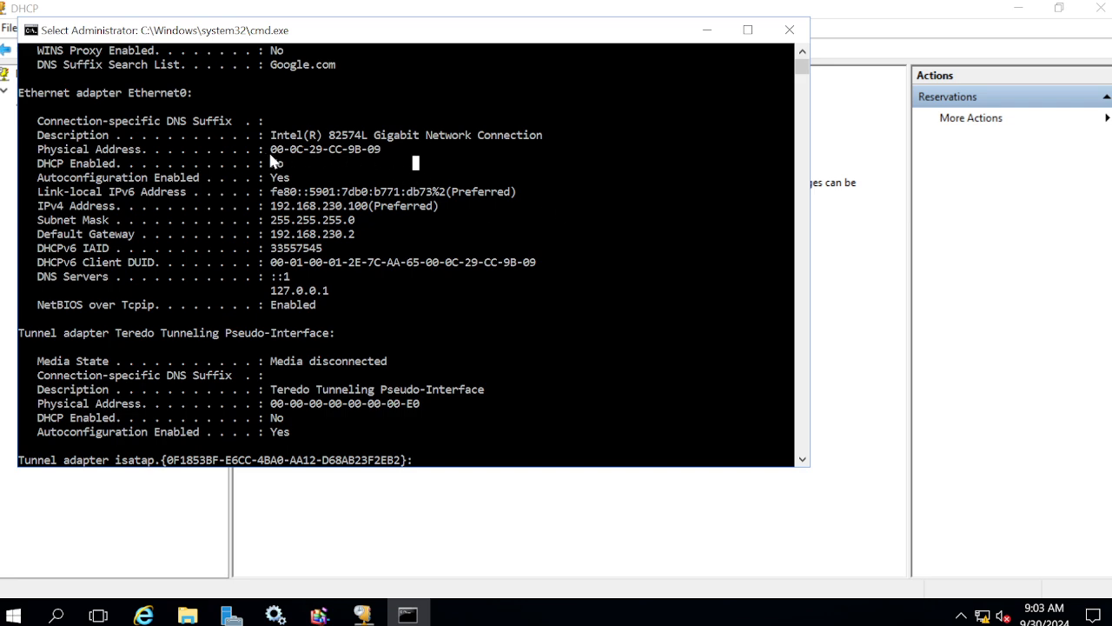
click(261, 153)
drag(270, 153, 377, 155)
right_click(377, 154)
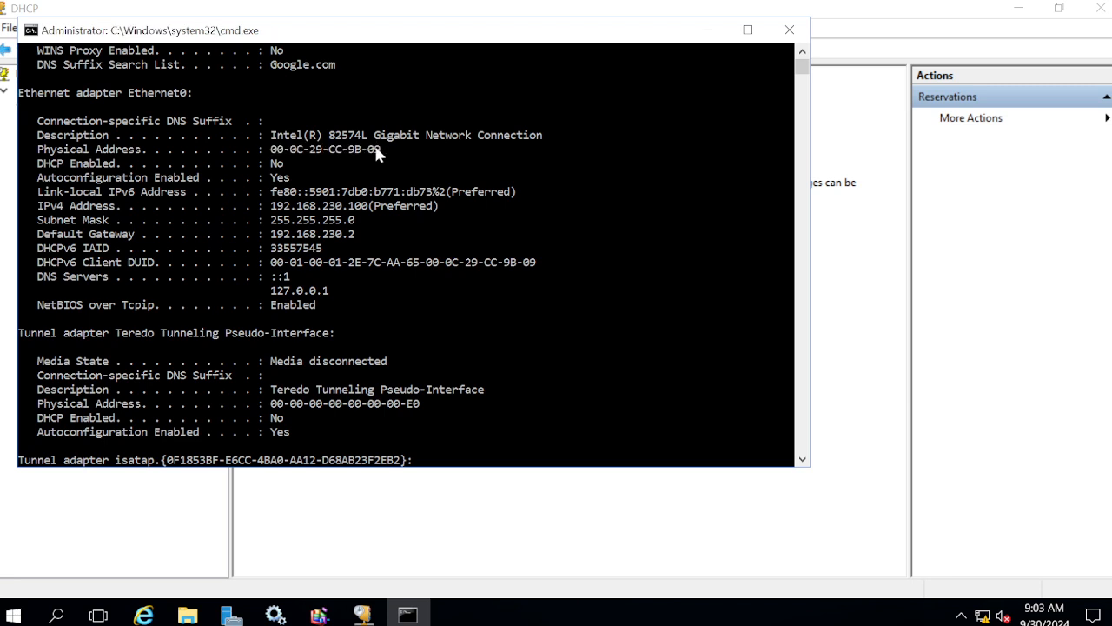
click(719, 27)
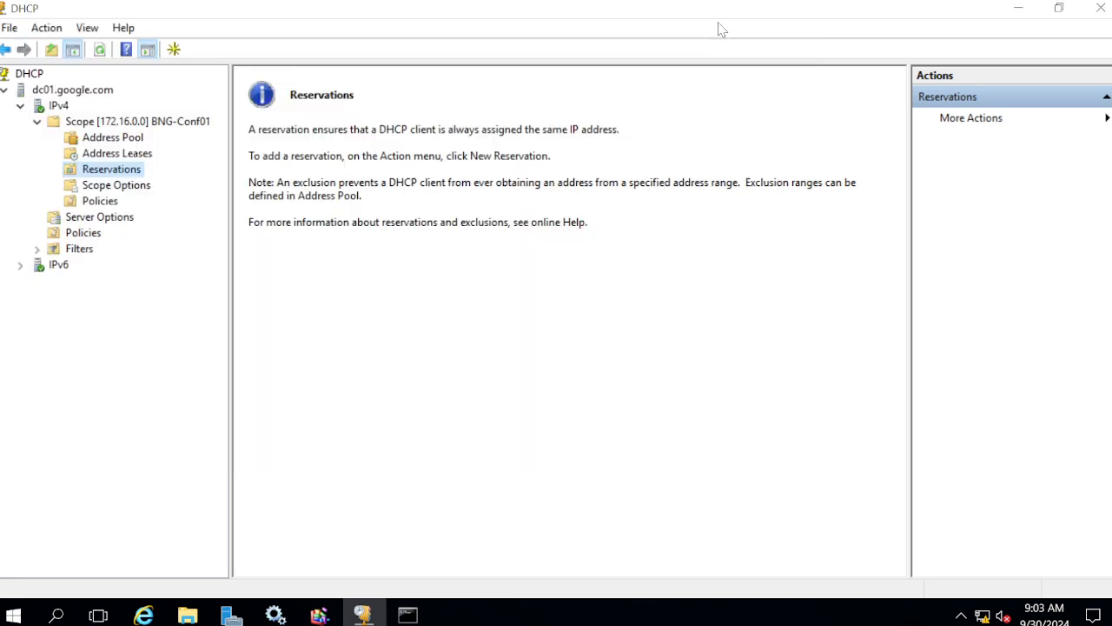
Start a new reservation named MY-BOSS-PC with IP address 172.16.0.50
right_click(113, 174)
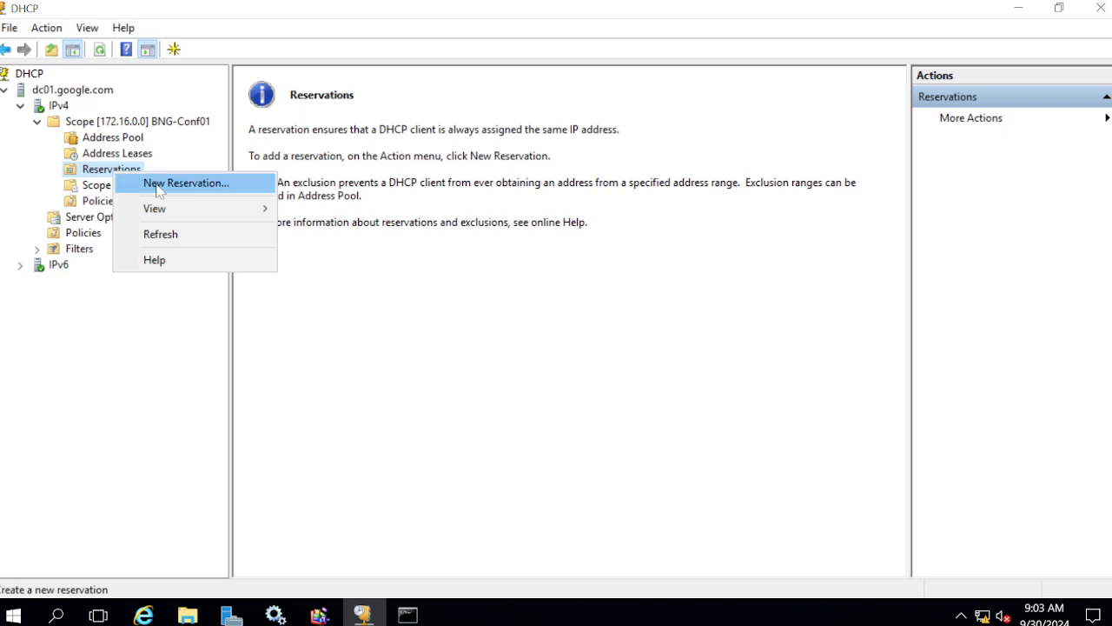
click(152, 182)
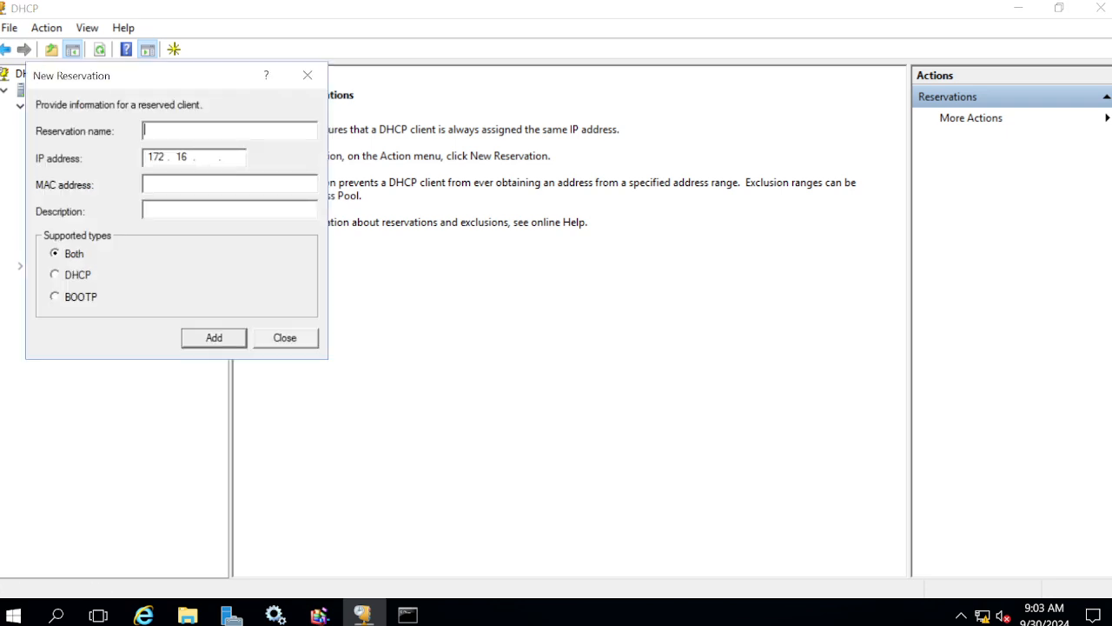
text(my-)
key(BackSpace)
key(BackSpace)
key(BackSpace)
text(MY-B)
text(OSS)
text(-PC)
text(0.)
text(50)
Paste the copied MAC address 00-0C-29-CC-9B-09 into the reservation and reuse its name MY-BOSS-PC as the description
click(145, 182)
key(ctrl+v)
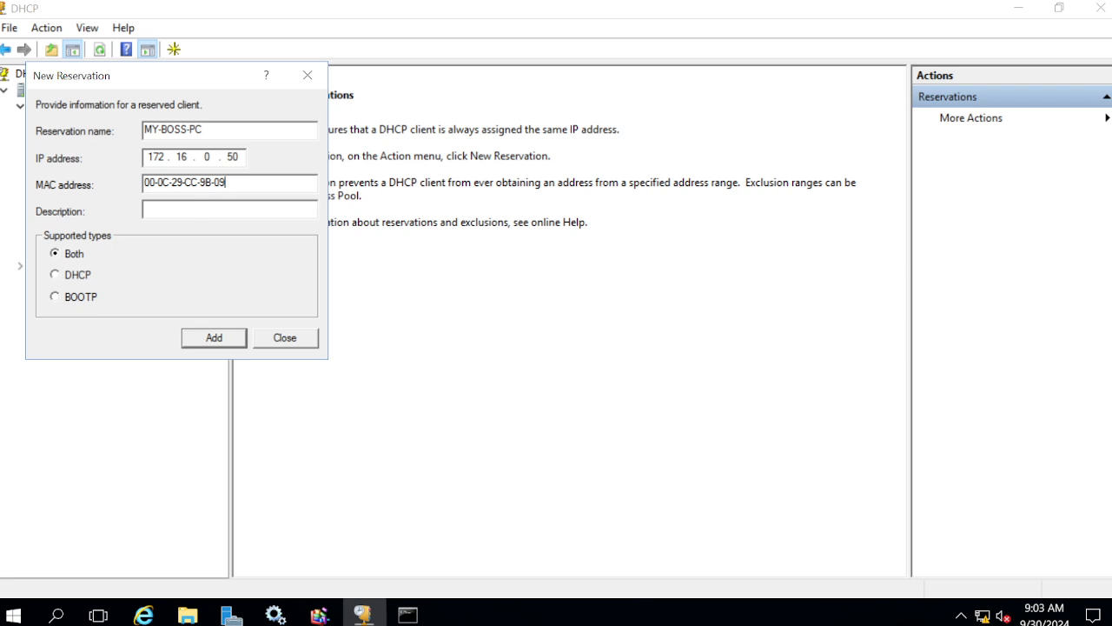
drag(230, 131, 1, 121)
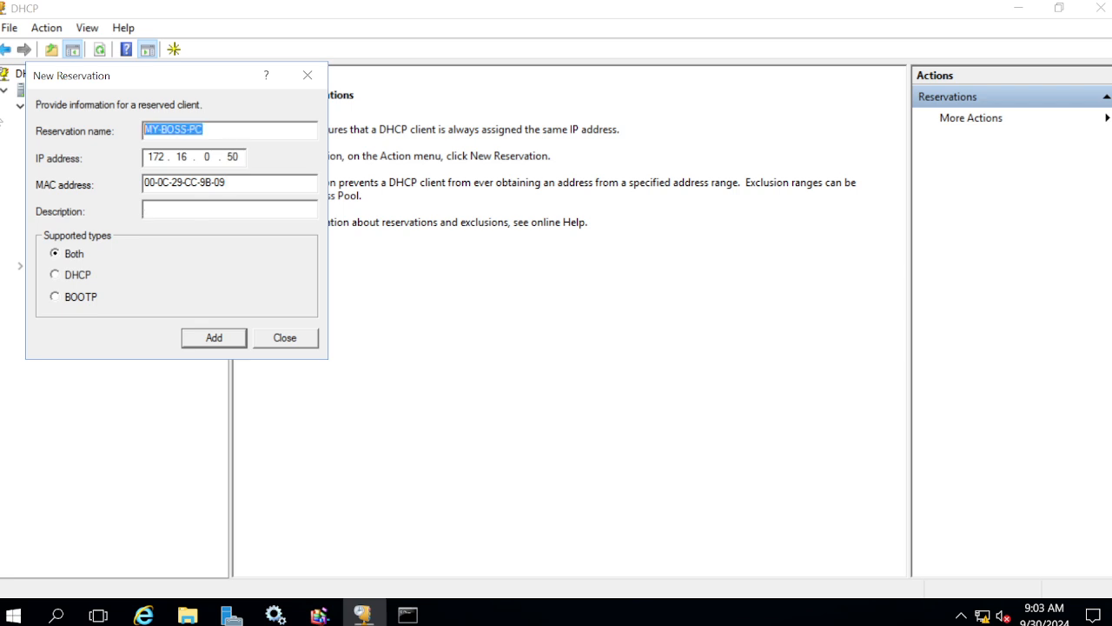
click(241, 209)
key(ctrl+v)
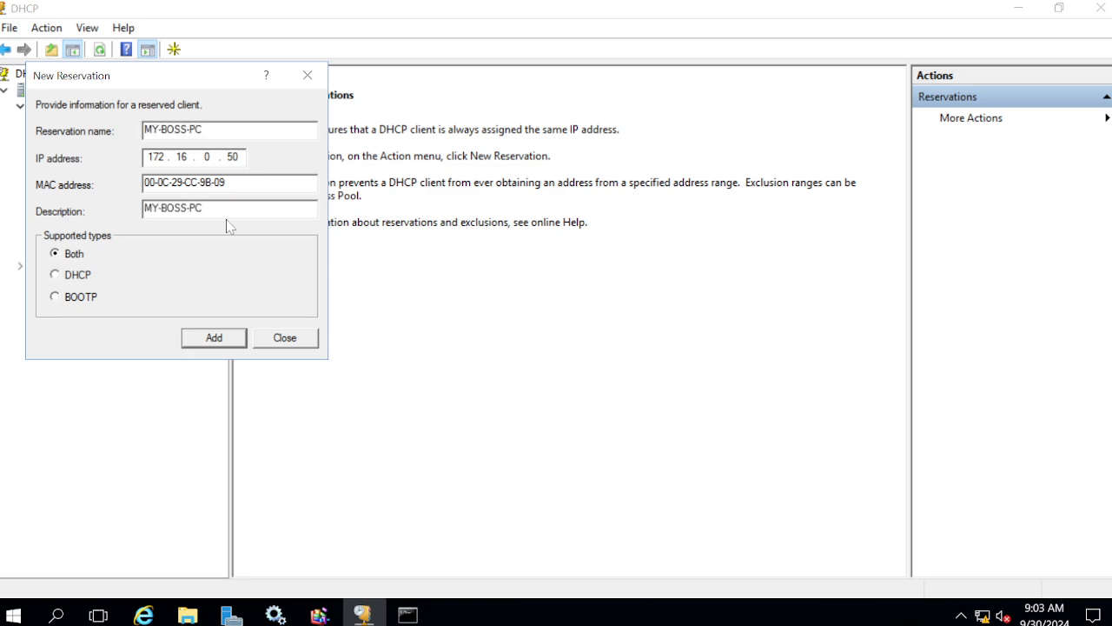
Add the MY-BOSS-PC reservation to the scope and inspect its router, DNS server and domain name options
click(231, 344)
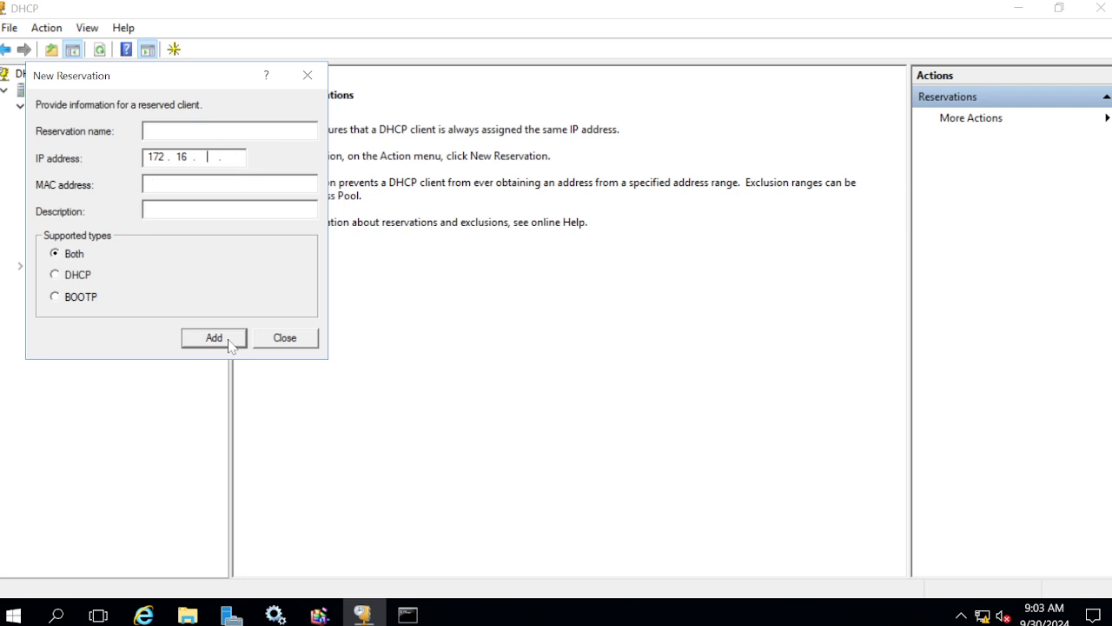
click(292, 344)
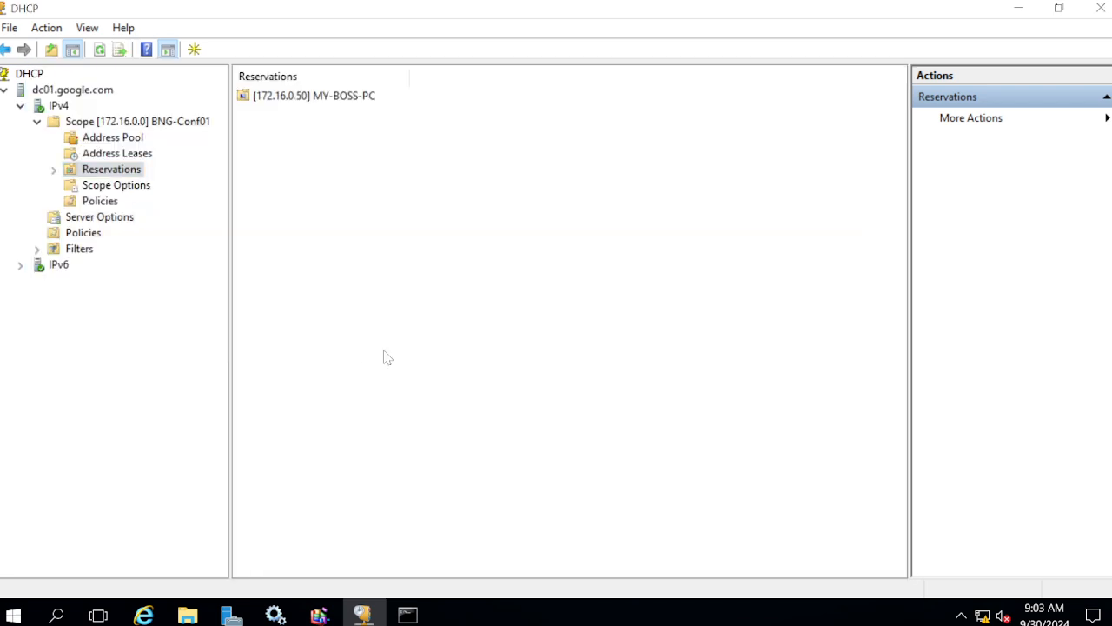
click(271, 102)
double_click(271, 102)
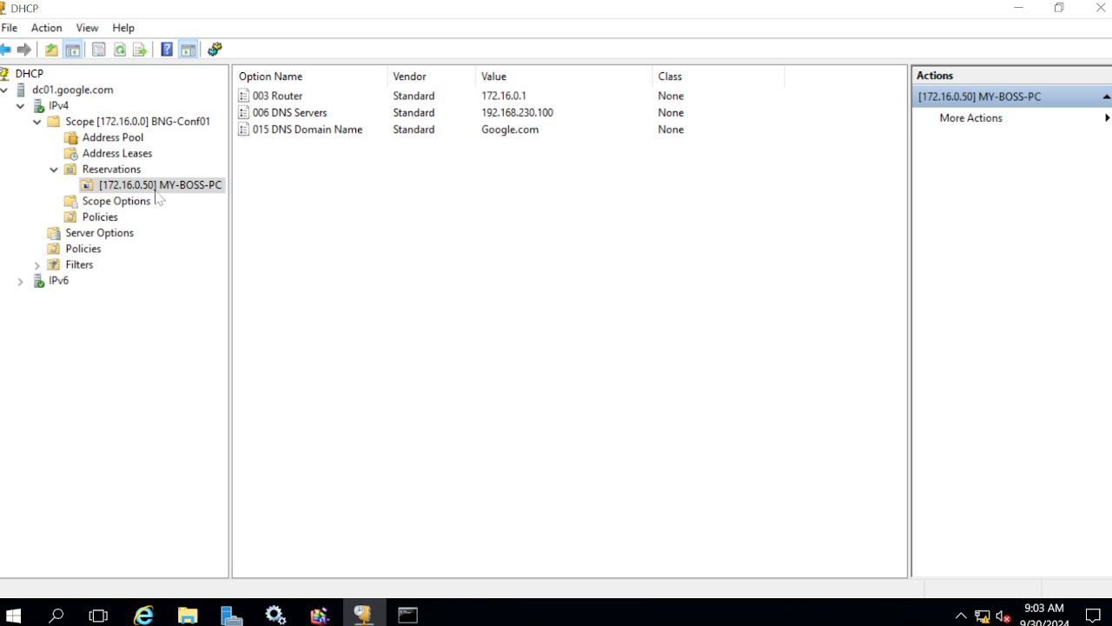
click(492, 101)
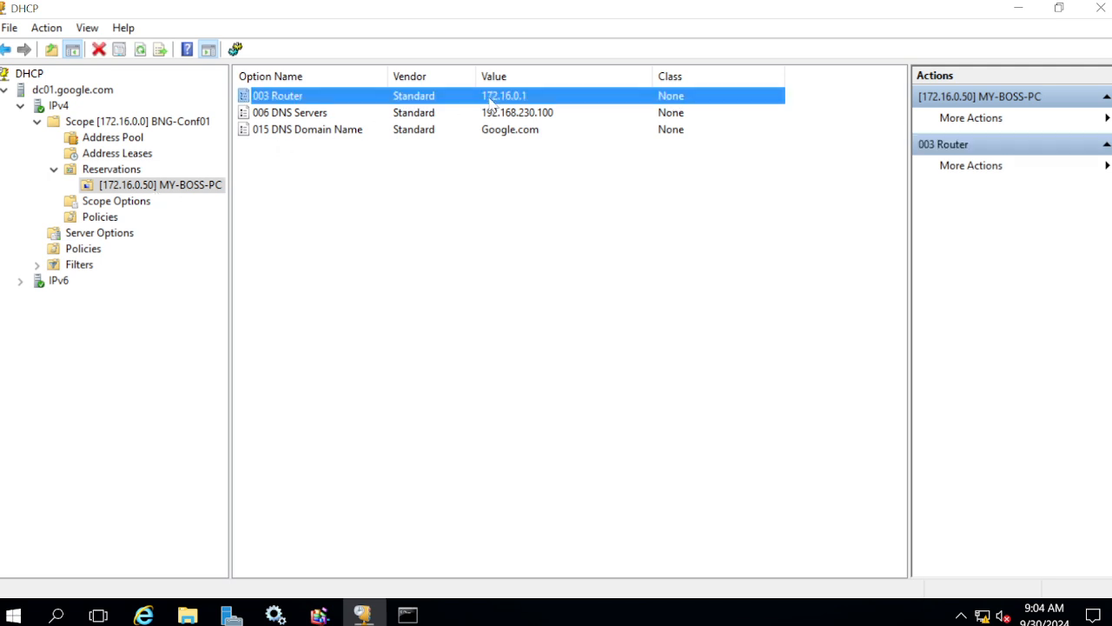
click(503, 114)
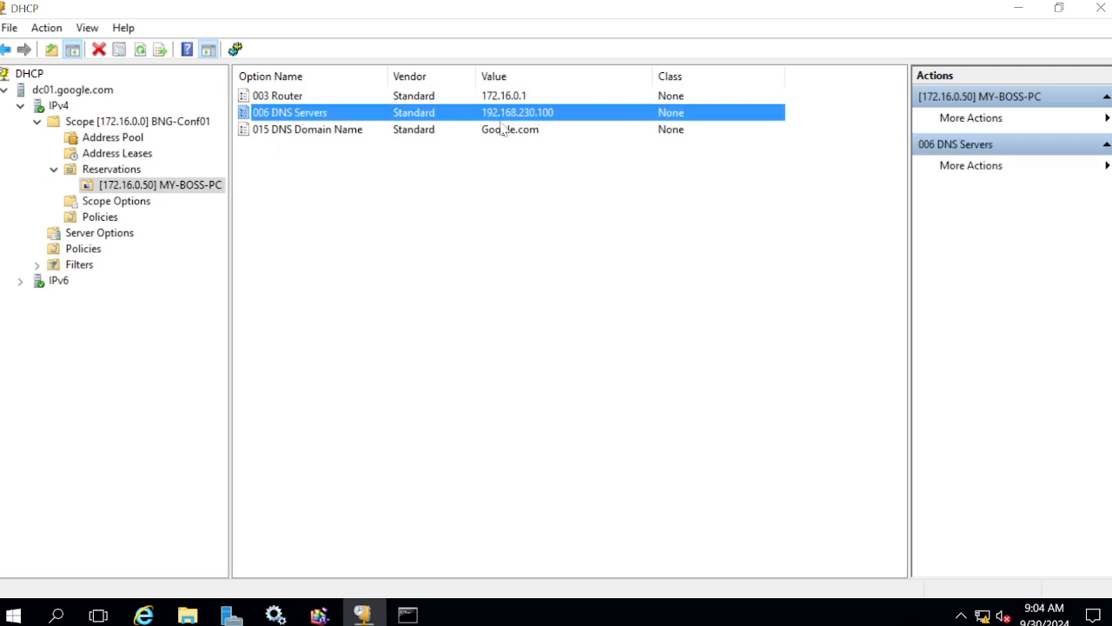
click(502, 137)
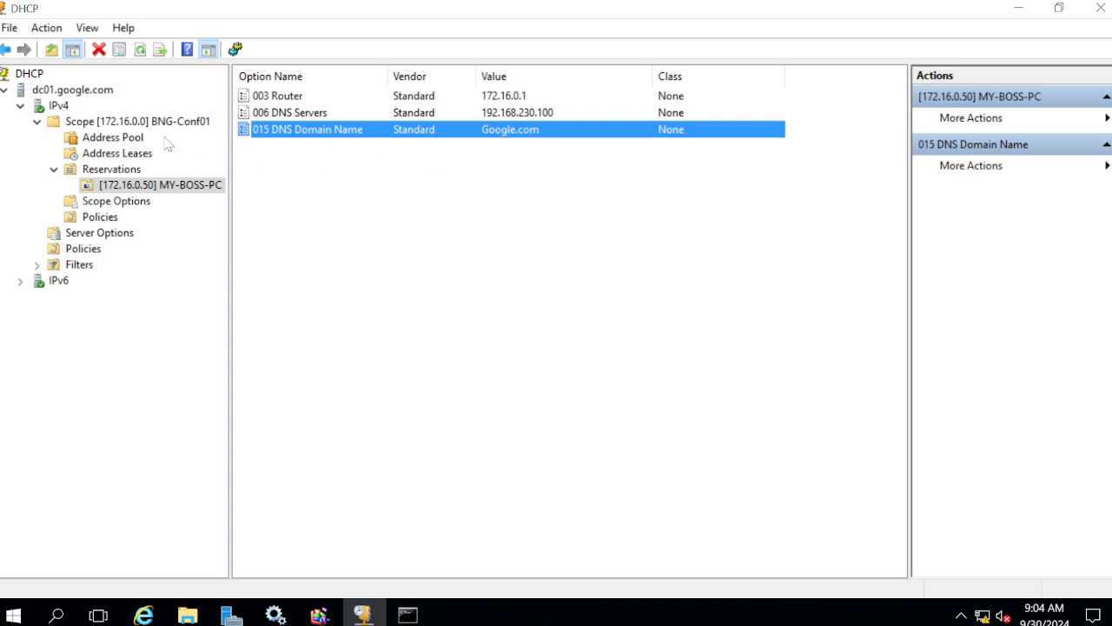
Display the statistics of the BNG-Conf01 scope and check its in-use and available addresses
click(125, 123)
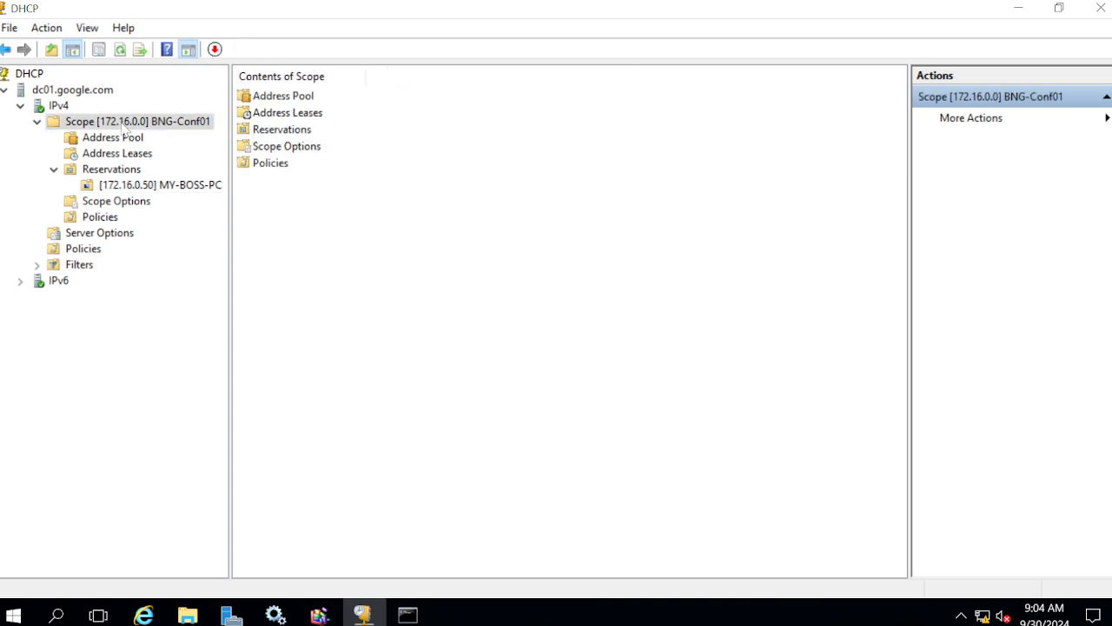
right_click(124, 125)
click(148, 136)
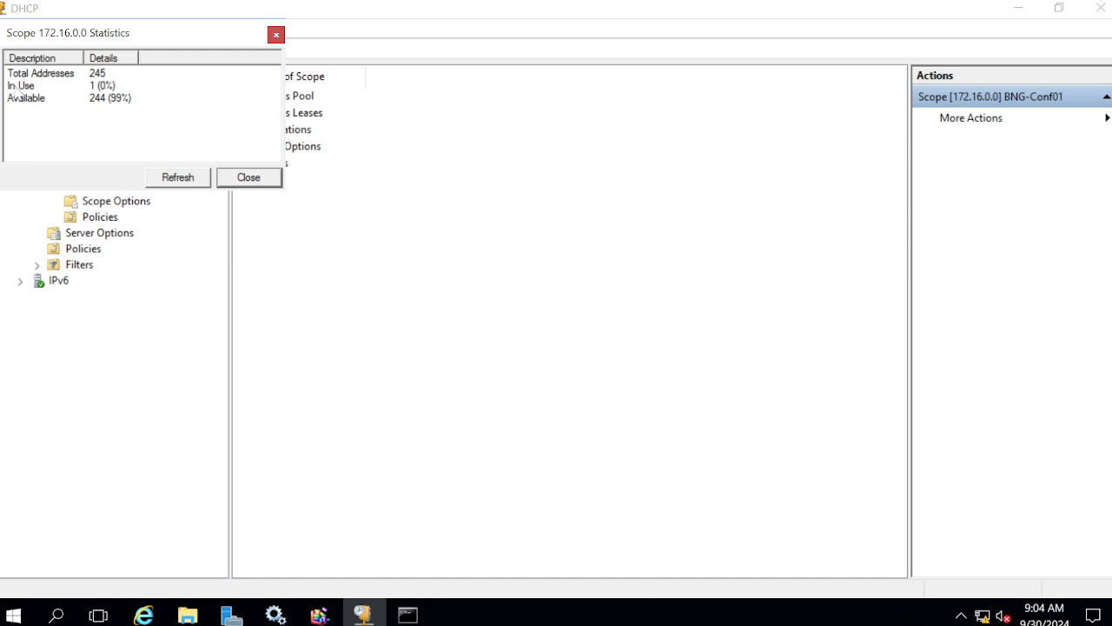
click(19, 87)
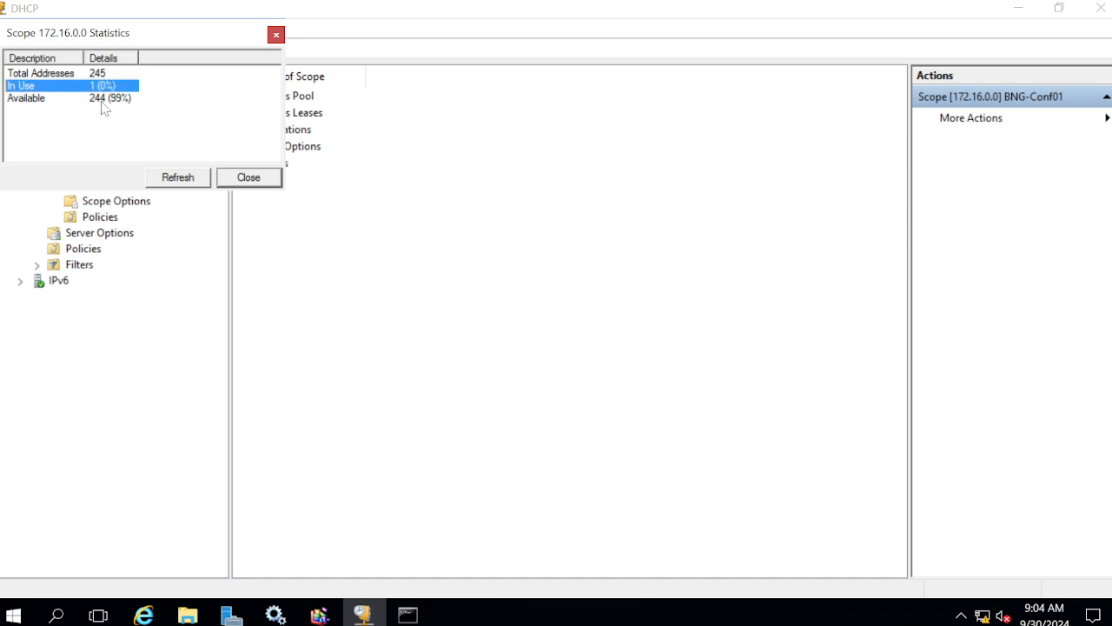
click(102, 101)
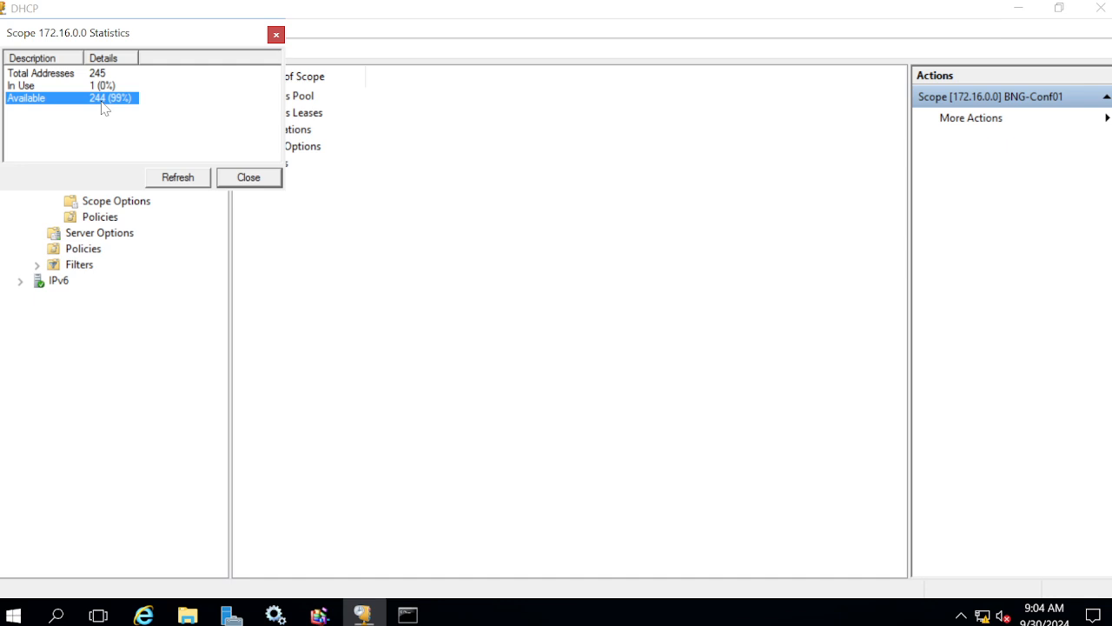
click(238, 173)
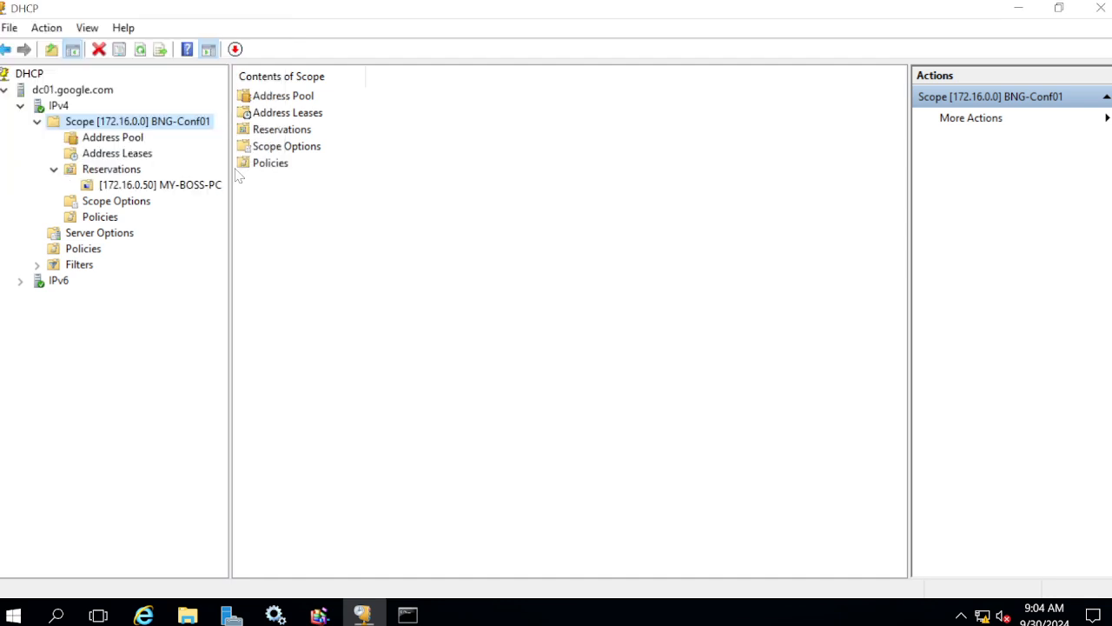
Reopen the BNG-Conf01 scope statistics and compare the total, in-use and available addresses
right_click(126, 127)
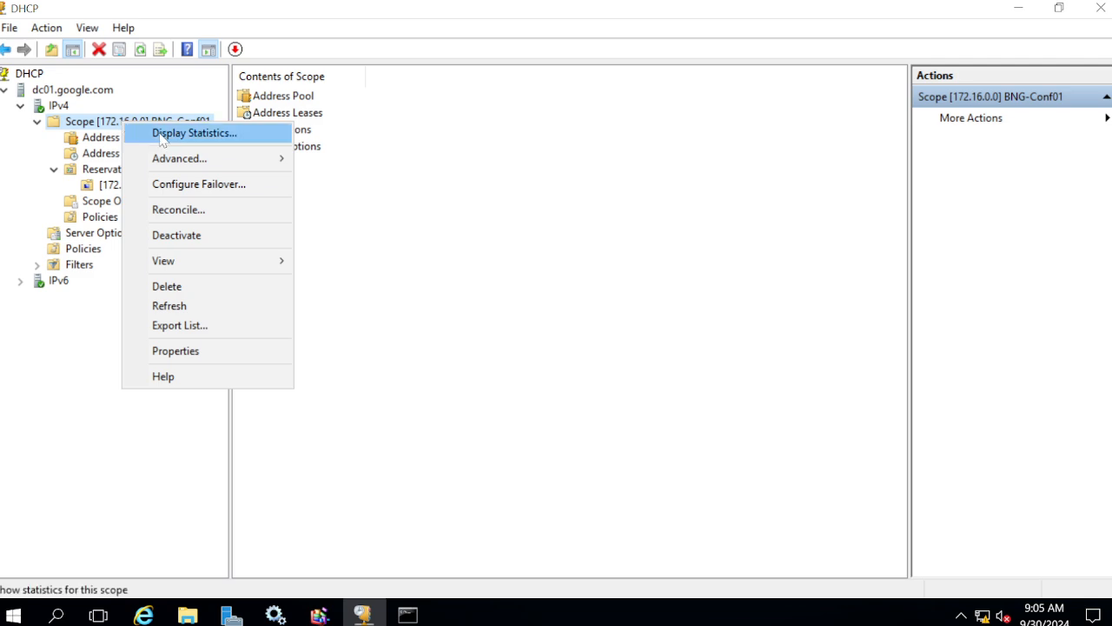
click(160, 135)
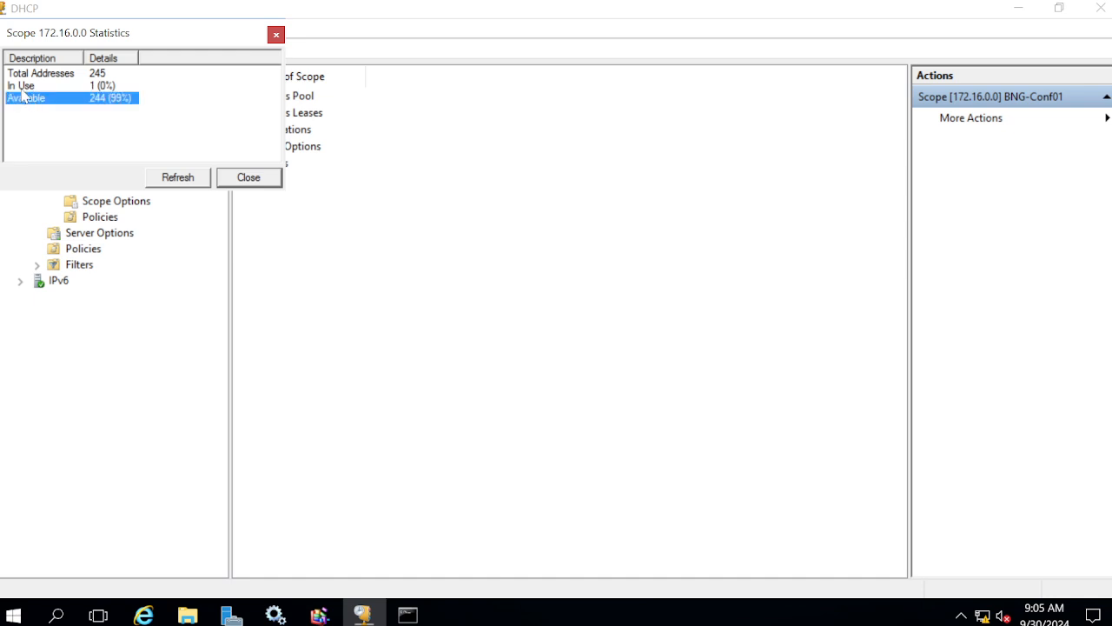
click(22, 87)
click(99, 76)
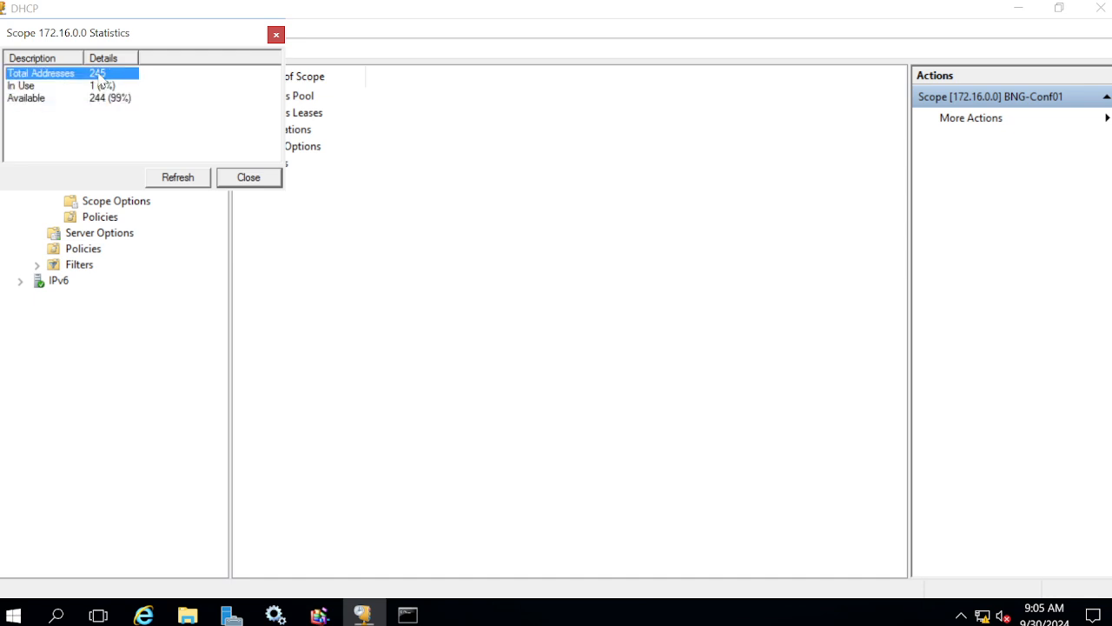
click(30, 87)
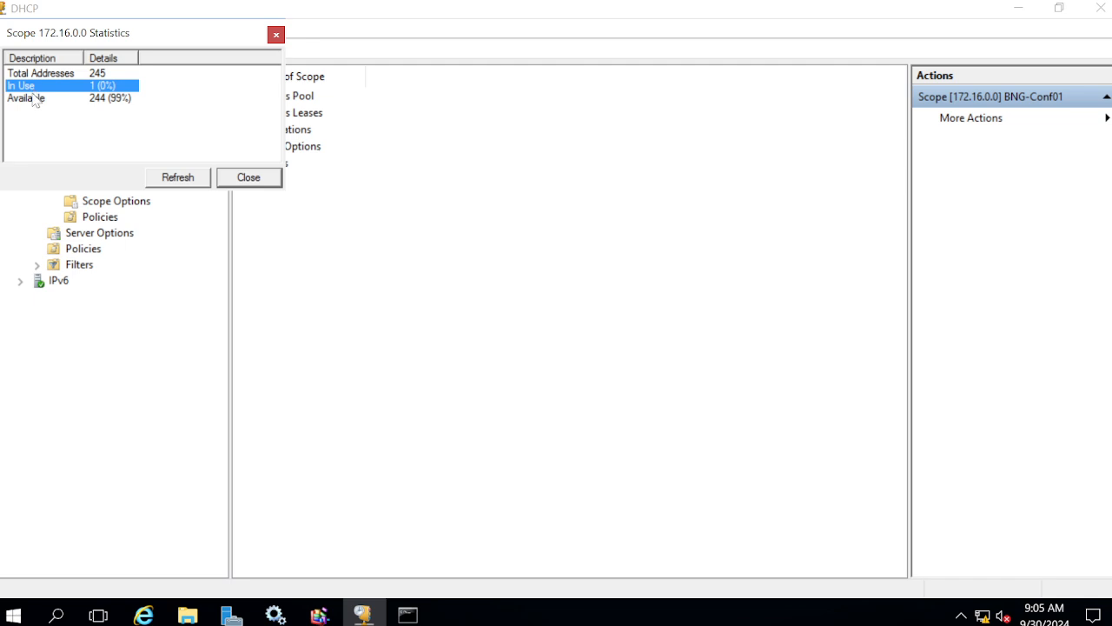
click(35, 99)
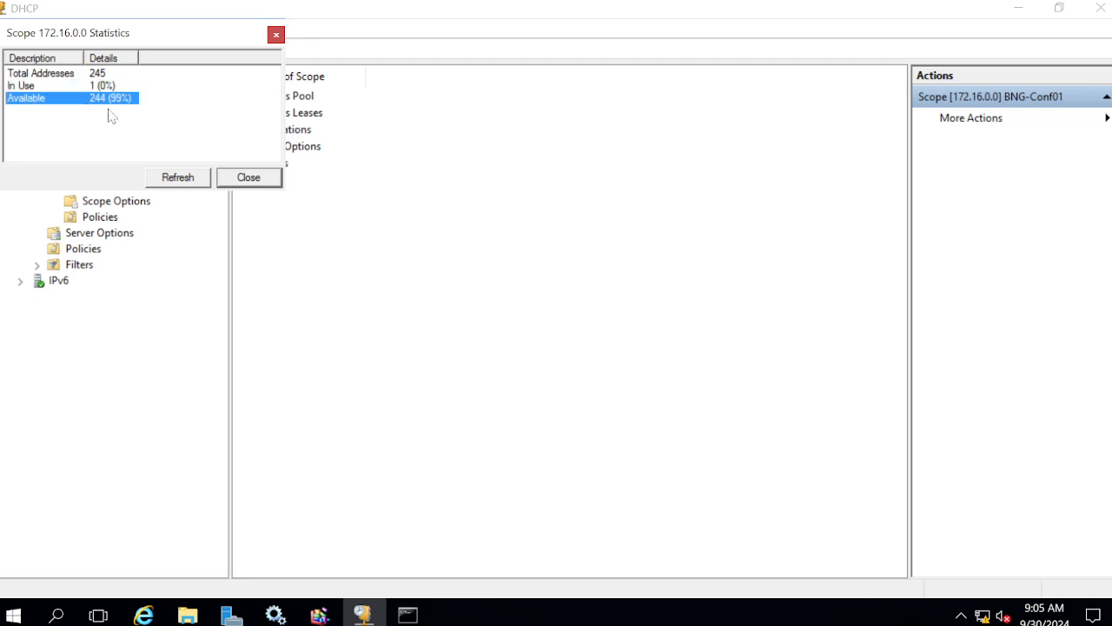
click(246, 178)
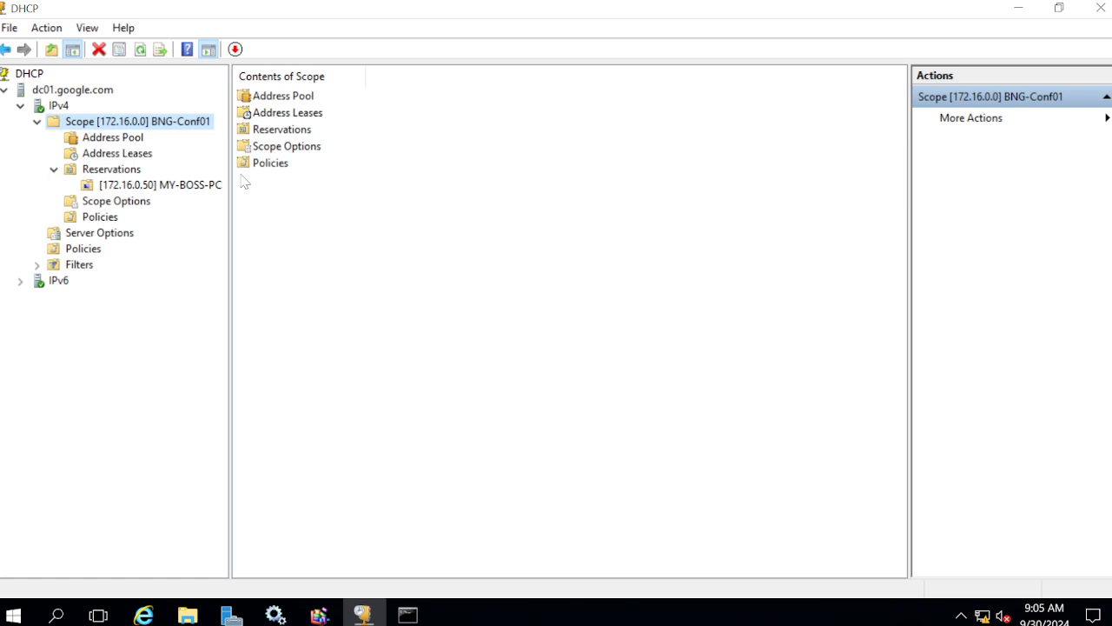
Set the lease duration of the BNG-Conf01 scope to 0 days, 0 hours and 10 minutes
right_click(118, 123)
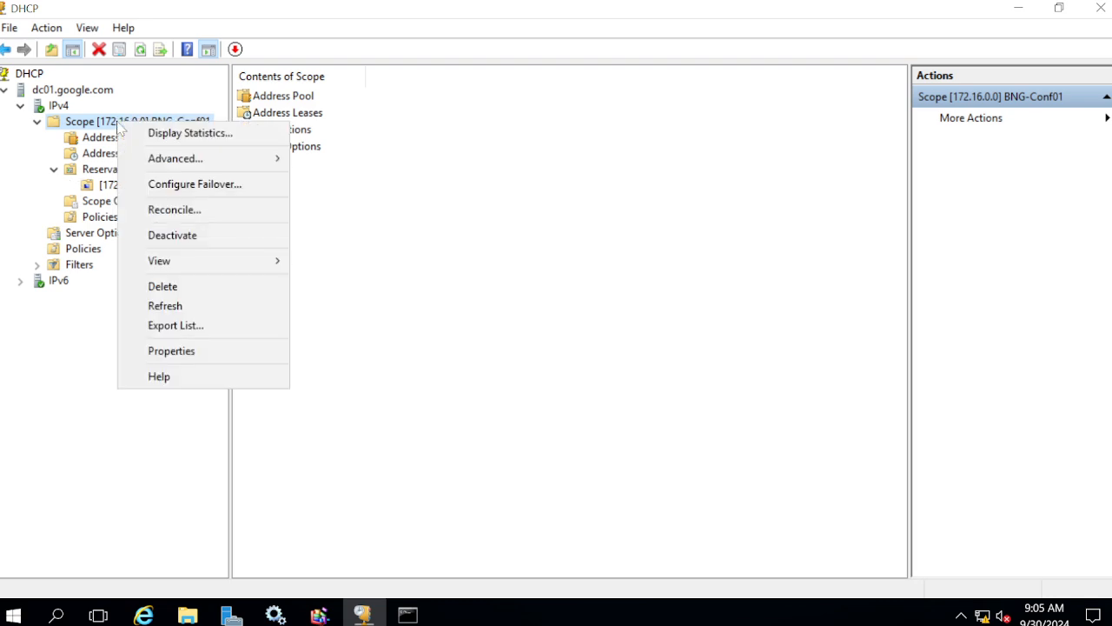
click(174, 353)
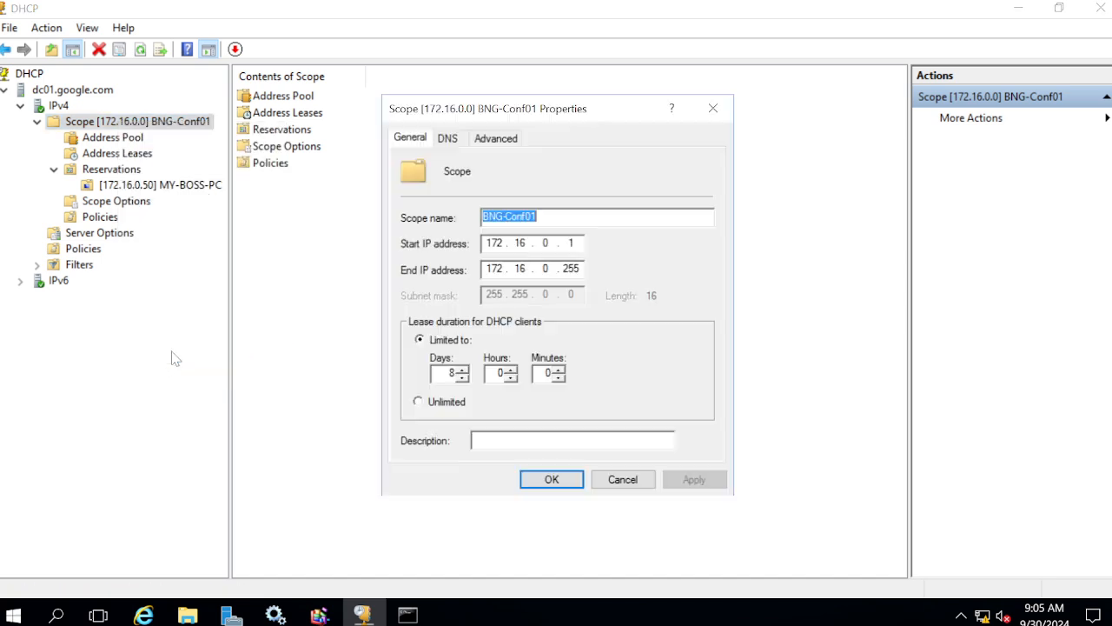
click(452, 372)
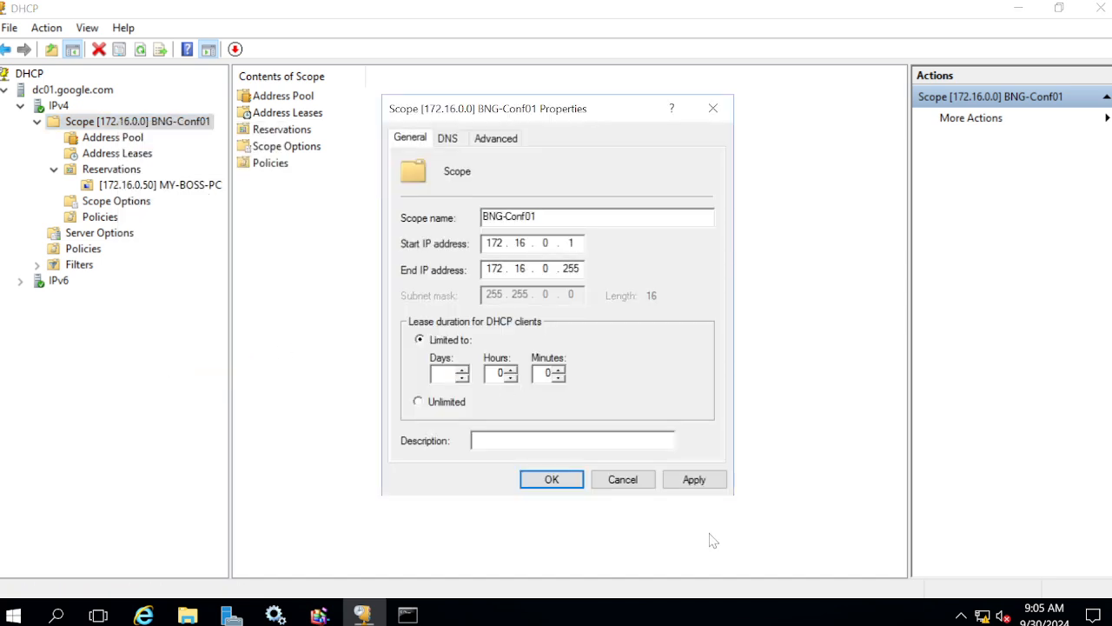
key(BackSpace)
click(500, 373)
double_click(547, 372)
text(10)
click(695, 478)
click(547, 480)
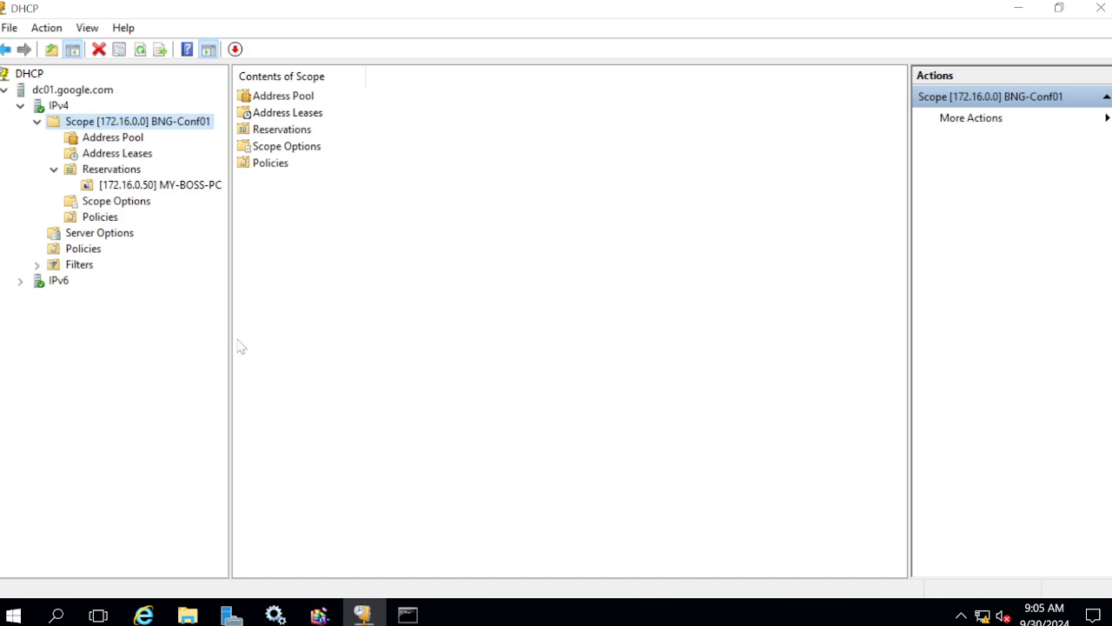
Review the BNG-Conf01 scope's statistics, its address pool and the MY-BOSS-PC reservation options
right_click(120, 126)
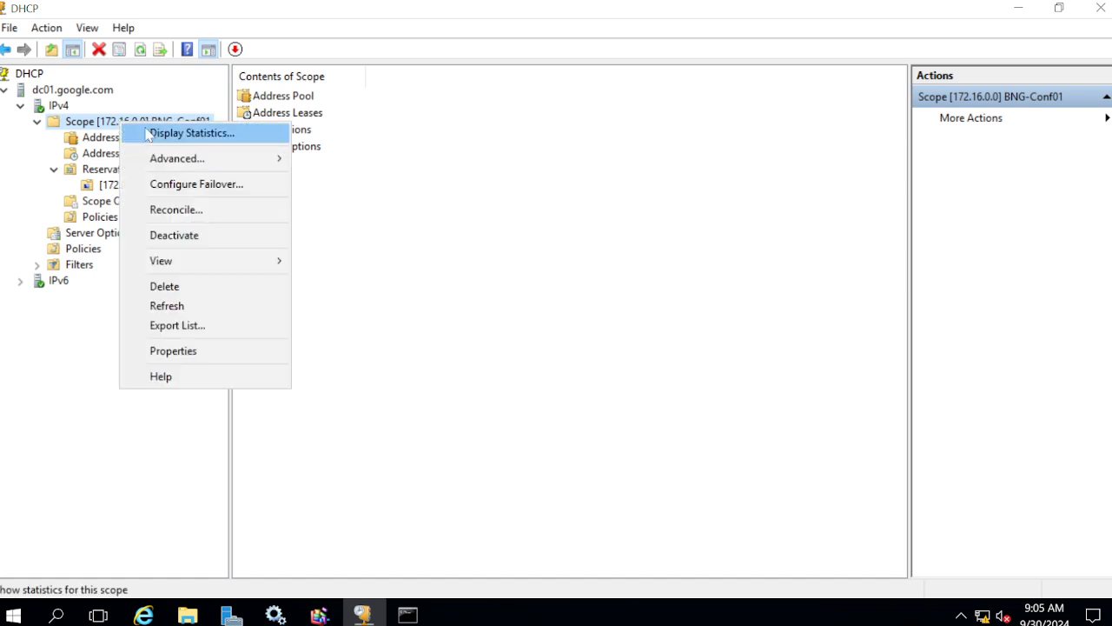
click(148, 135)
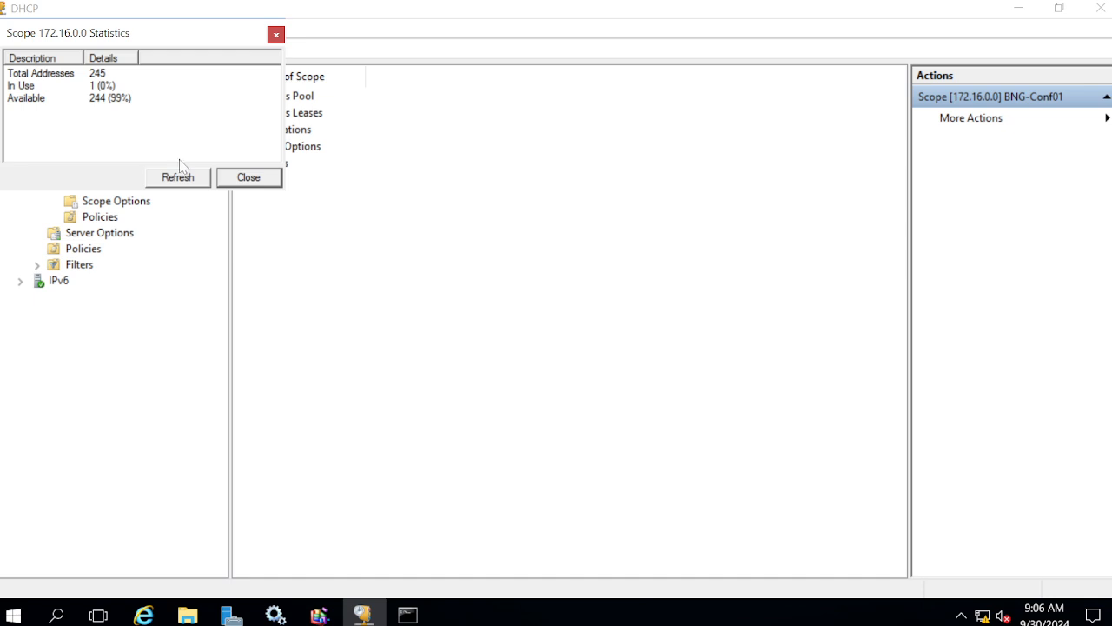
click(260, 182)
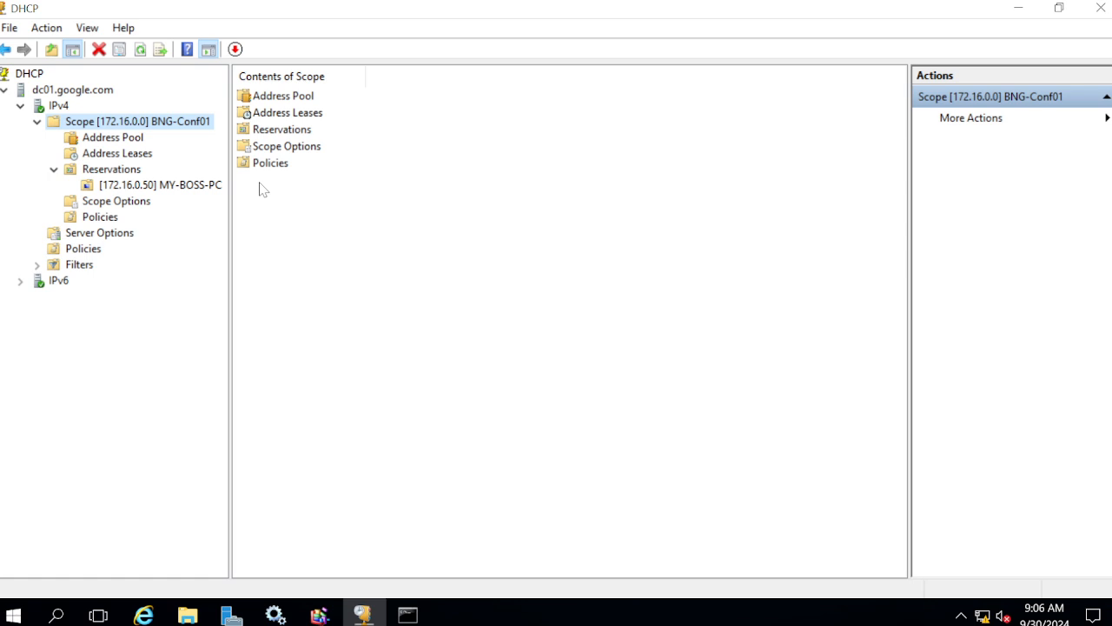
click(122, 136)
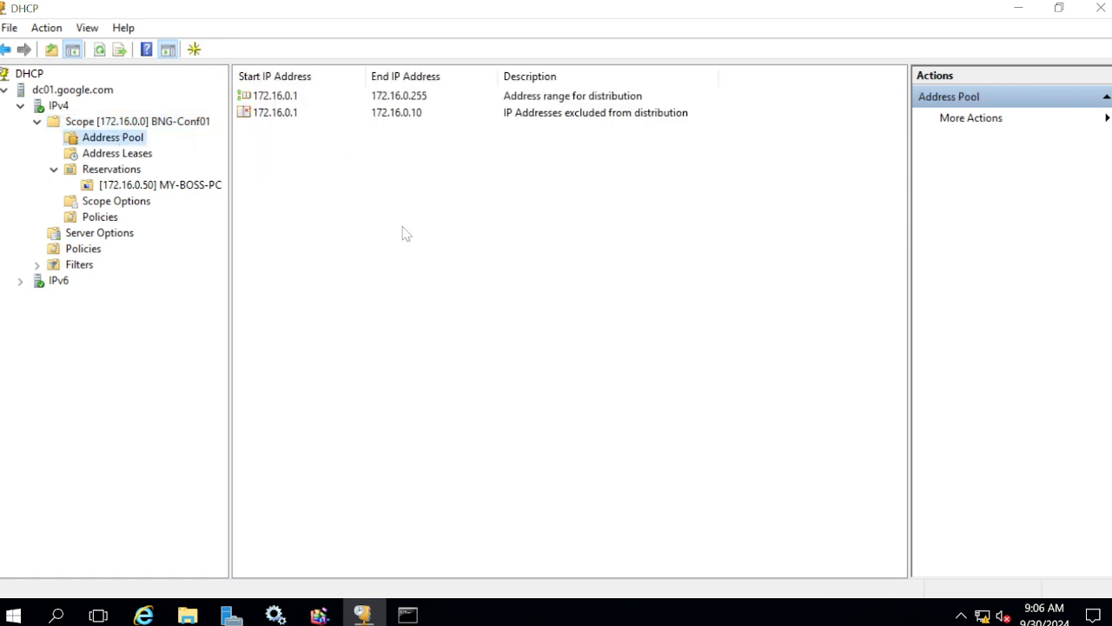
click(114, 187)
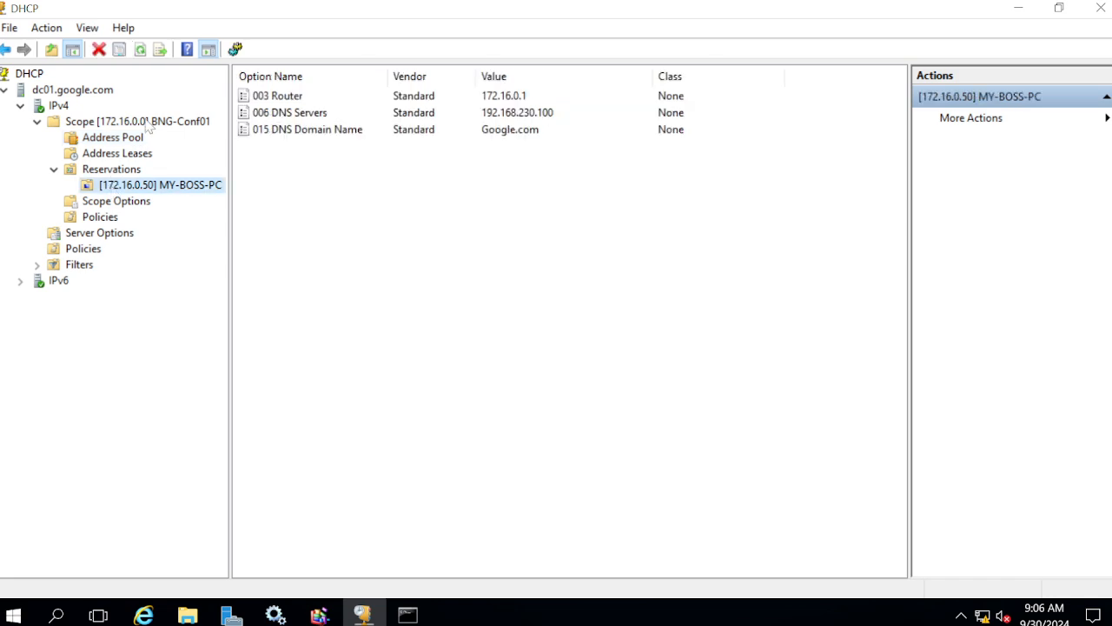
Check the lease duration in the BNG-Conf01 scope properties and close them without changes
click(148, 124)
right_click(148, 124)
click(214, 348)
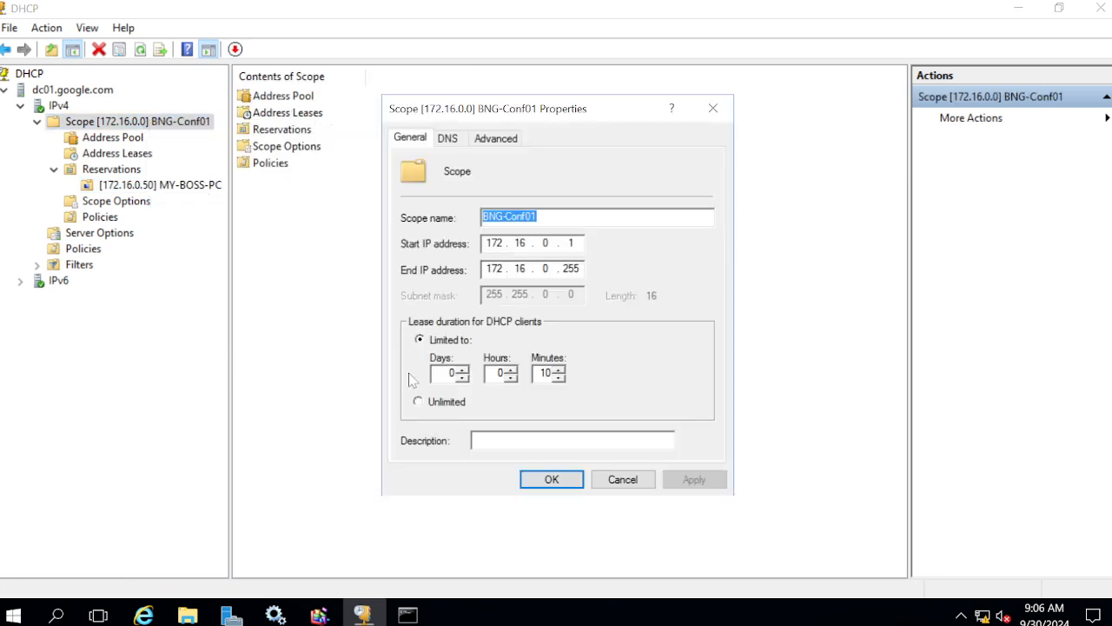
click(613, 479)
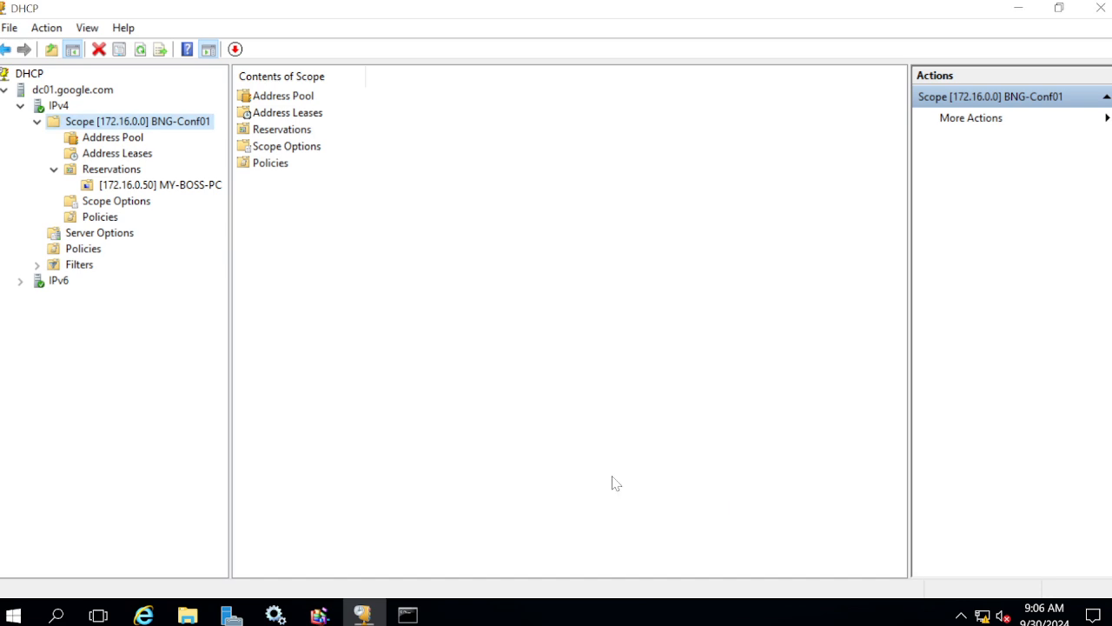
Back up the dc01.google.com DHCP server to a new Desktop folder named DHCP-BCAKUP
click(67, 91)
right_click(66, 97)
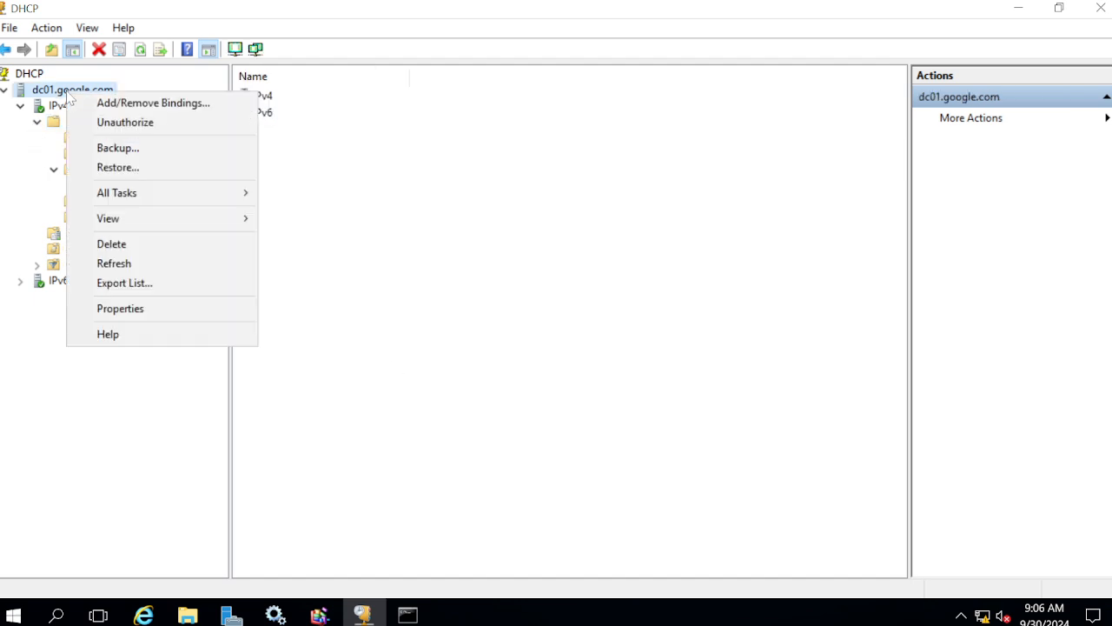
click(151, 151)
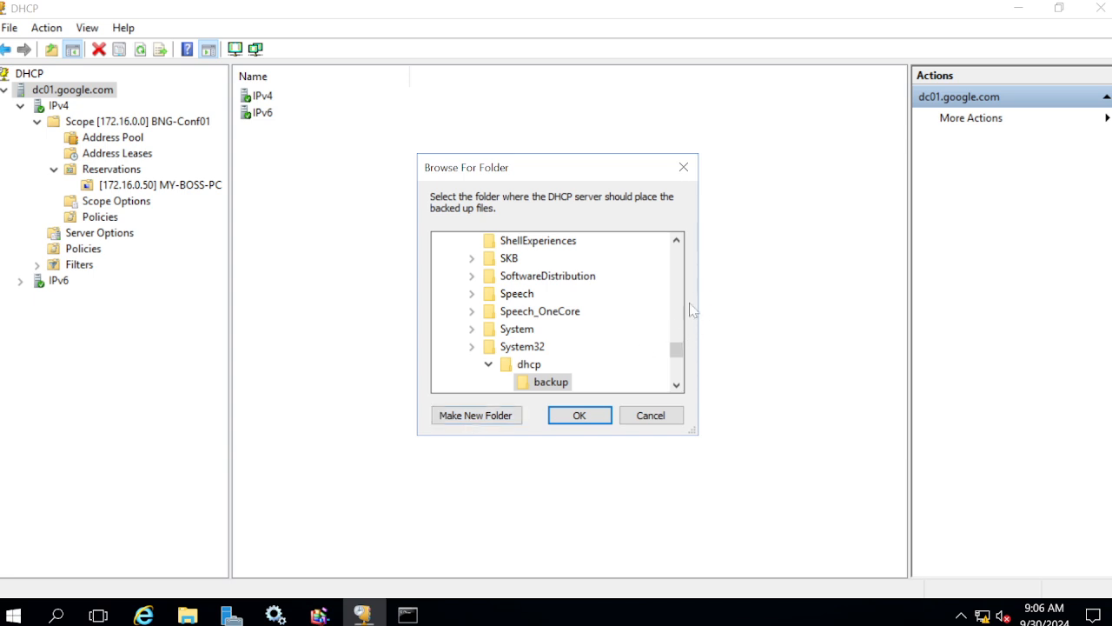
drag(676, 347, 693, 208)
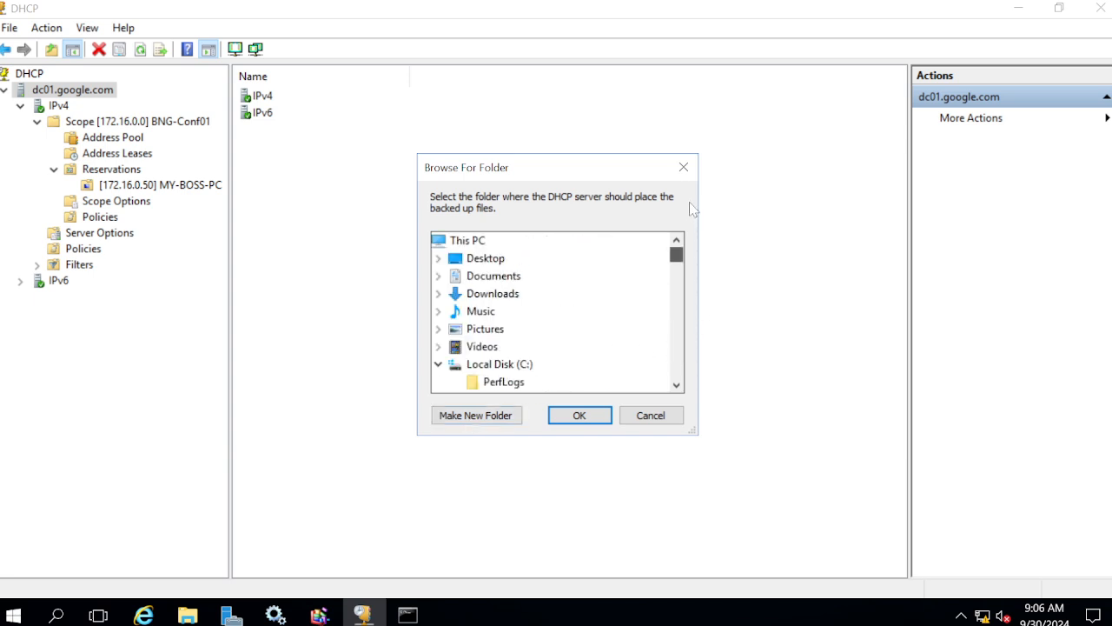
click(489, 259)
click(488, 415)
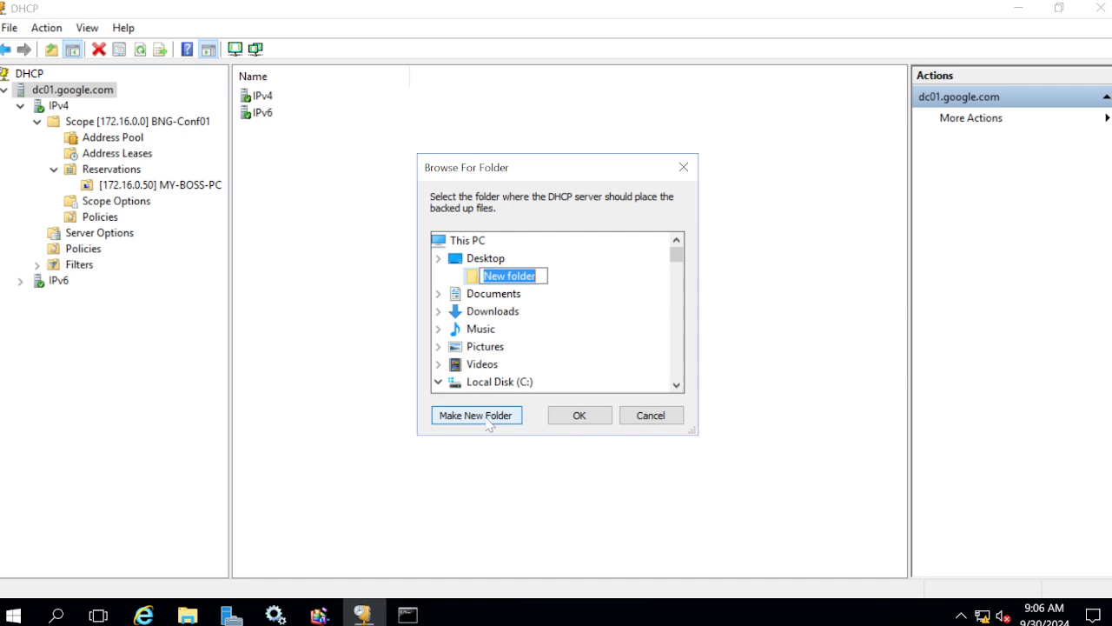
text(DHCP-BCAKUP)
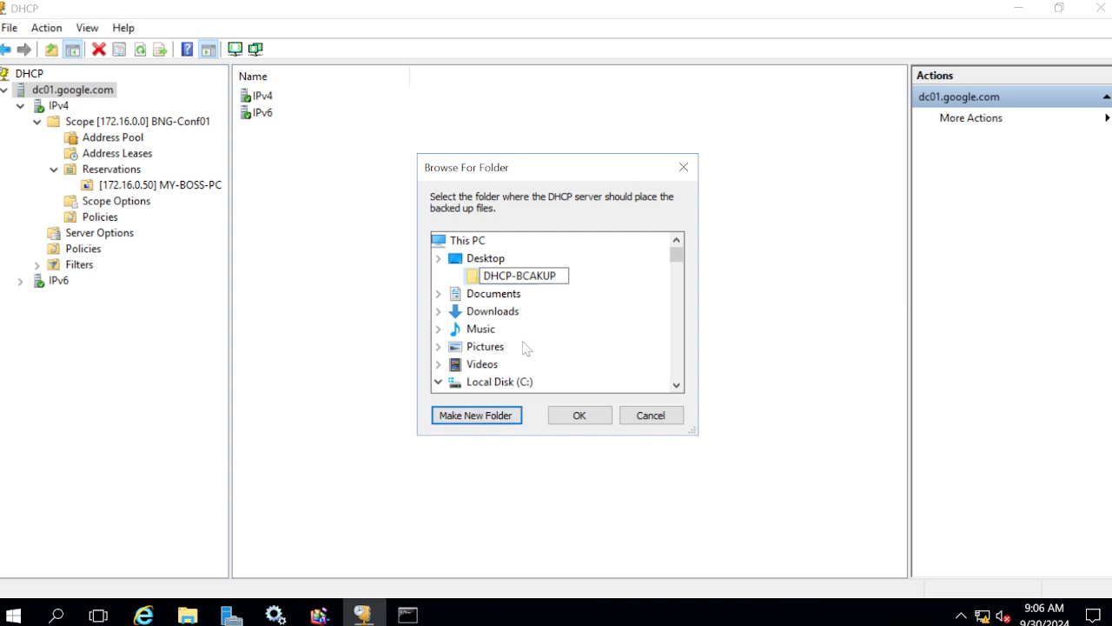
click(471, 277)
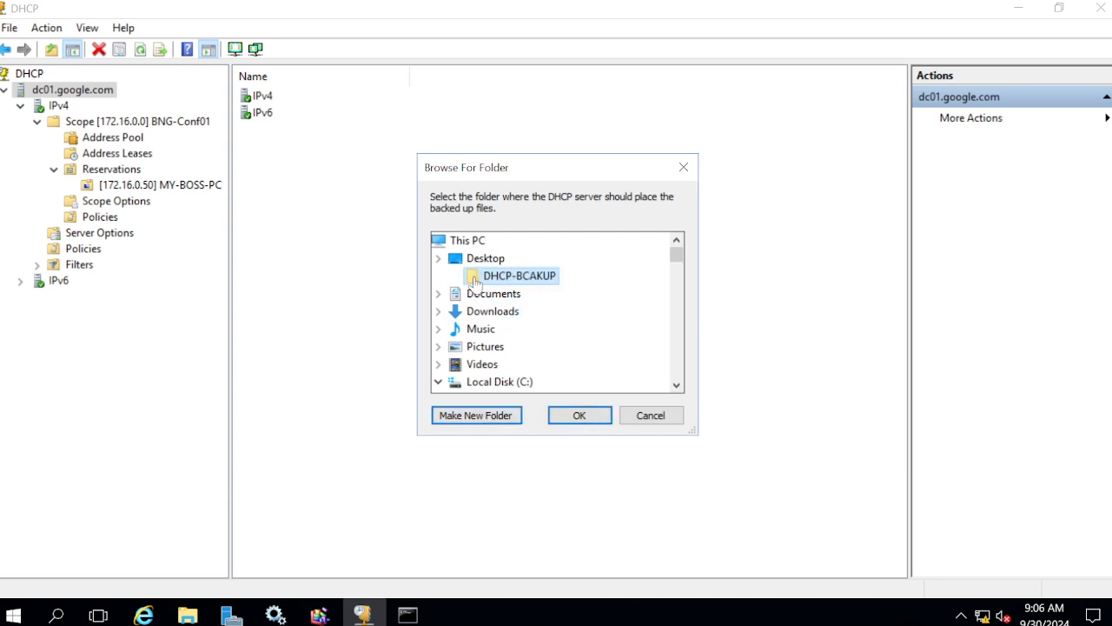
click(573, 417)
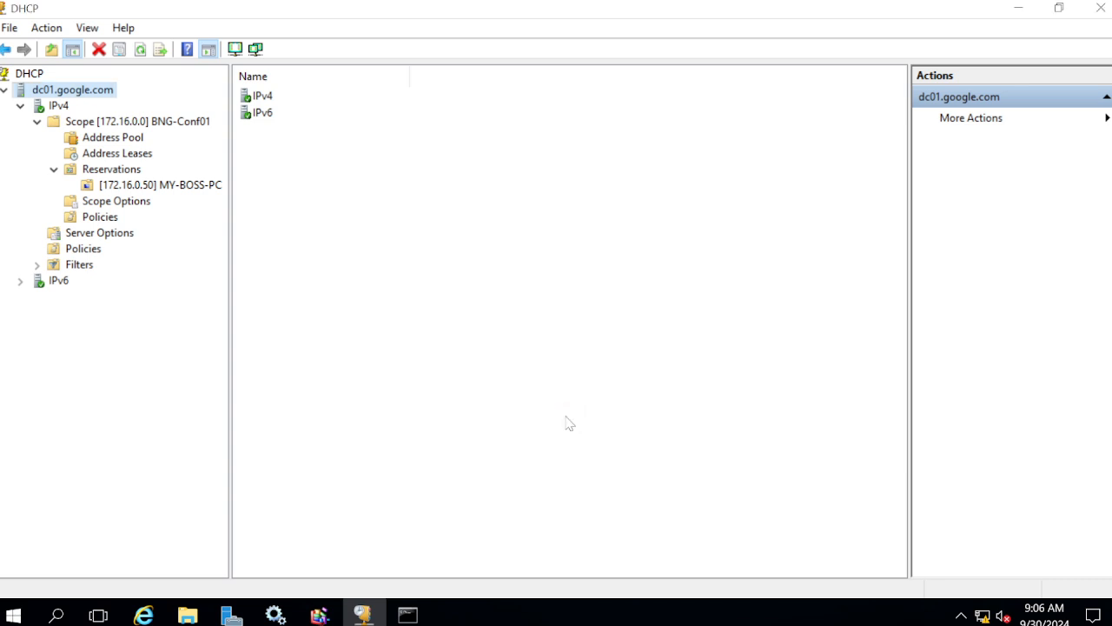
Check the contents of the DHCP-BCAKUP folder on the Desktop and close it
click(1018, 8)
click(1020, 9)
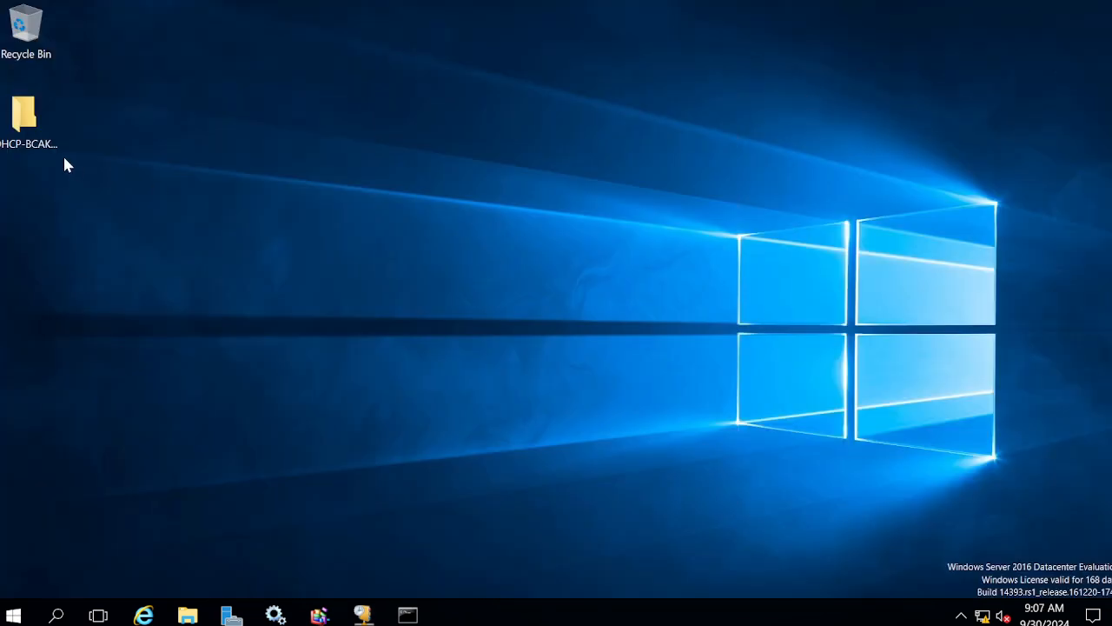
double_click(24, 117)
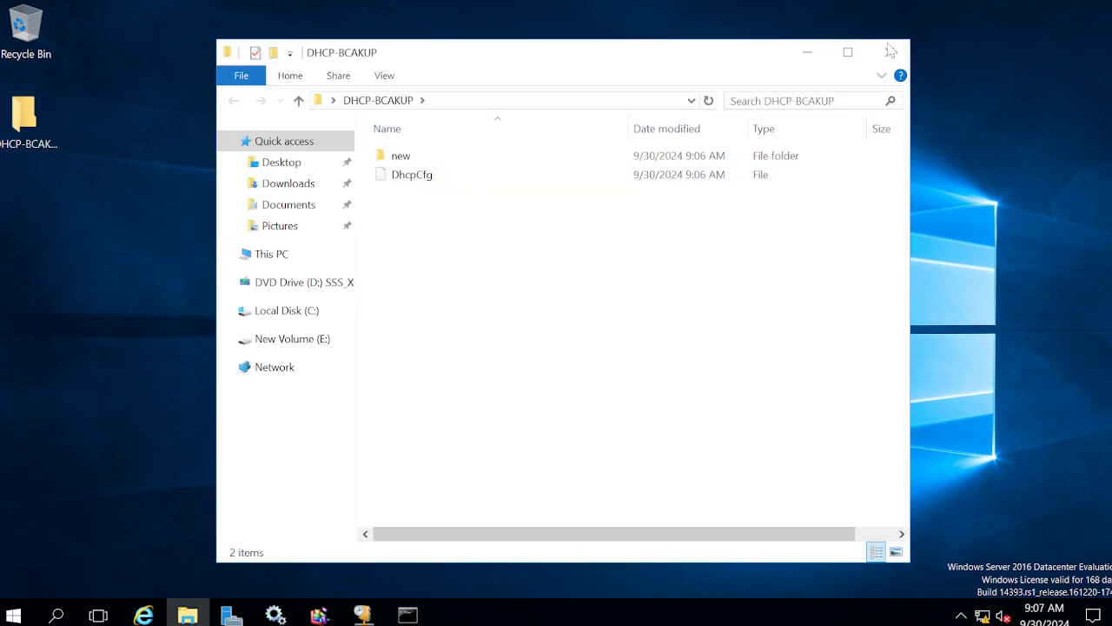
click(891, 50)
click(622, 487)
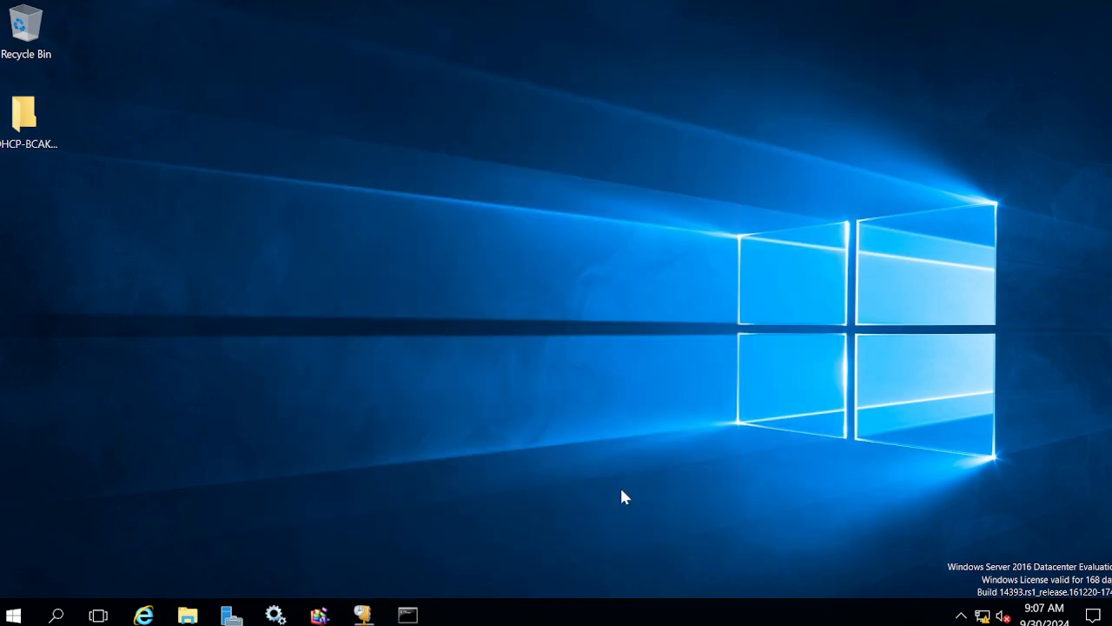
Delete the BNG-Conf01 scope from IPv4 in the DHCP console
click(363, 614)
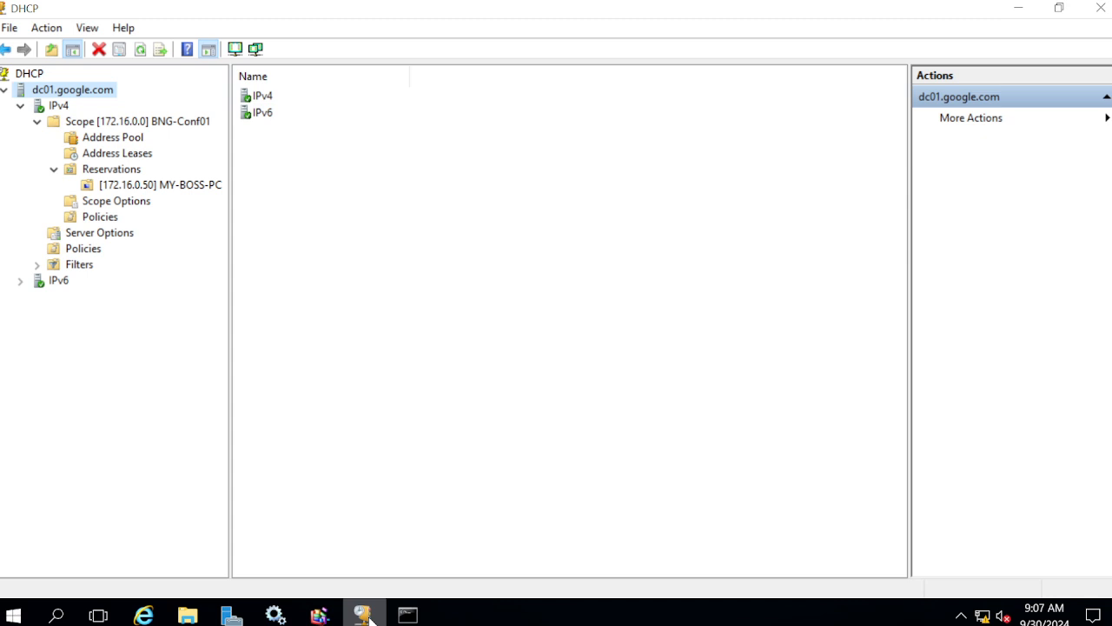
click(79, 124)
right_click(85, 127)
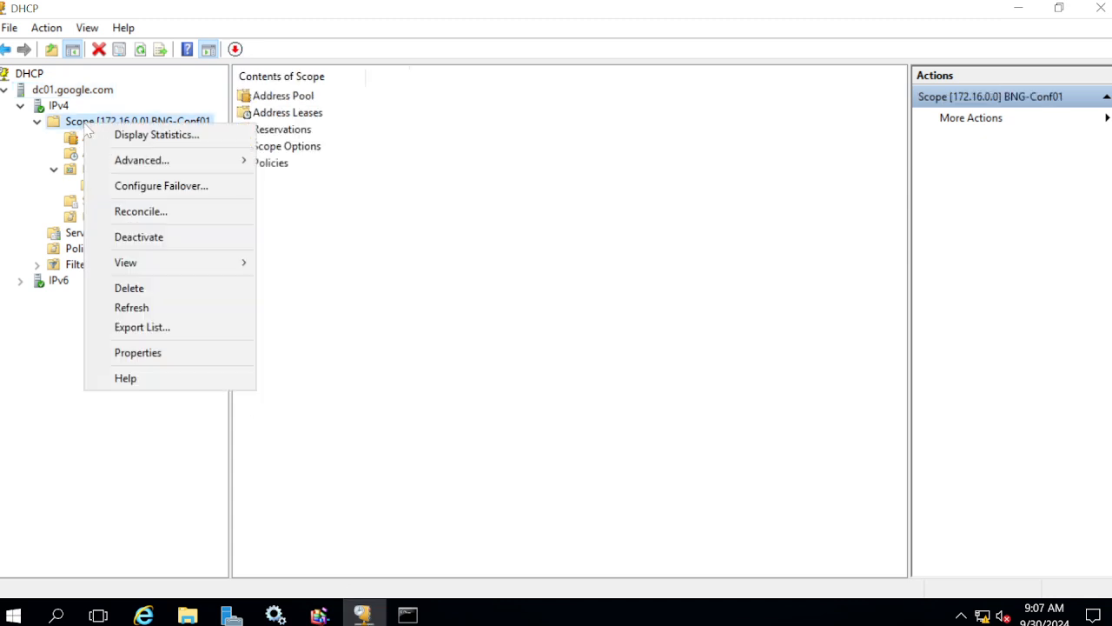
click(144, 289)
click(608, 382)
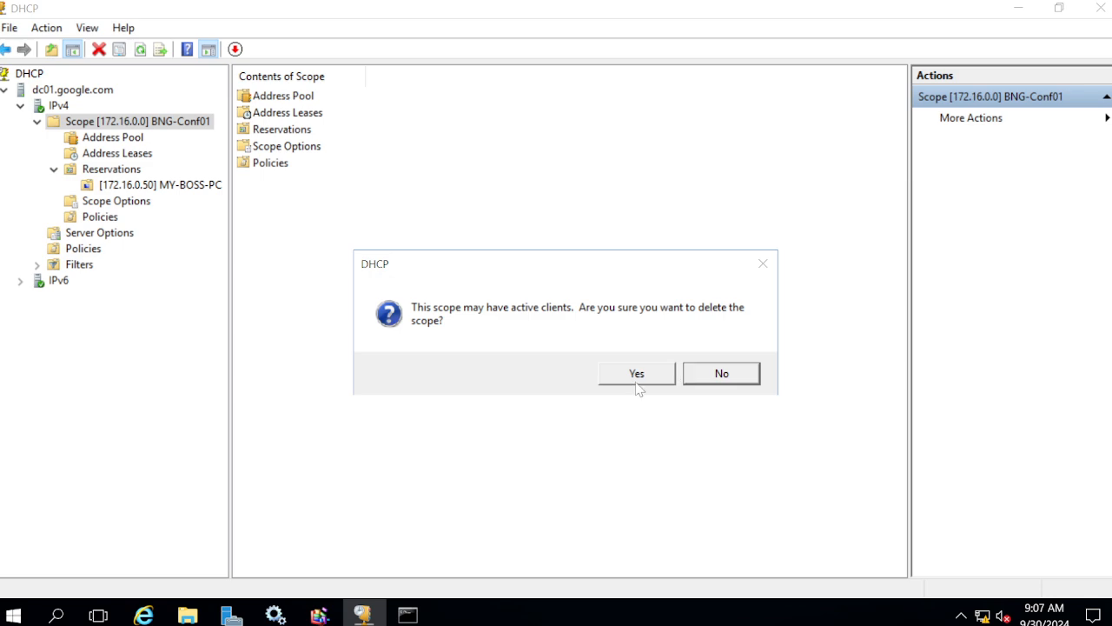
click(637, 383)
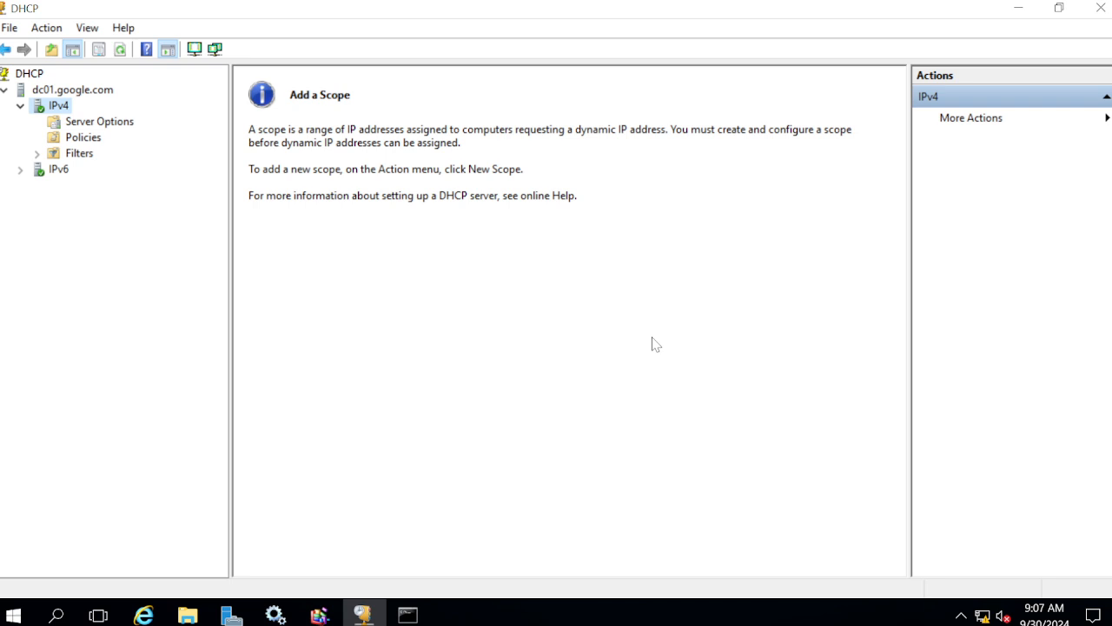
Try to restore the dc01.google.com DHCP server from the new subfolder of DHCP-BCAKUP, restart the service and check IPv4 for the scope
right_click(58, 106)
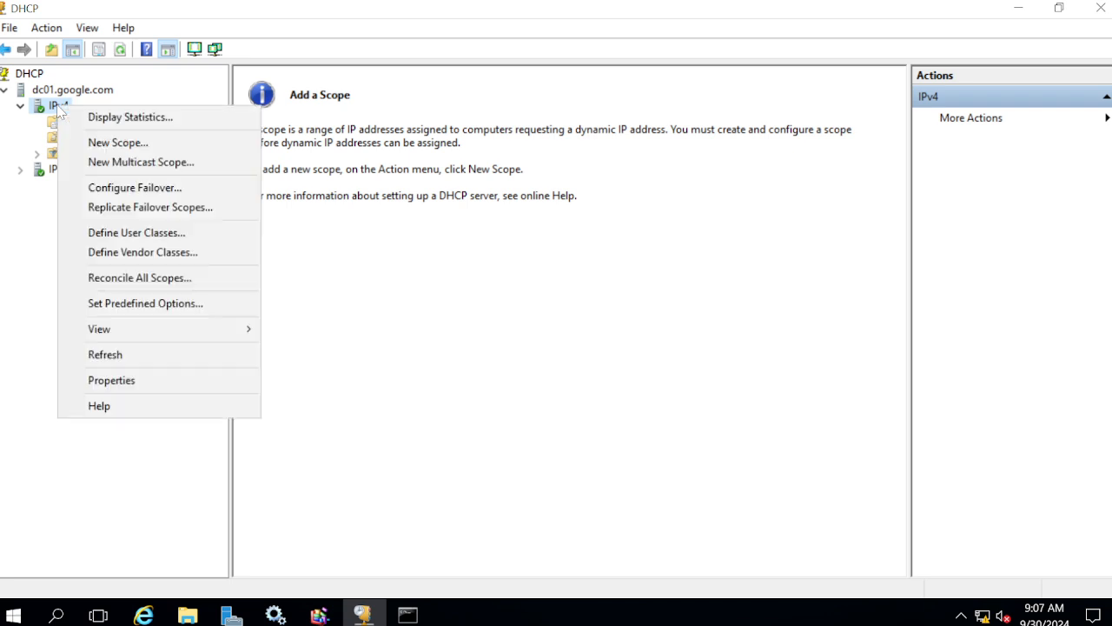
click(71, 94)
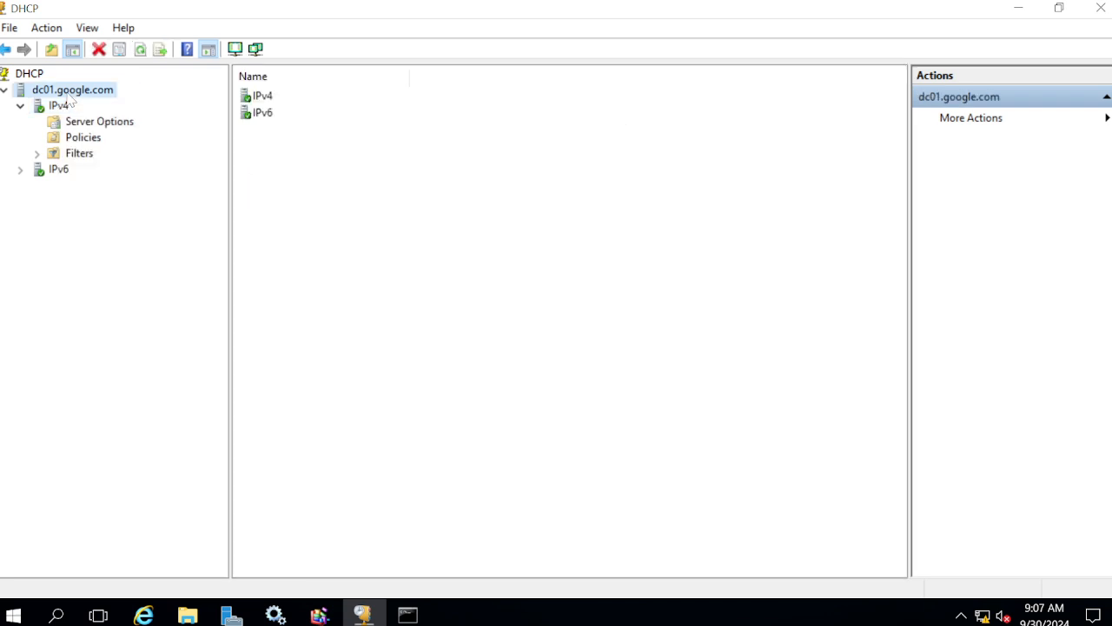
right_click(70, 95)
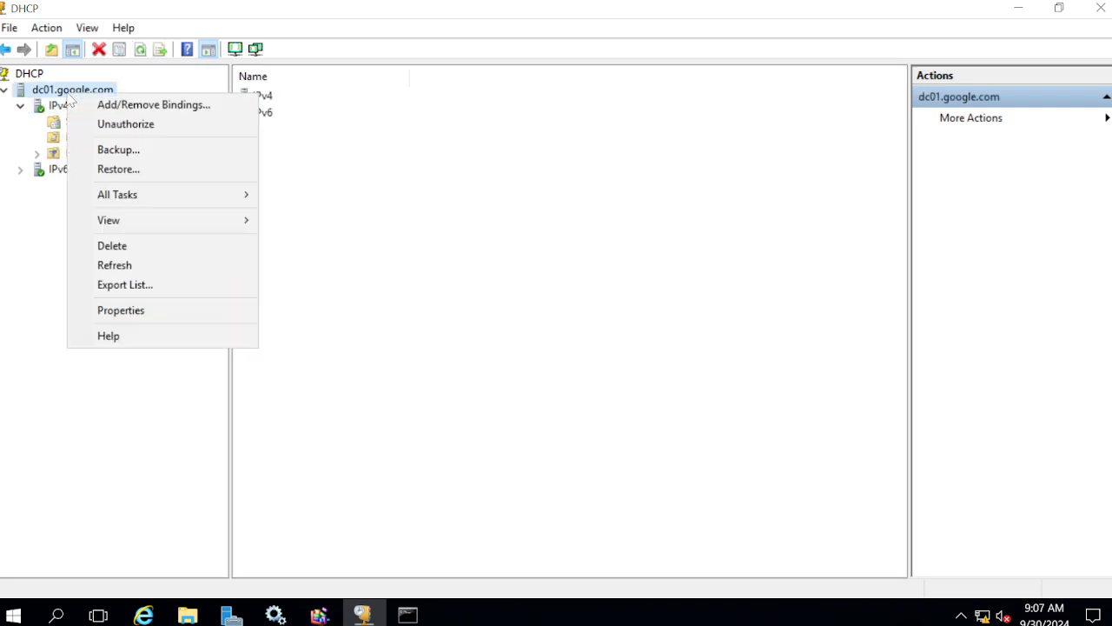
click(135, 169)
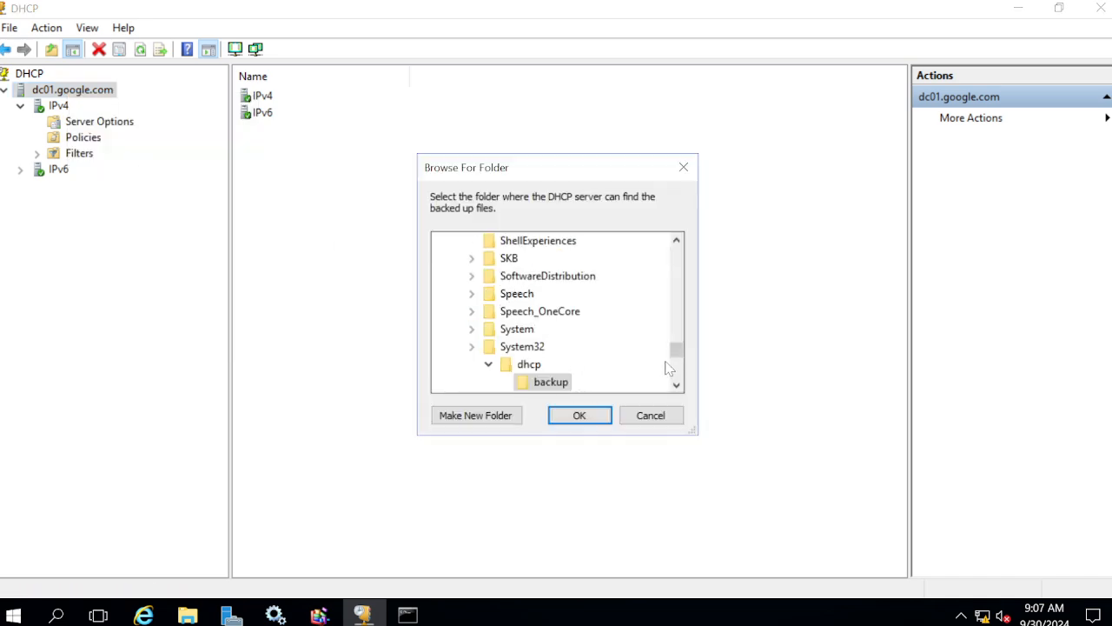
drag(679, 357, 678, 248)
click(476, 258)
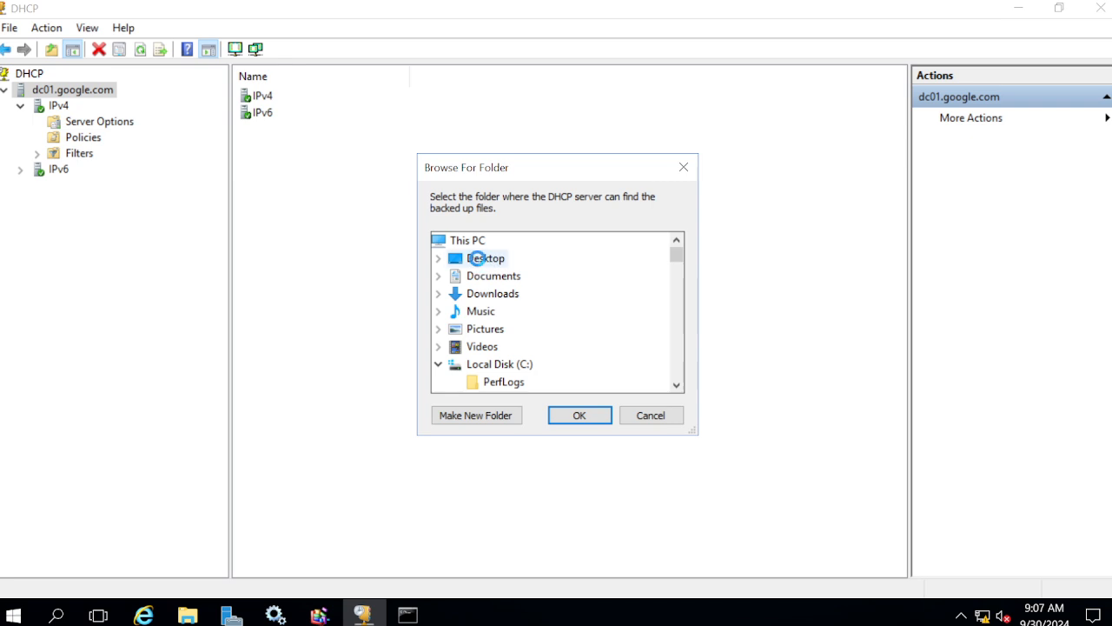
click(507, 294)
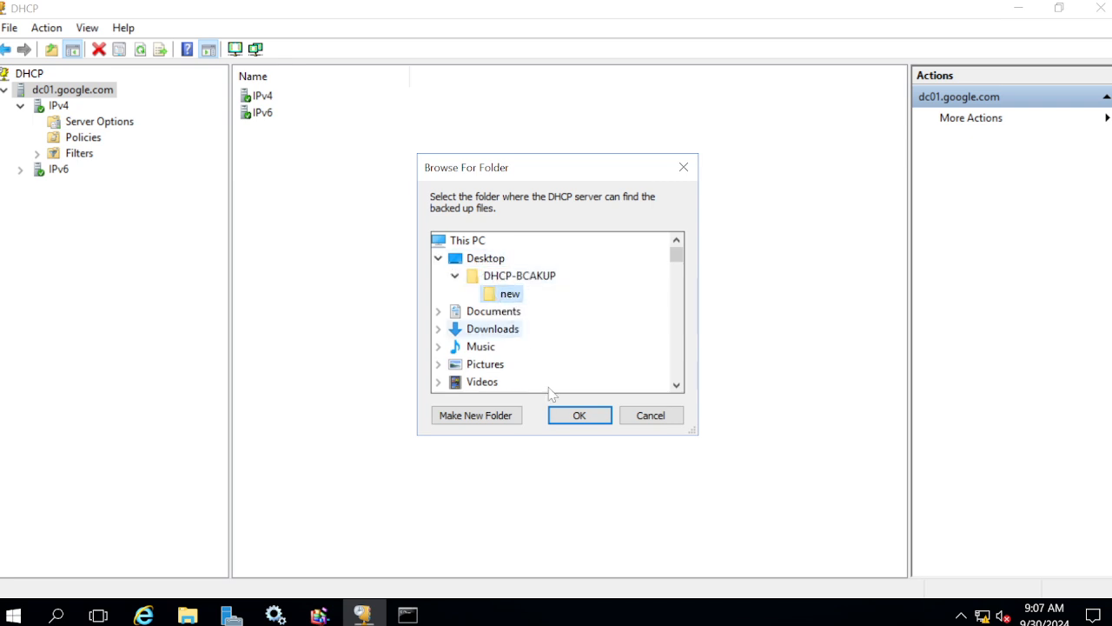
click(568, 416)
click(616, 379)
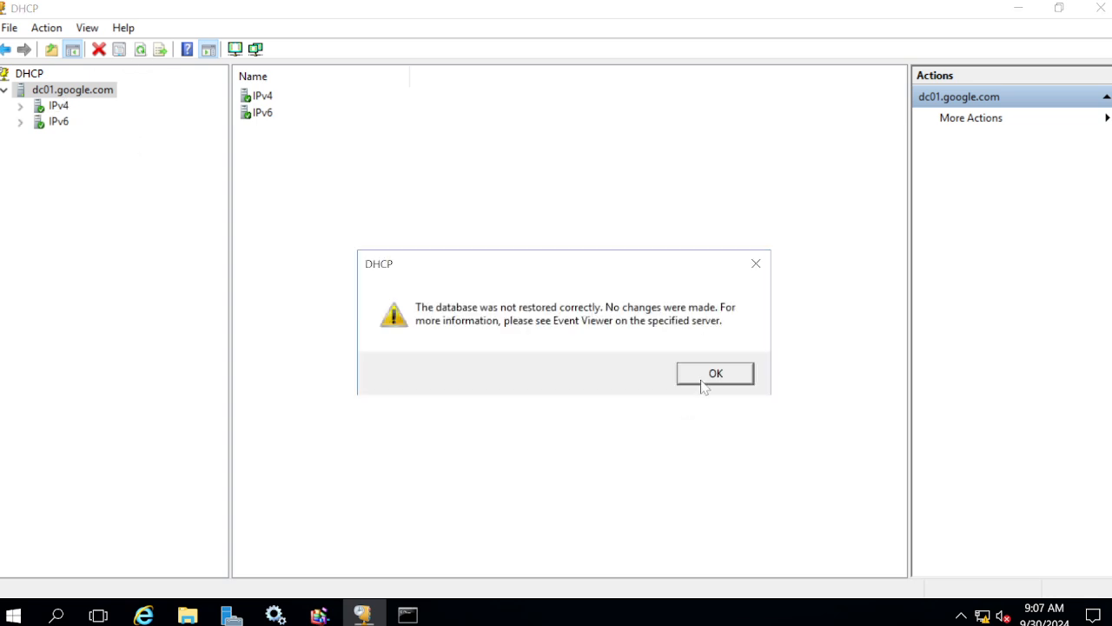
click(715, 372)
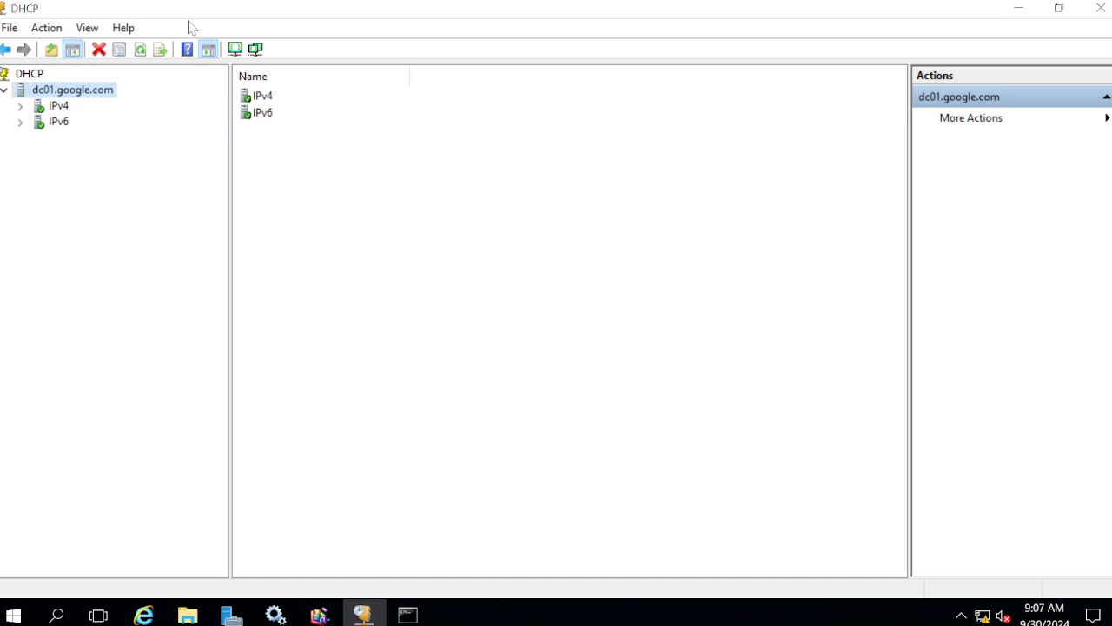
click(20, 106)
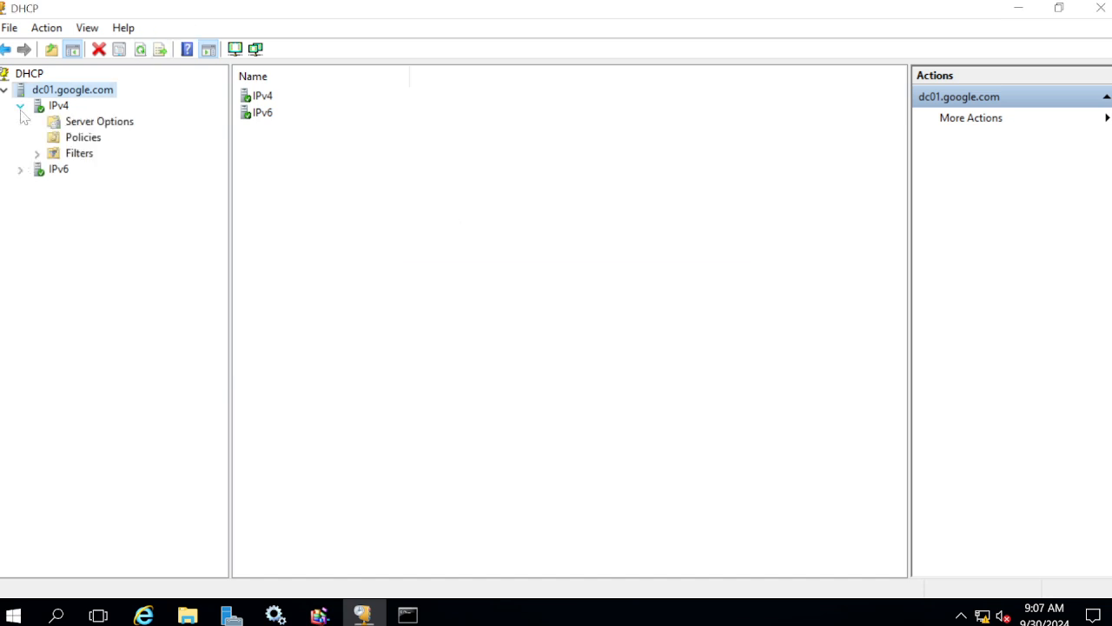
click(139, 49)
Close the DHCP console, reopen it maximized from Server Manager, and expand dc01.google.com and IPv4 in a widened tree
click(1101, 8)
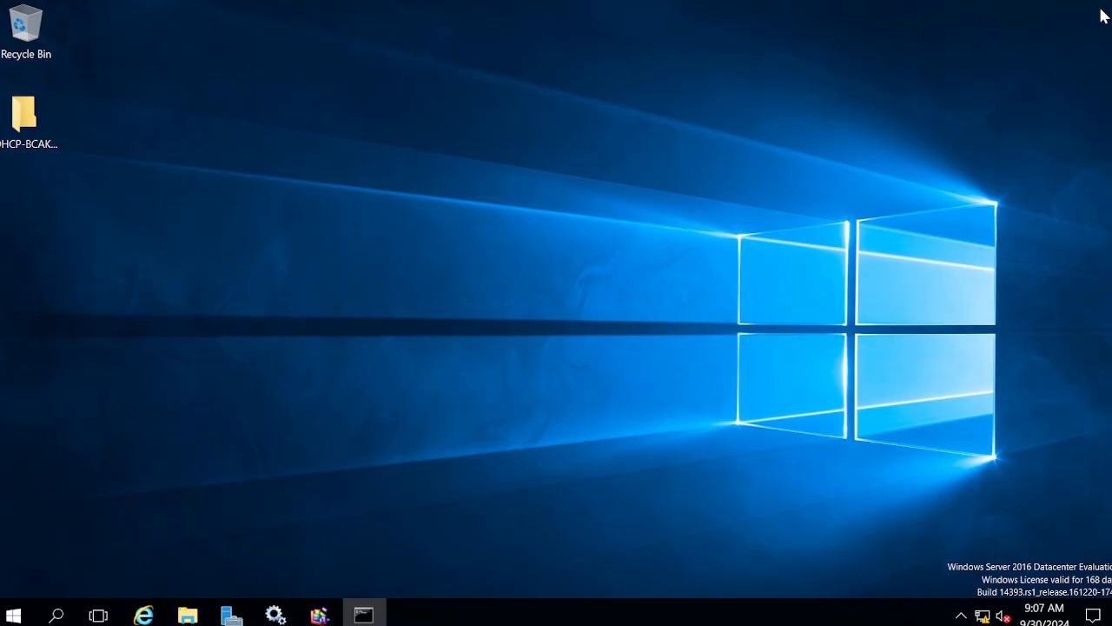
click(231, 614)
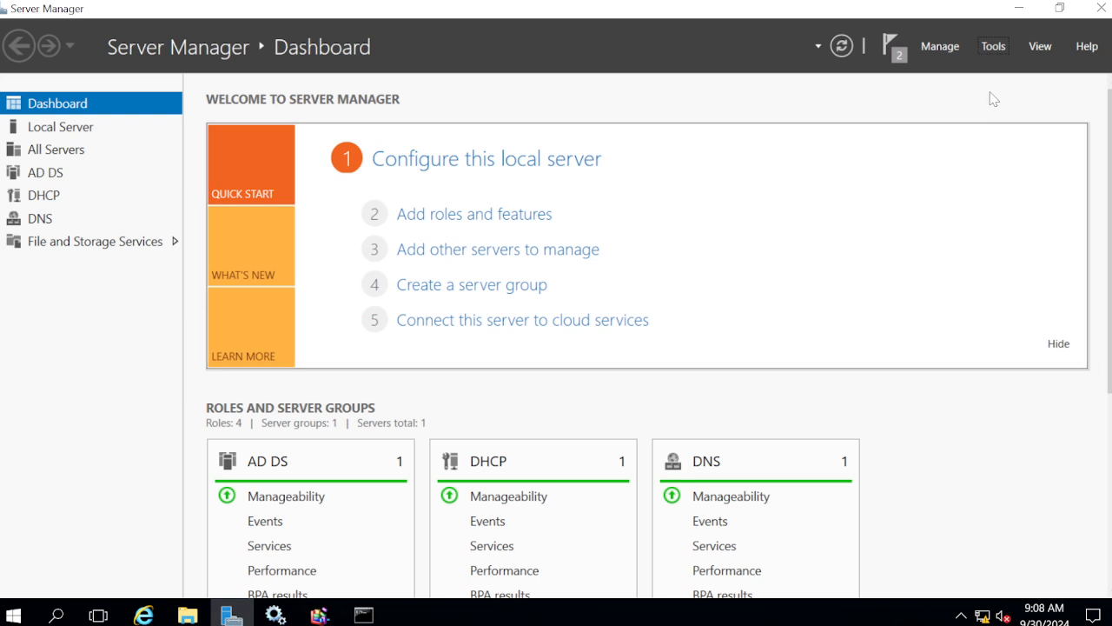
click(993, 45)
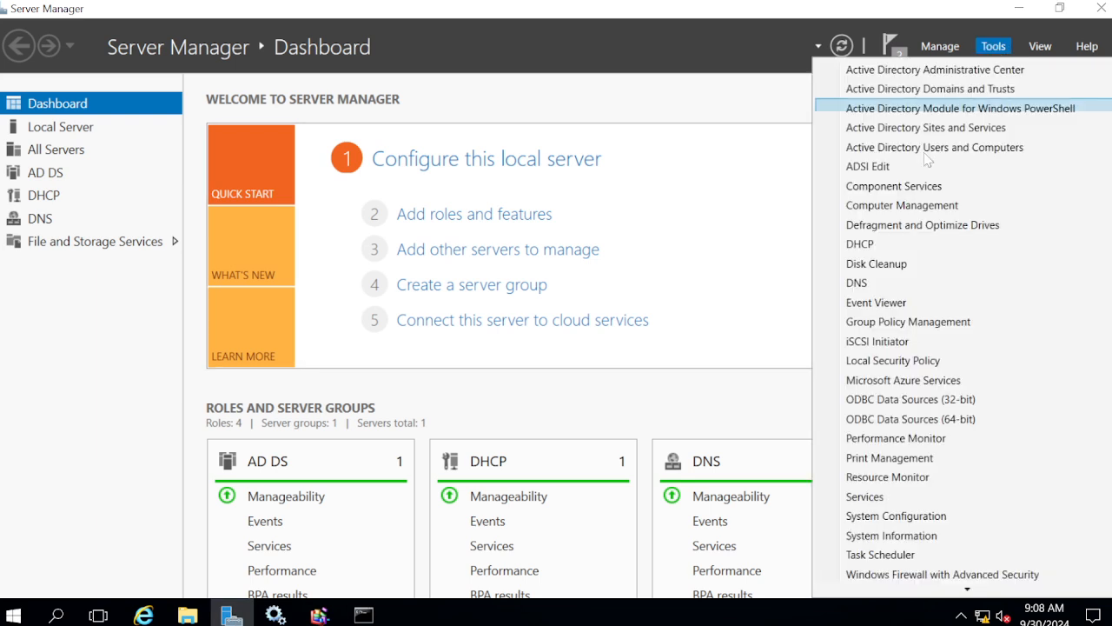
click(861, 244)
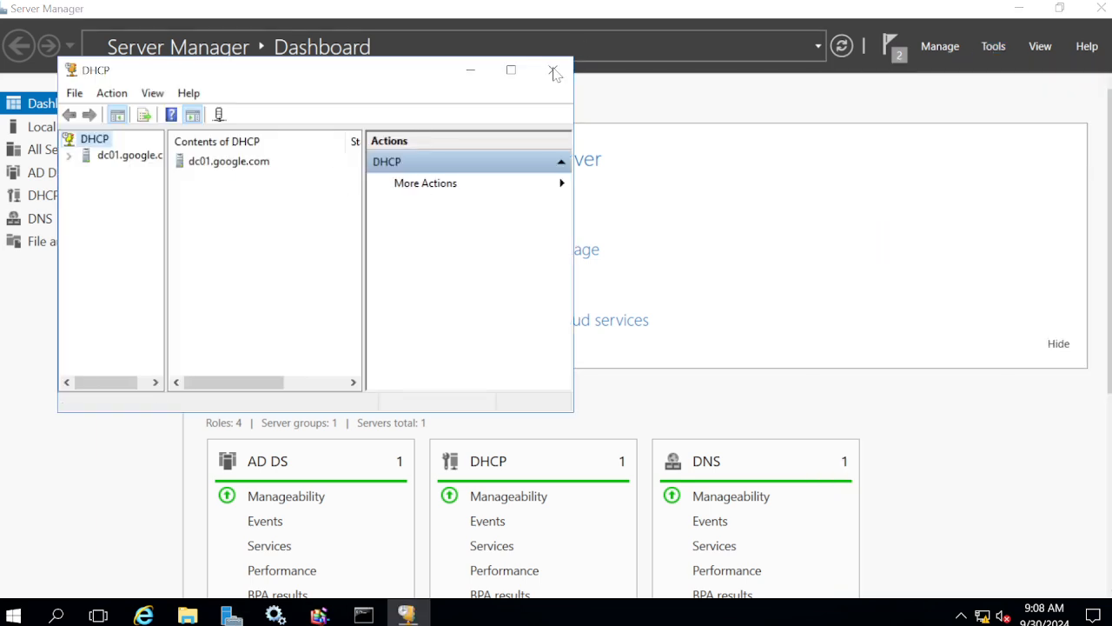
click(514, 73)
click(60, 90)
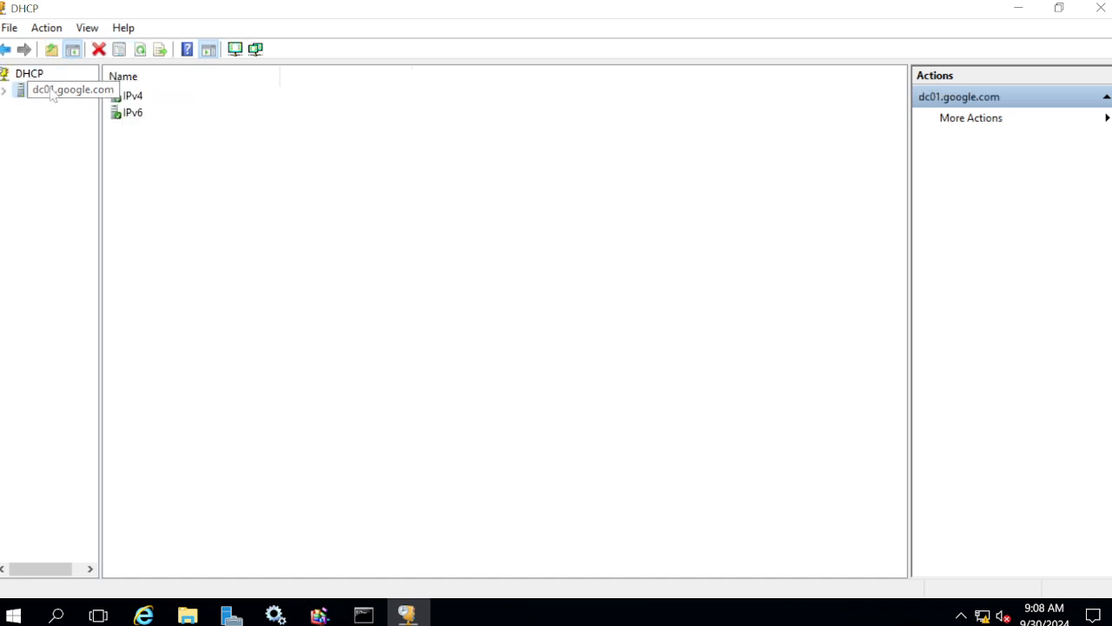
click(5, 93)
click(20, 105)
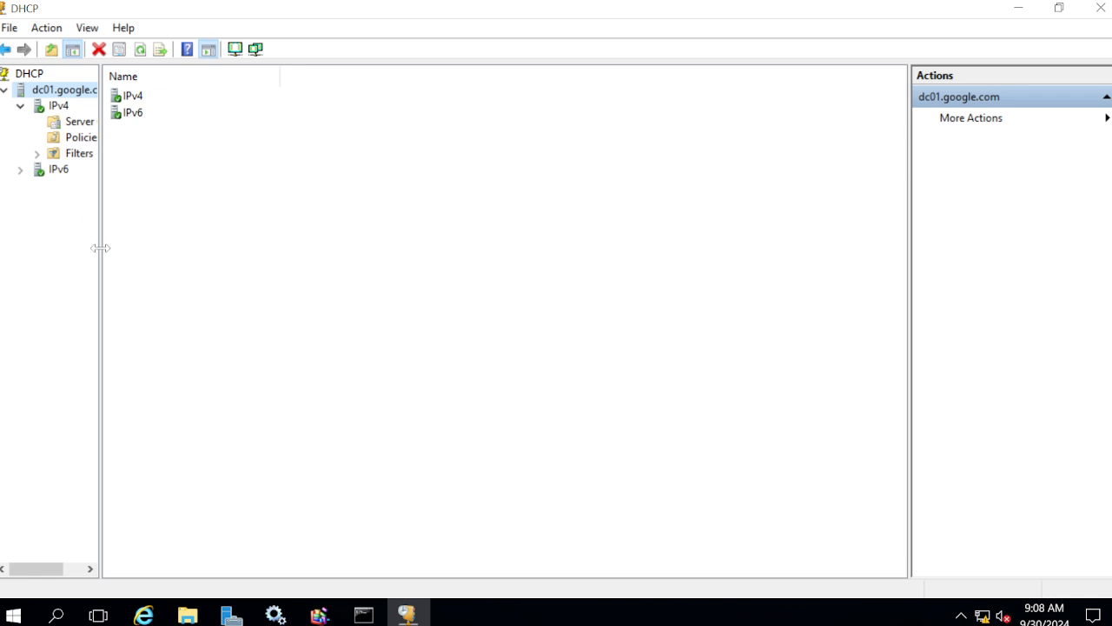
drag(101, 249, 244, 269)
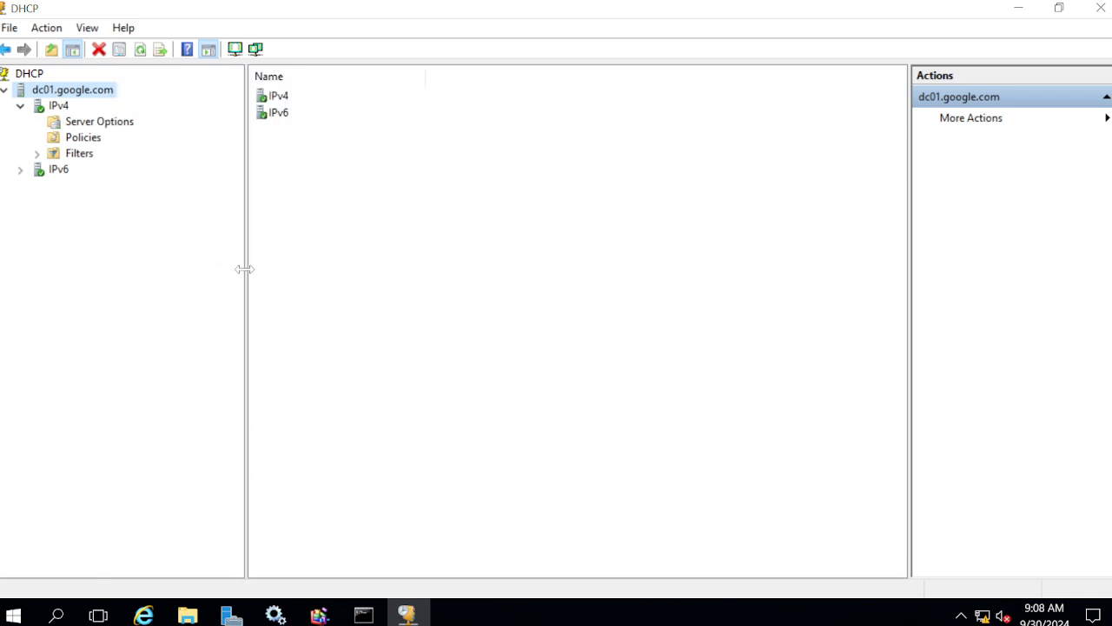
Unauthorize the dc01.google.com DHCP server and refresh its status
right_click(58, 95)
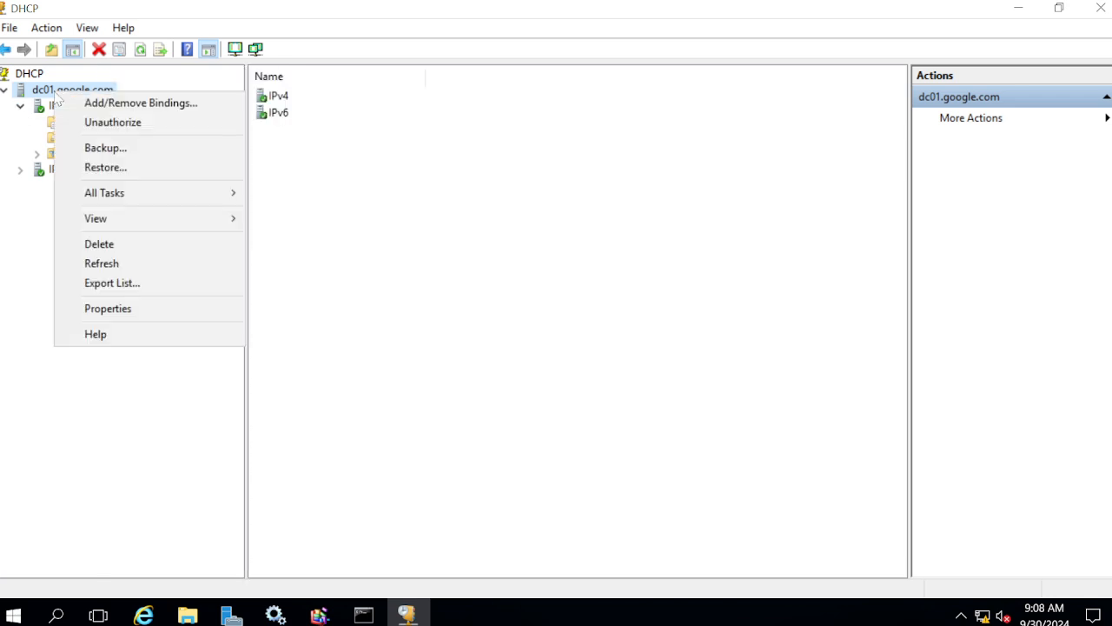
click(87, 126)
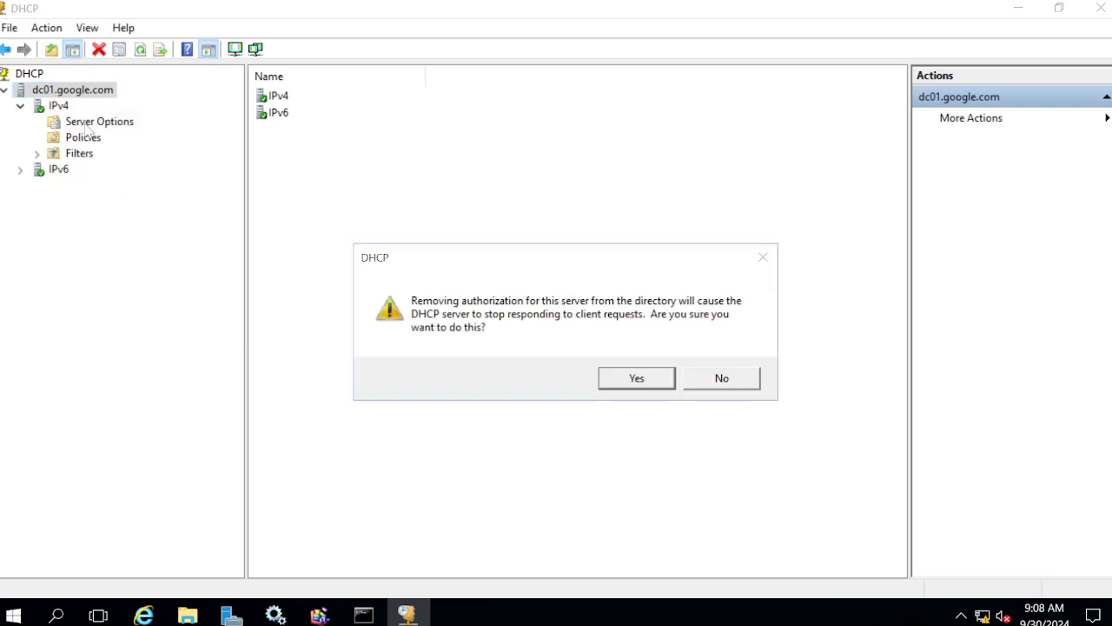
click(628, 379)
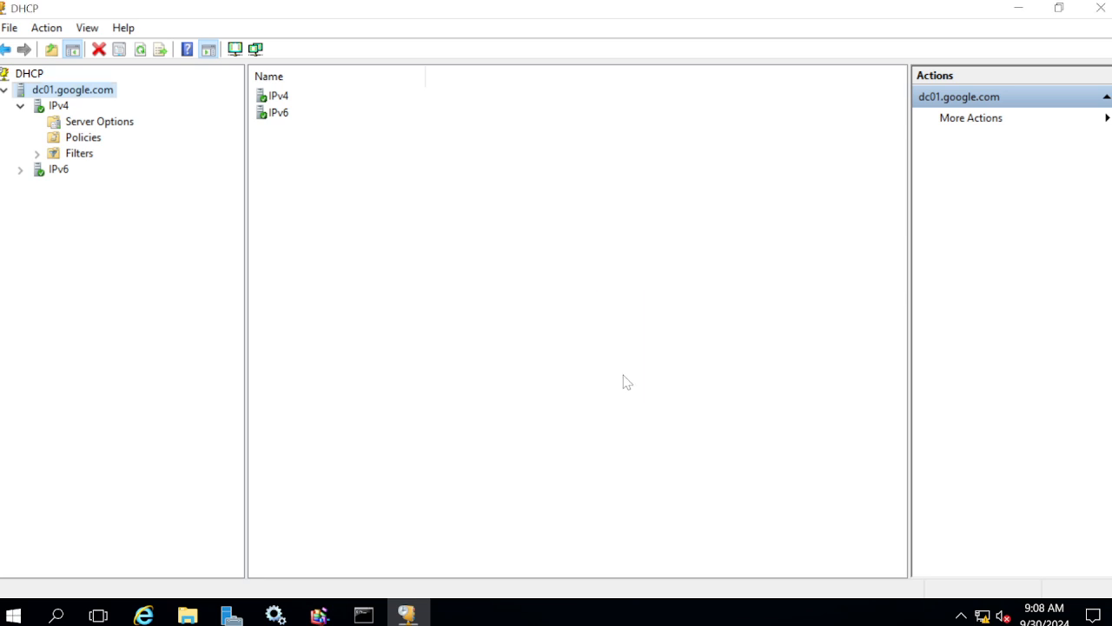
right_click(43, 90)
click(140, 49)
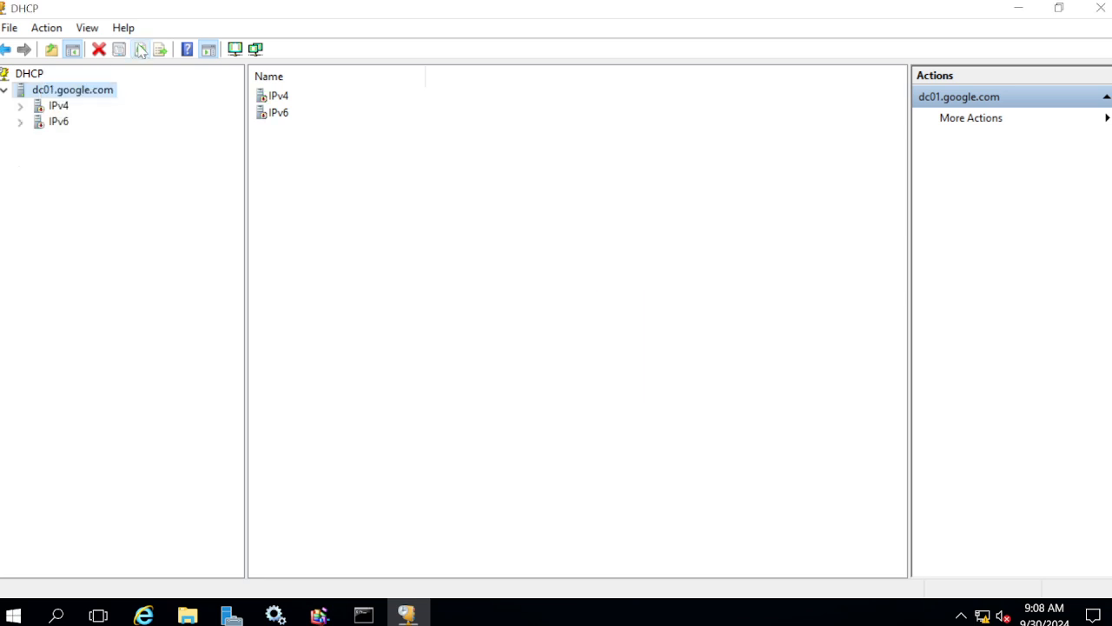
Retry restoring the unauthorized dc01.google.com server from the new subfolder of DHCP-BCAKUP, restarting the service, and recheck IPv4
right_click(68, 91)
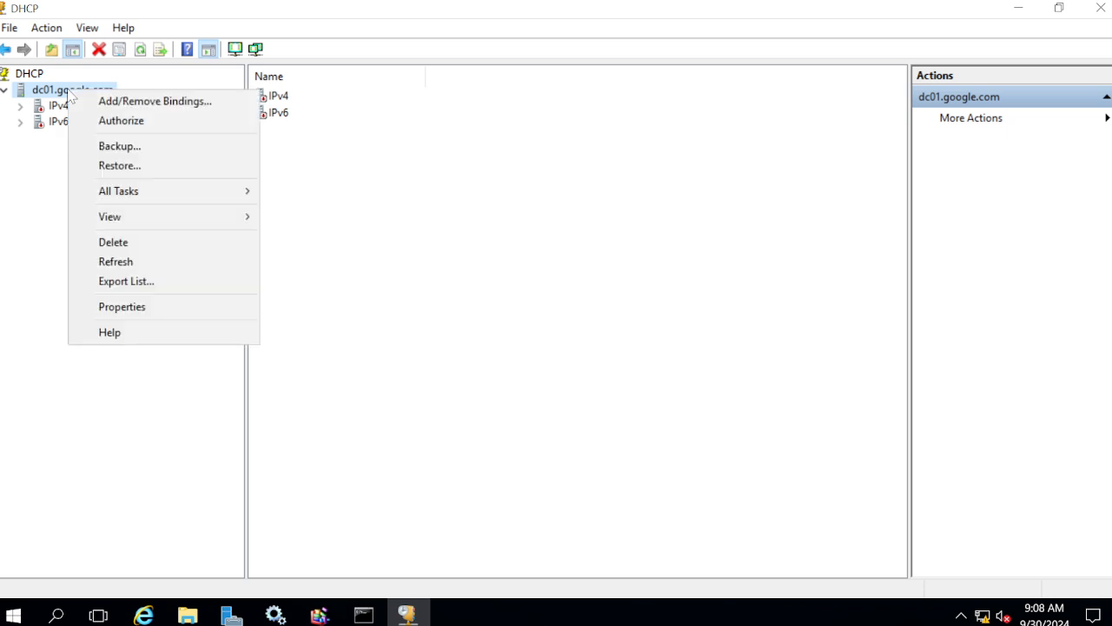
click(117, 166)
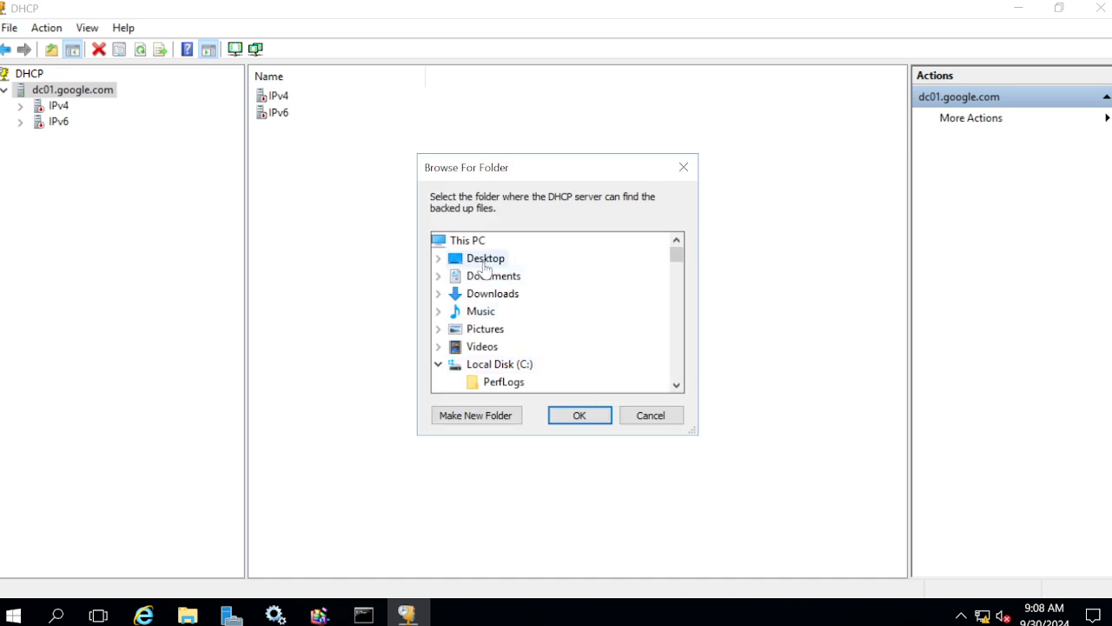
double_click(478, 258)
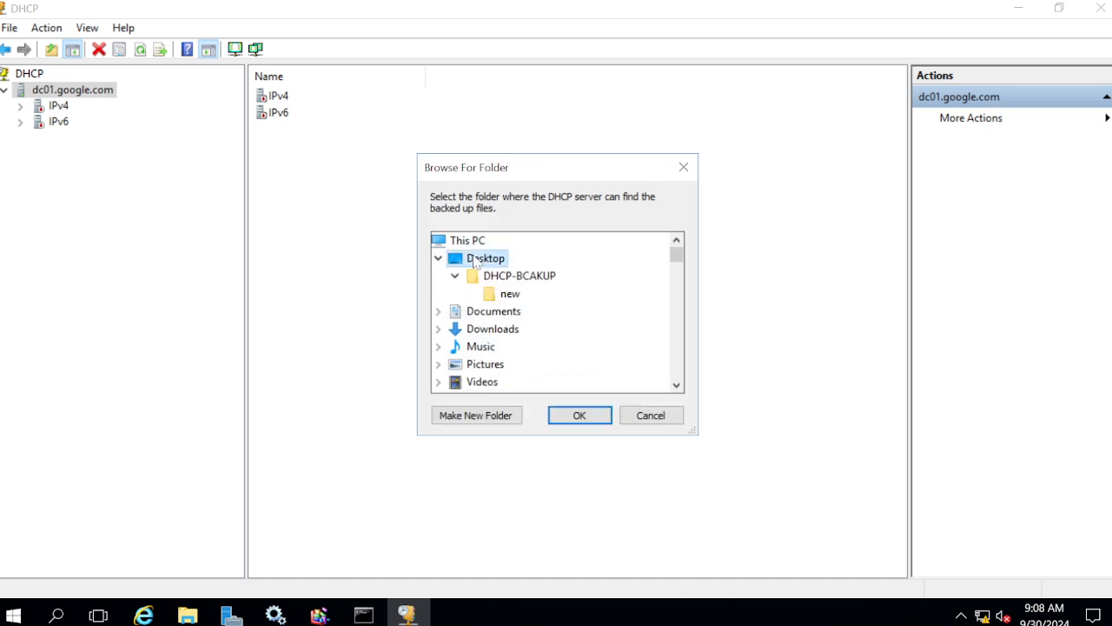
click(494, 293)
click(580, 416)
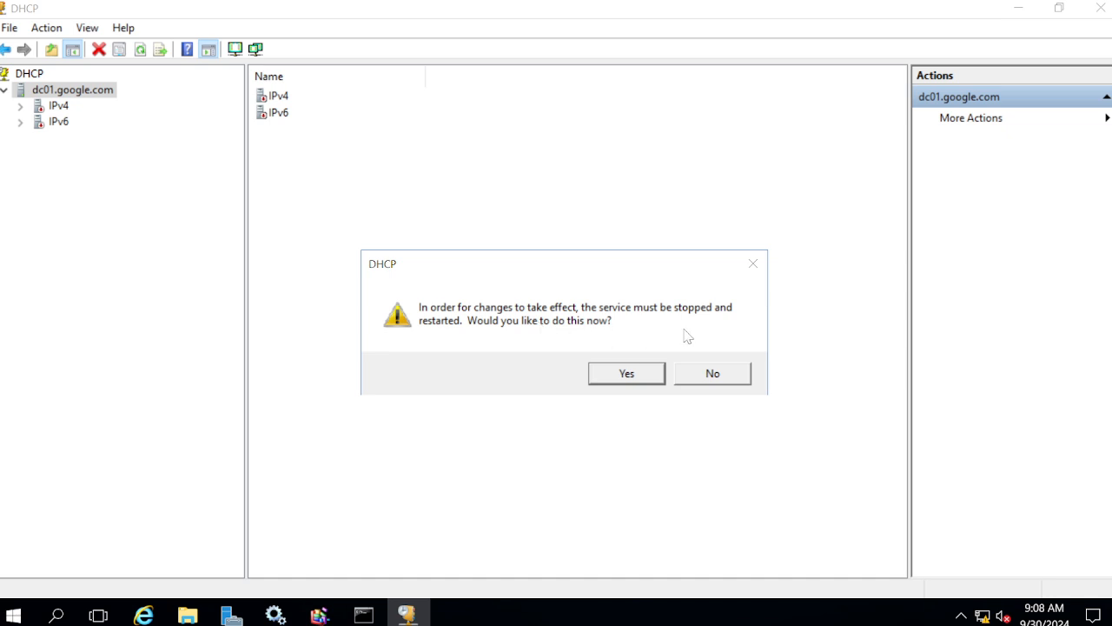
click(627, 374)
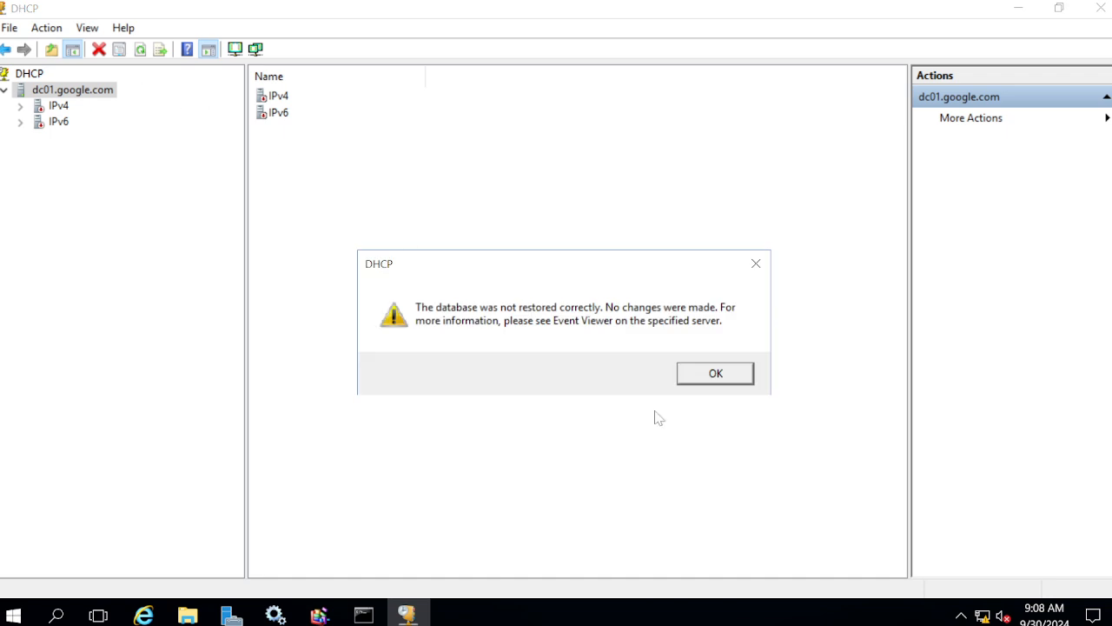
click(719, 370)
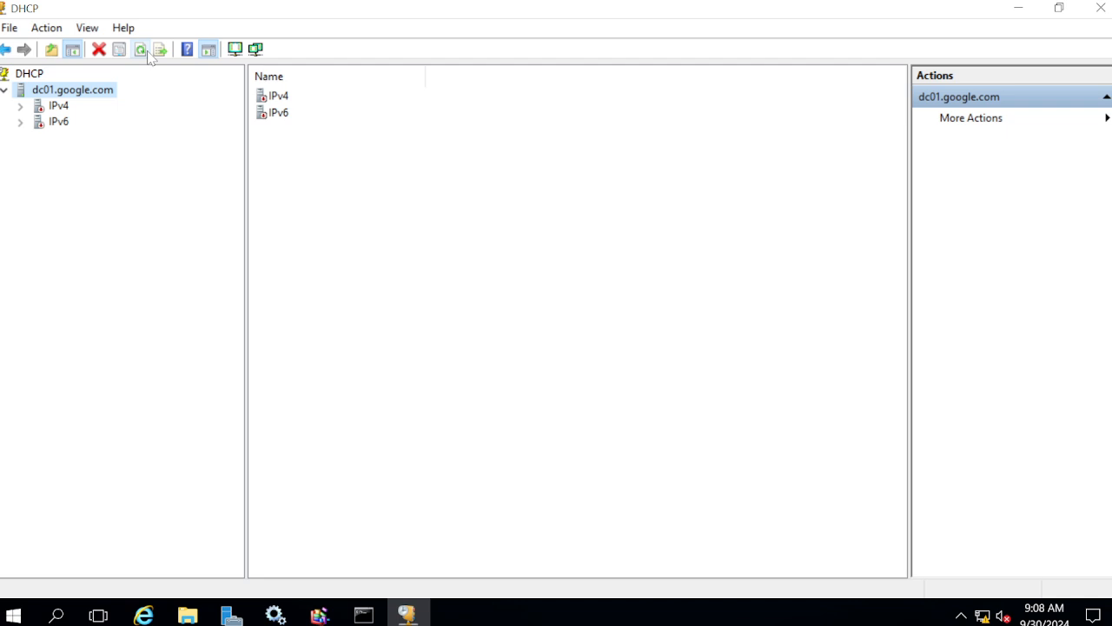
click(20, 106)
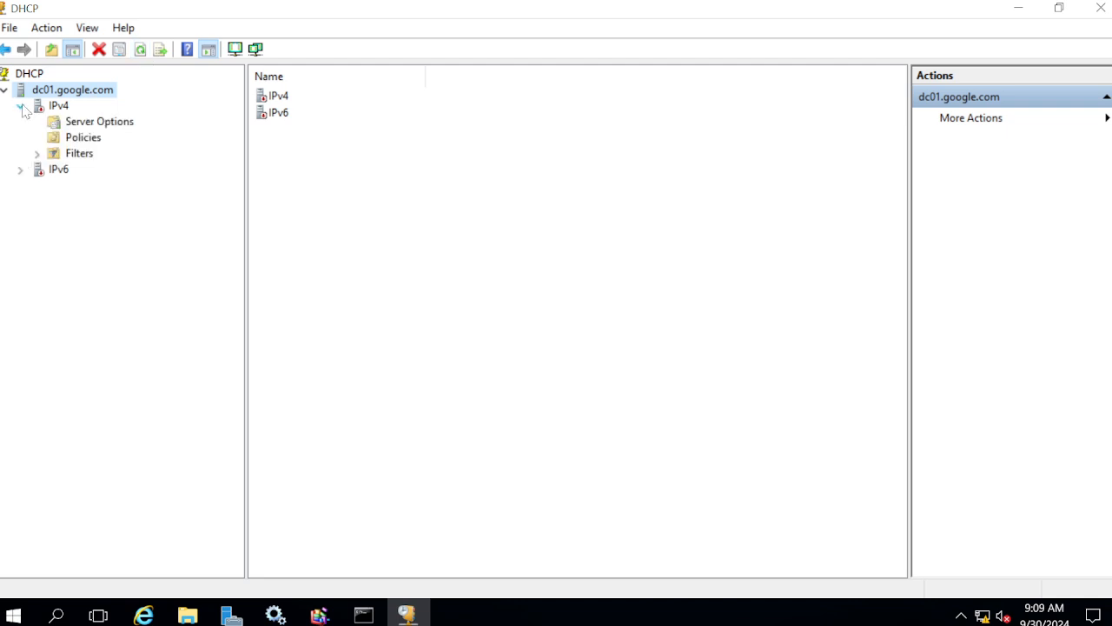
Authorize the dc01.google.com DHCP server again
right_click(67, 90)
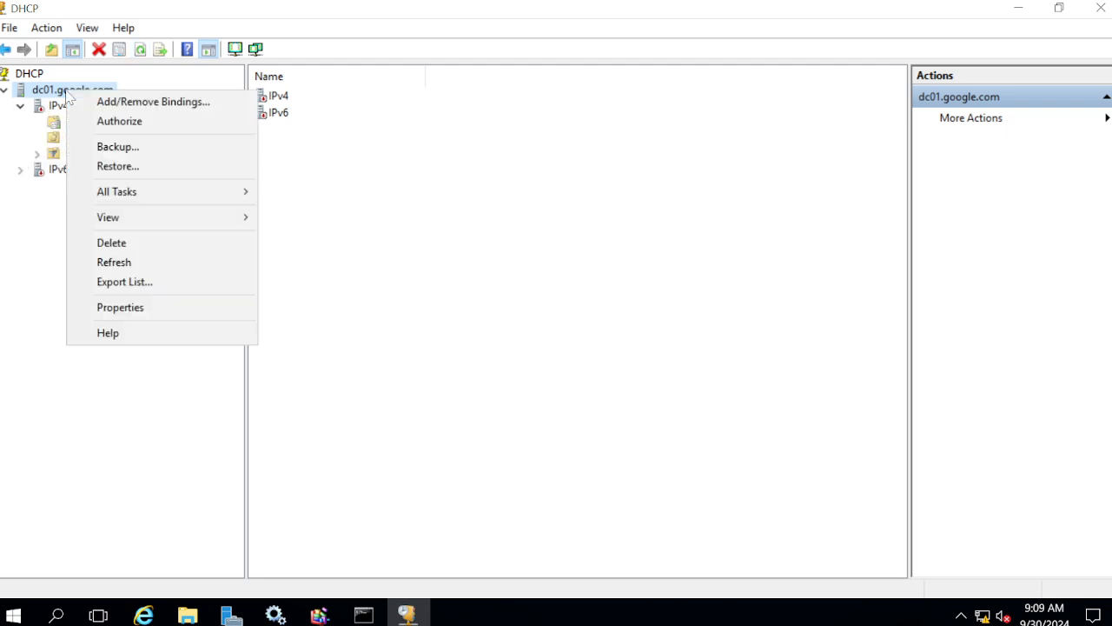
click(133, 134)
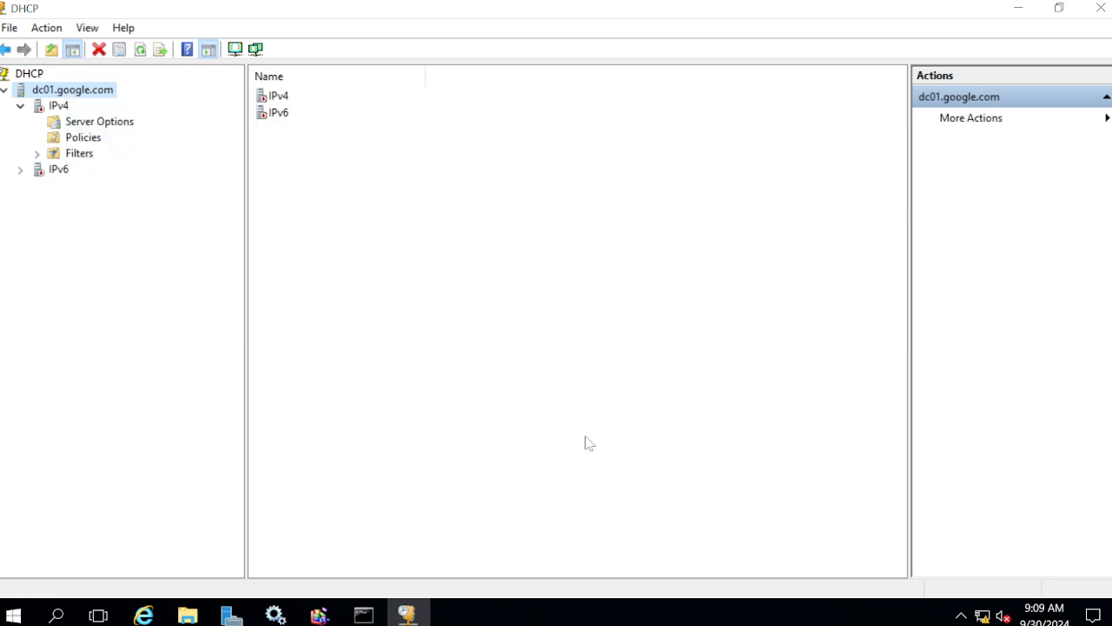
Launch Event Viewer with eventvwr.msc and display the System log under Windows Logs
key(super+r)
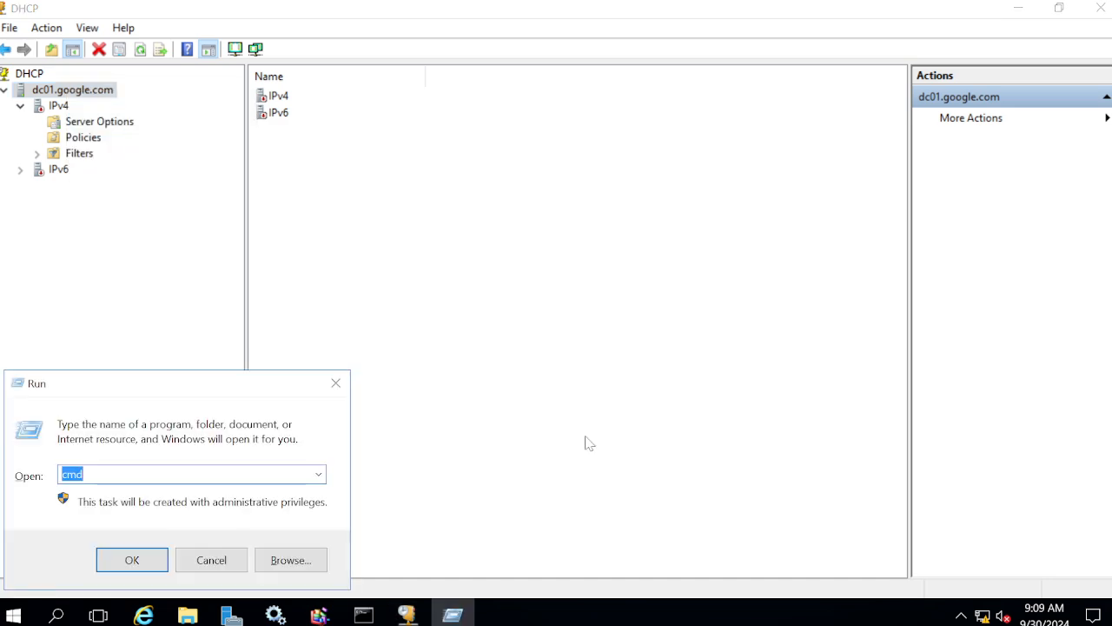
text(e)
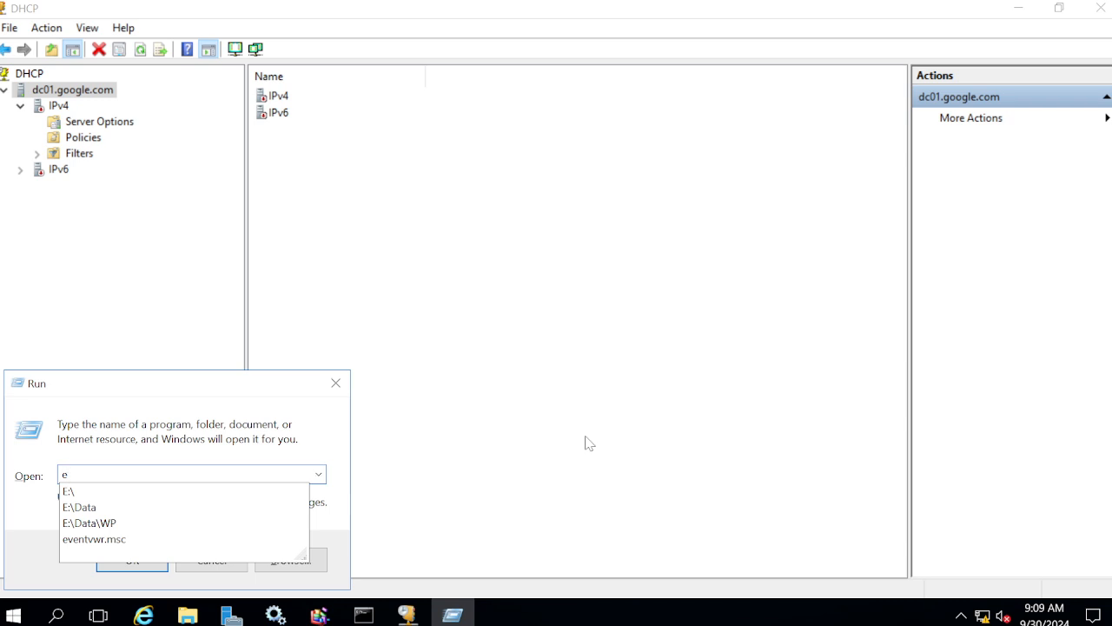
key(Down)
key(Down)
key(Down)
key(Down)
key(Return)
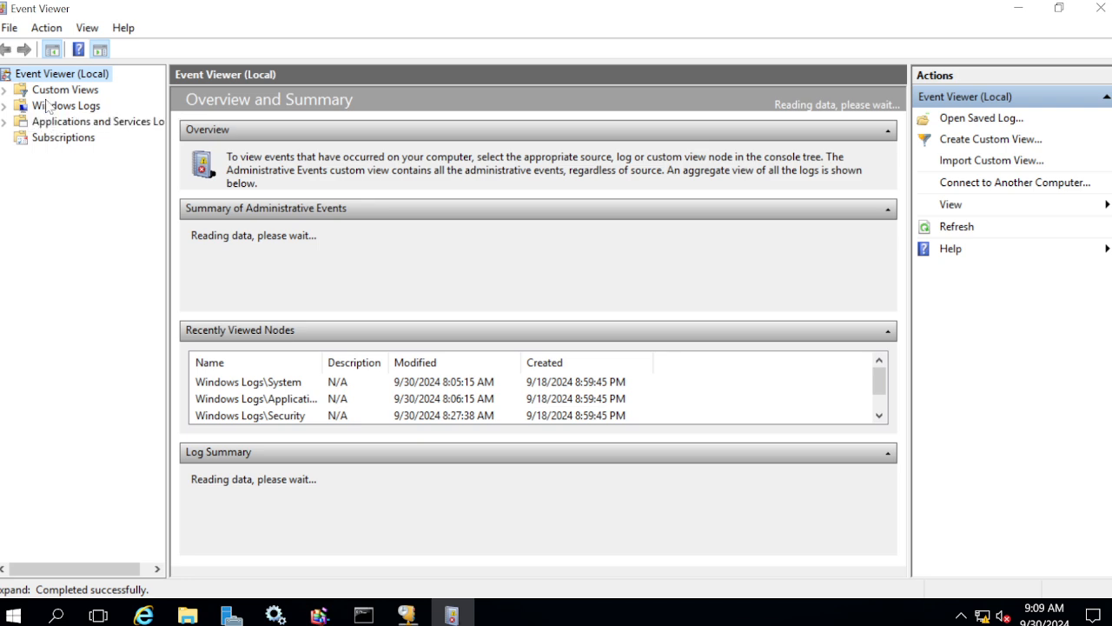
double_click(47, 105)
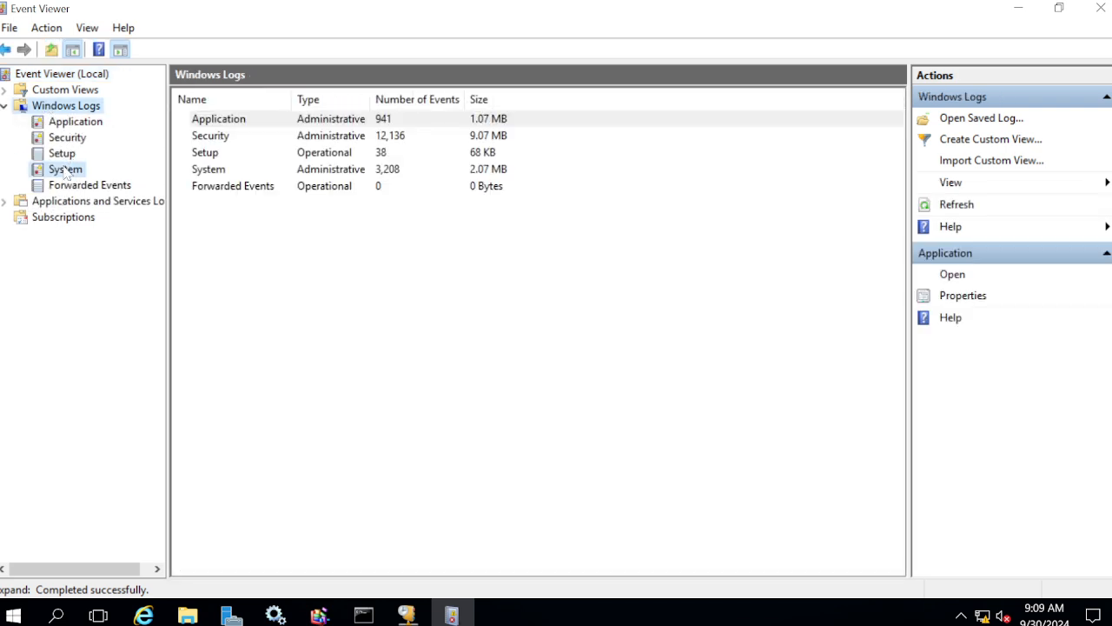
click(66, 170)
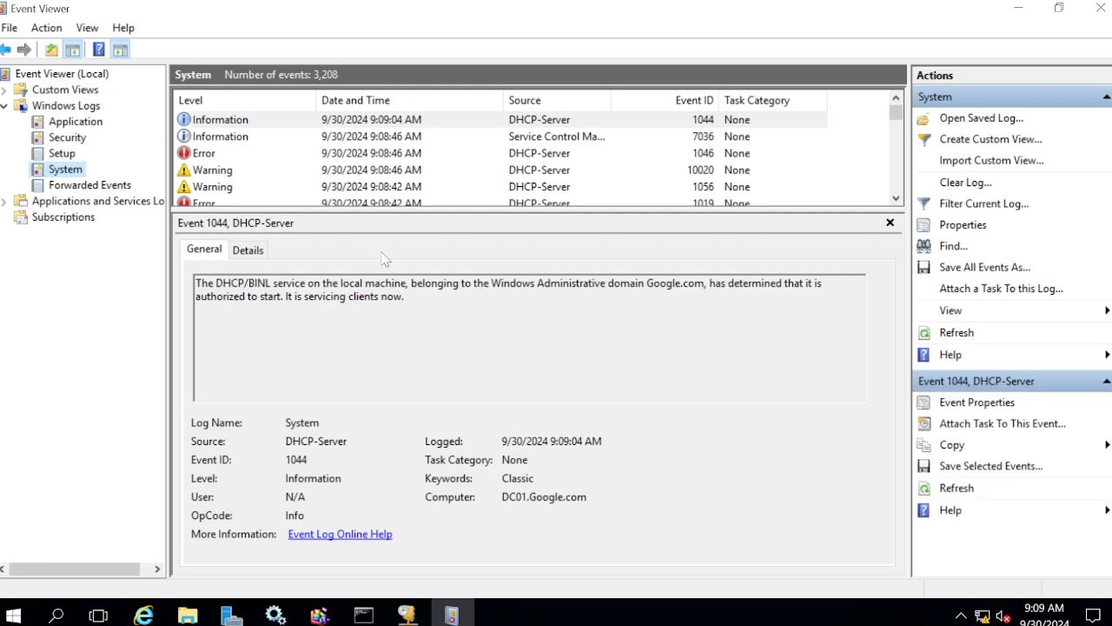
Read the description of the DHCP-Server error with event ID 1046, including the possible reasons it lists
click(198, 153)
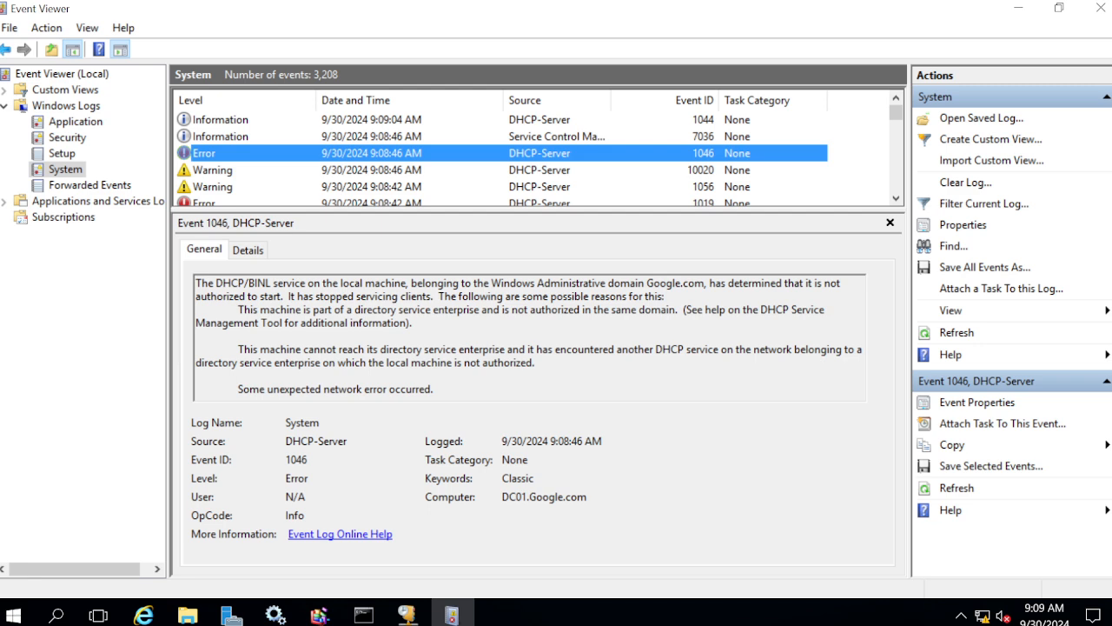
double_click(253, 297)
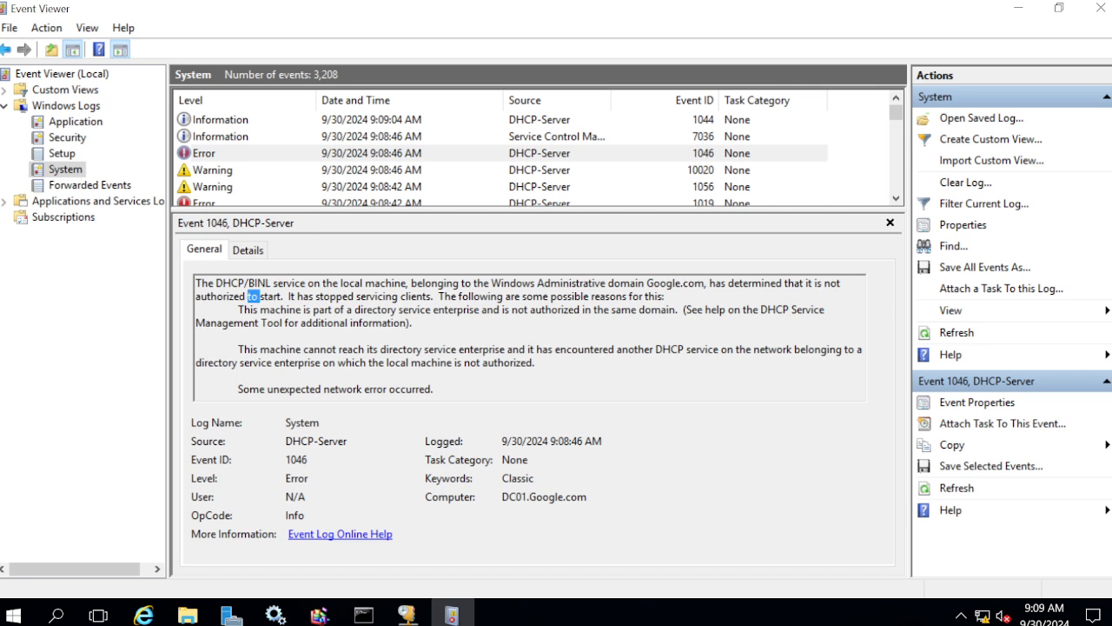
double_click(471, 363)
triple_click(508, 364)
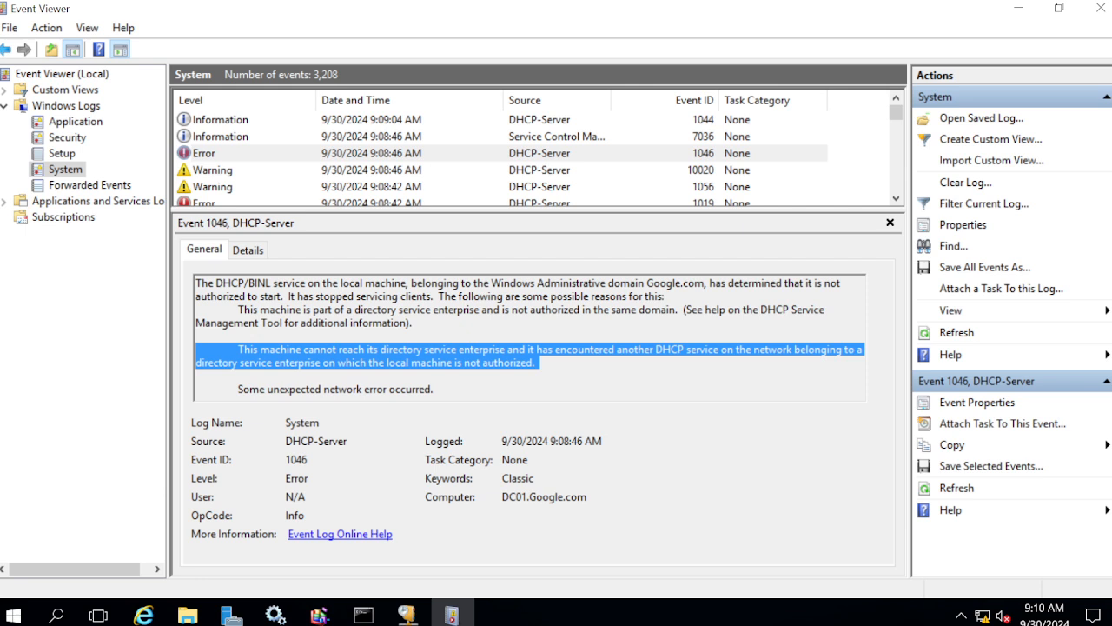
click(671, 349)
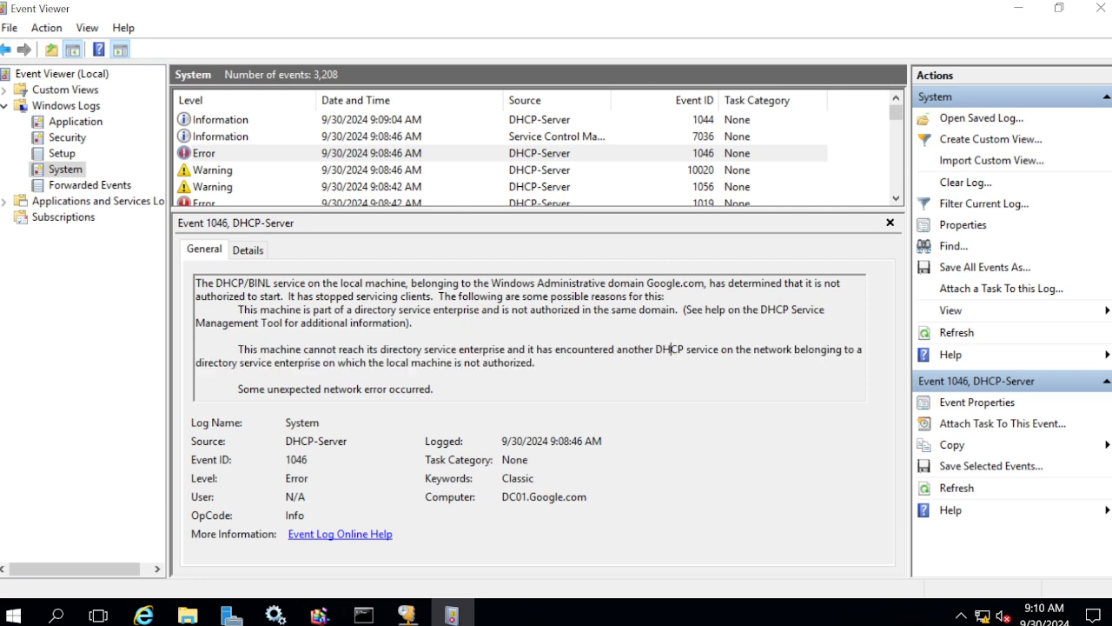
Switch back to the DHCP console, refresh dc01.google.com and check the entries under IPv4
mouse_move(428, 613)
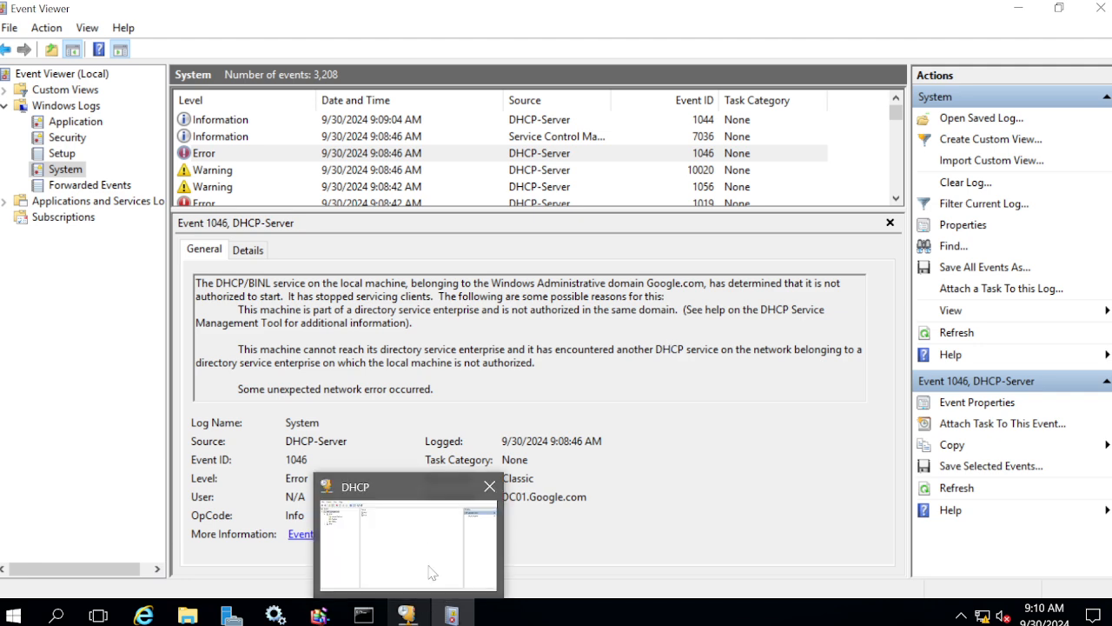
click(431, 551)
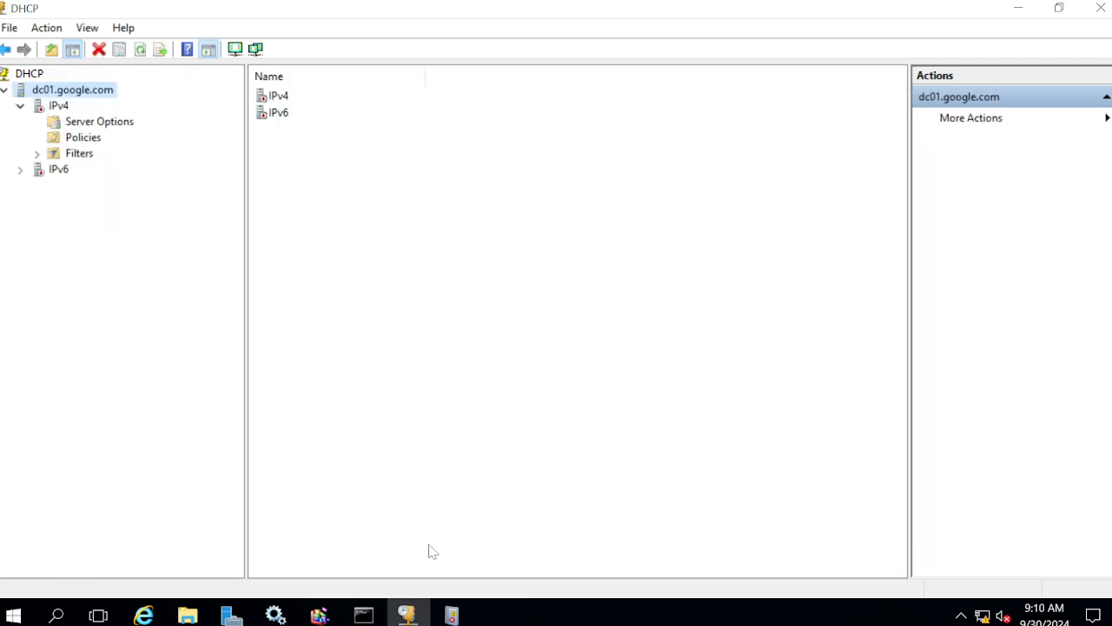
click(140, 50)
click(20, 106)
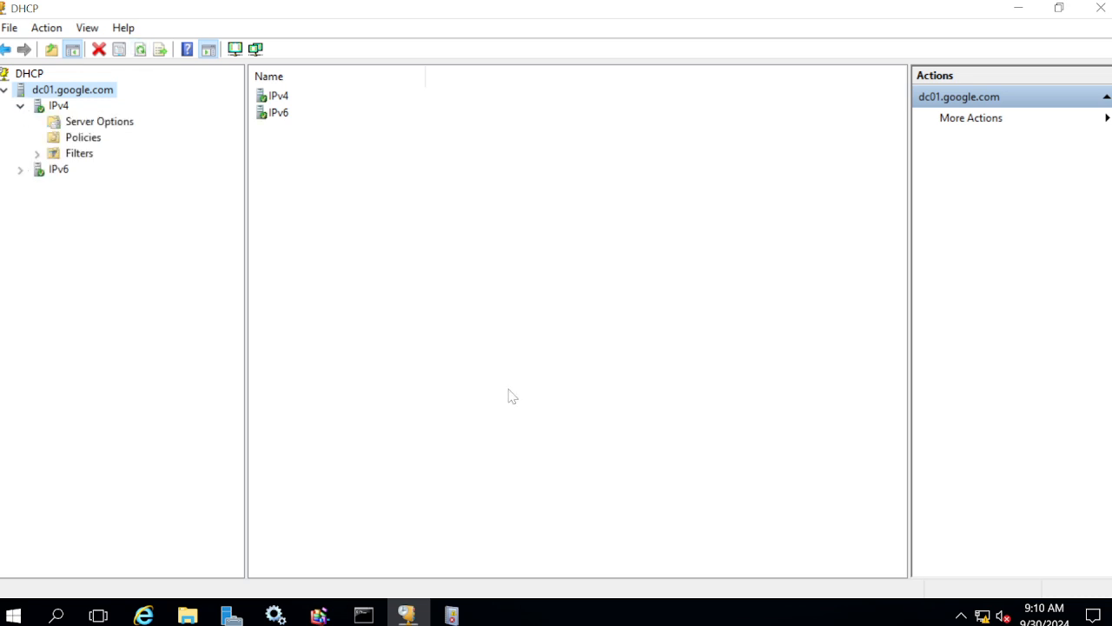